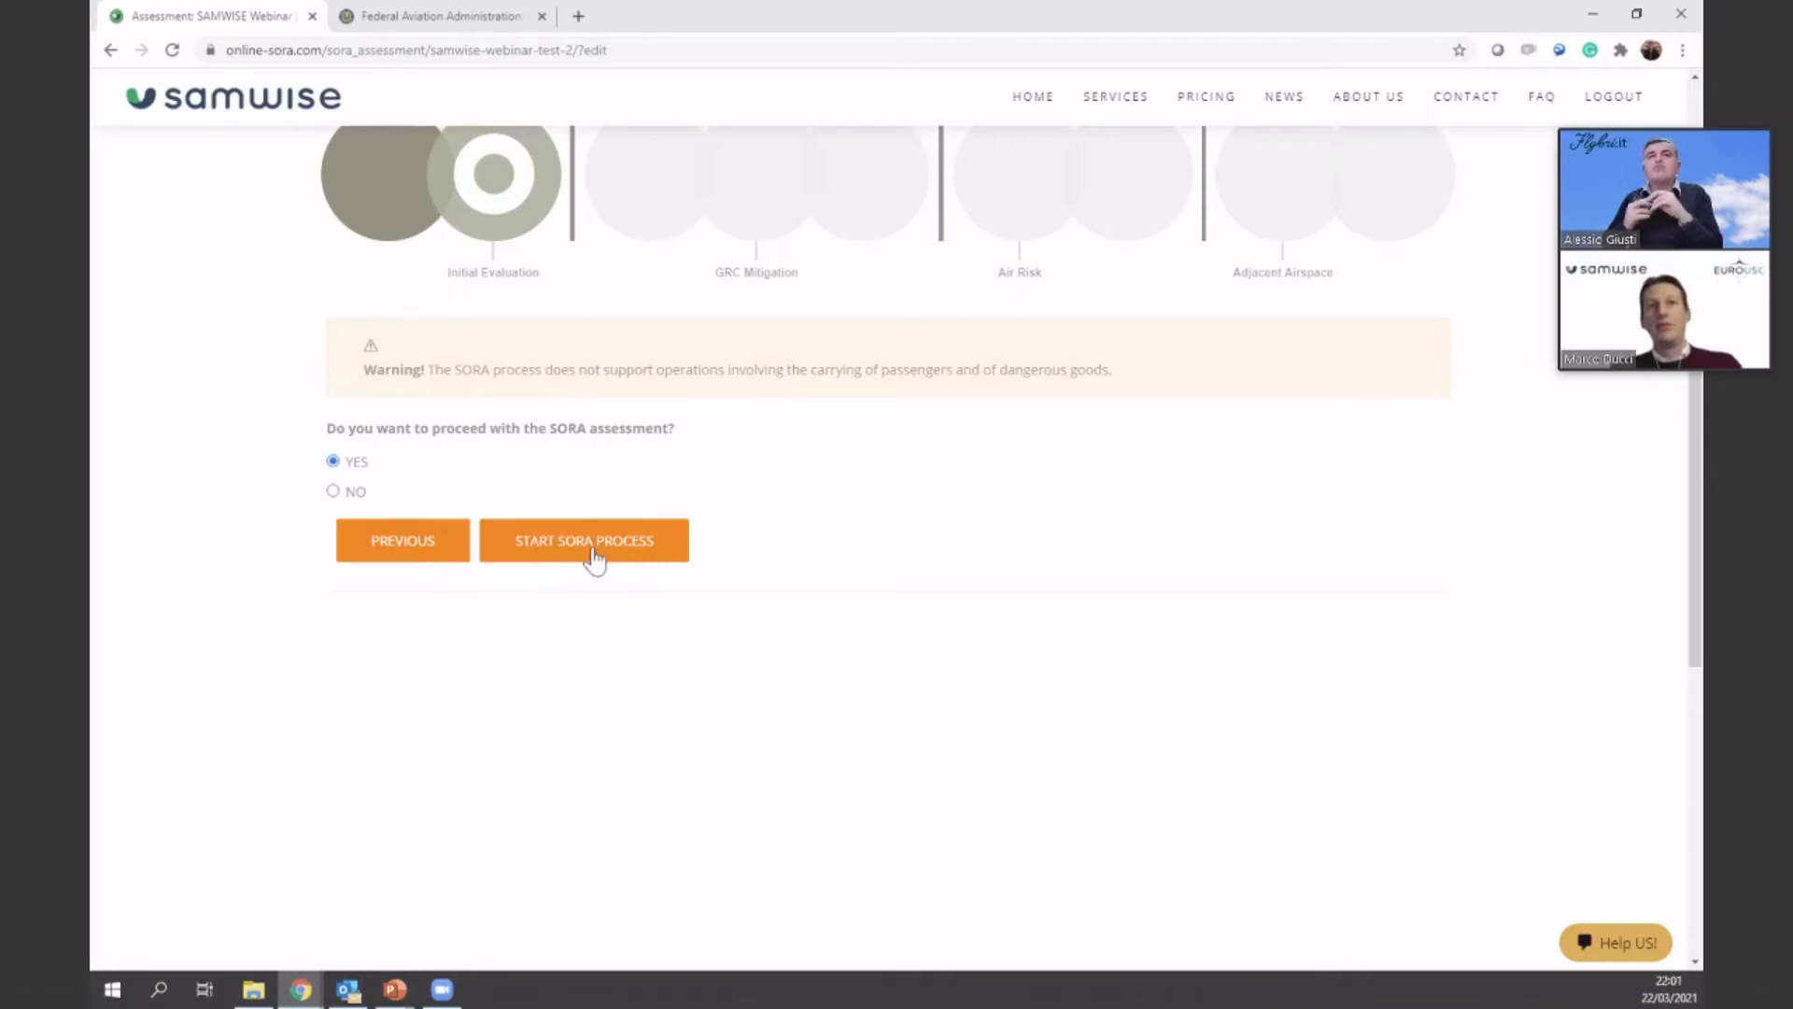
Start the SORA process, declare that the flight is not in a controlled area, and select Sparsely populated area as the overflown area
left_click(592, 551)
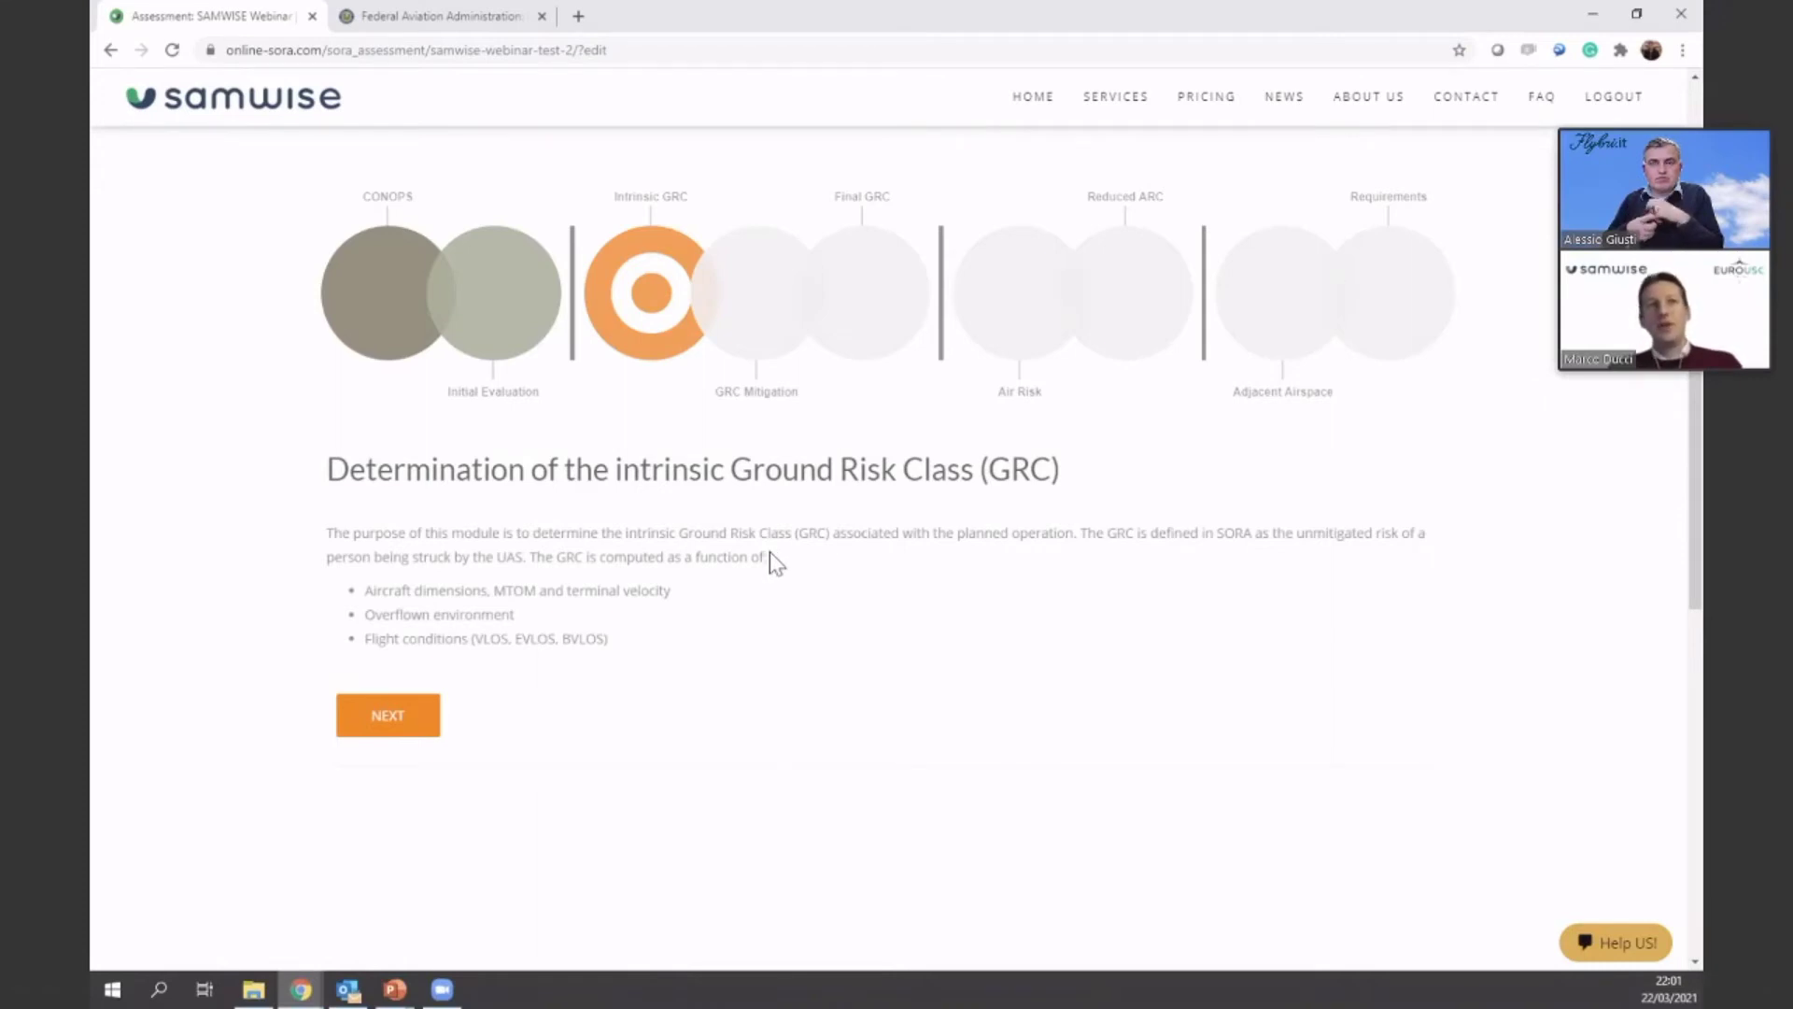
left_click(394, 719)
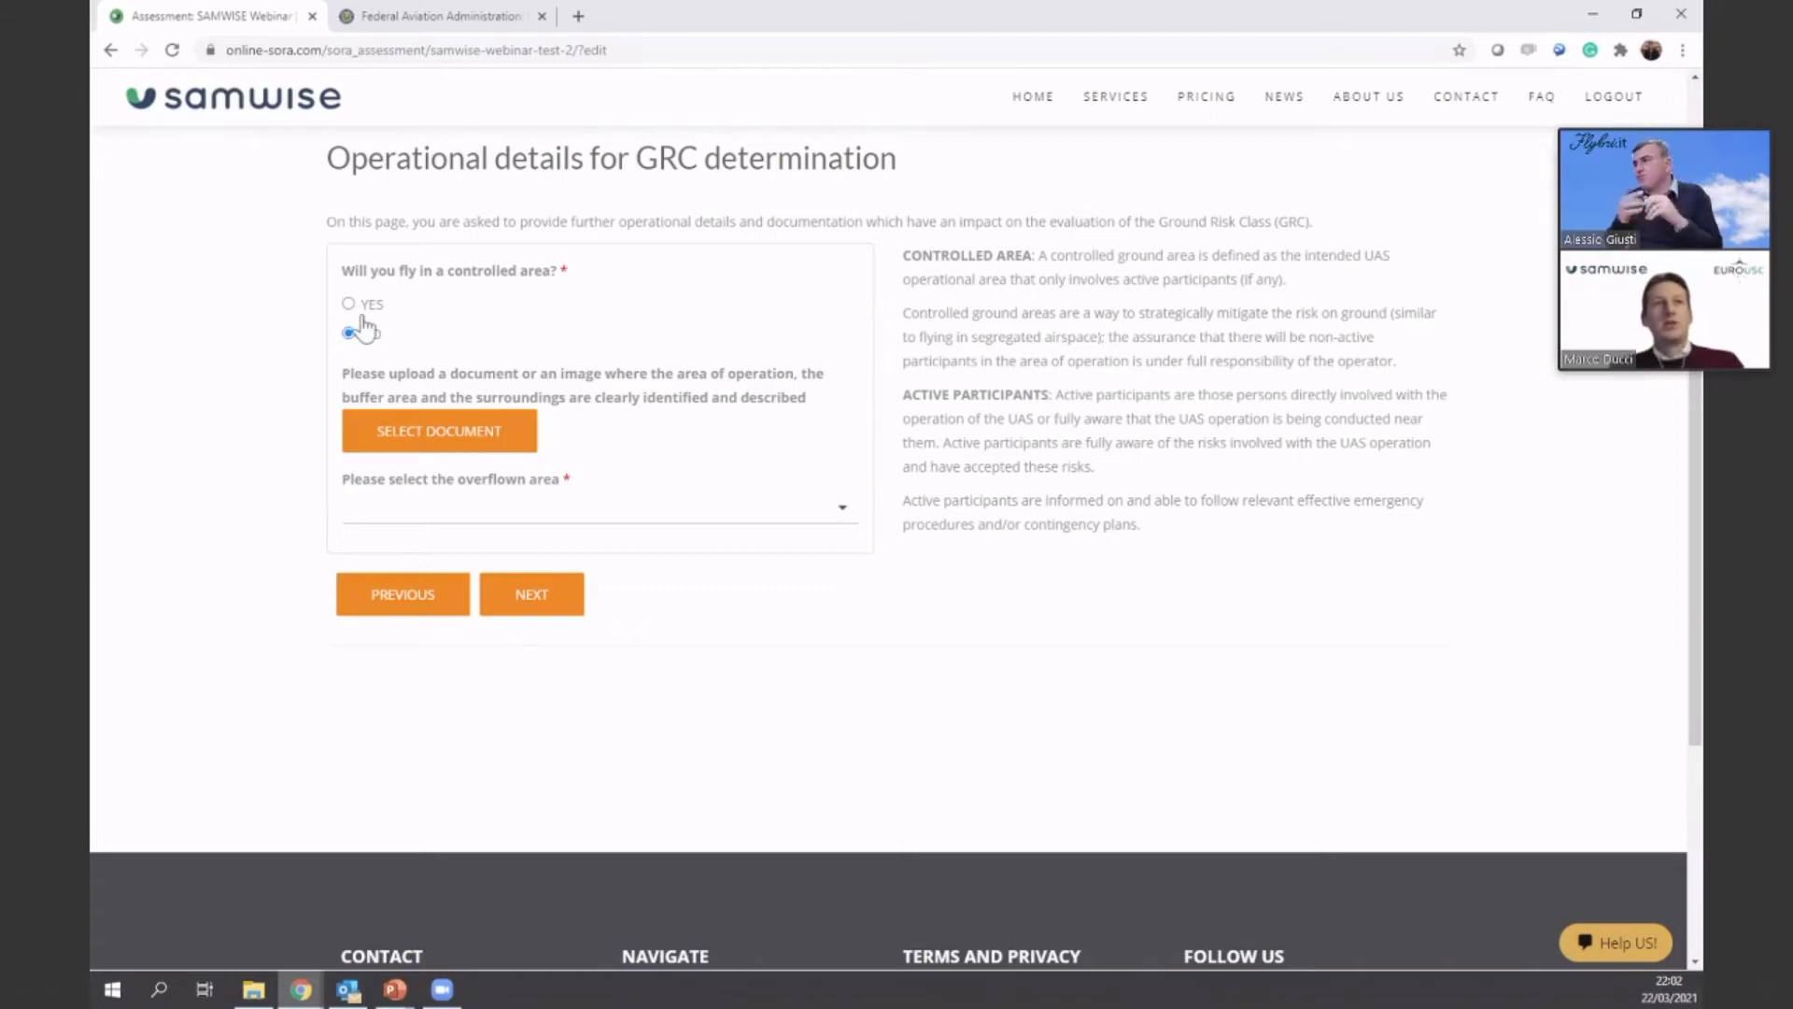
left_click(484, 520)
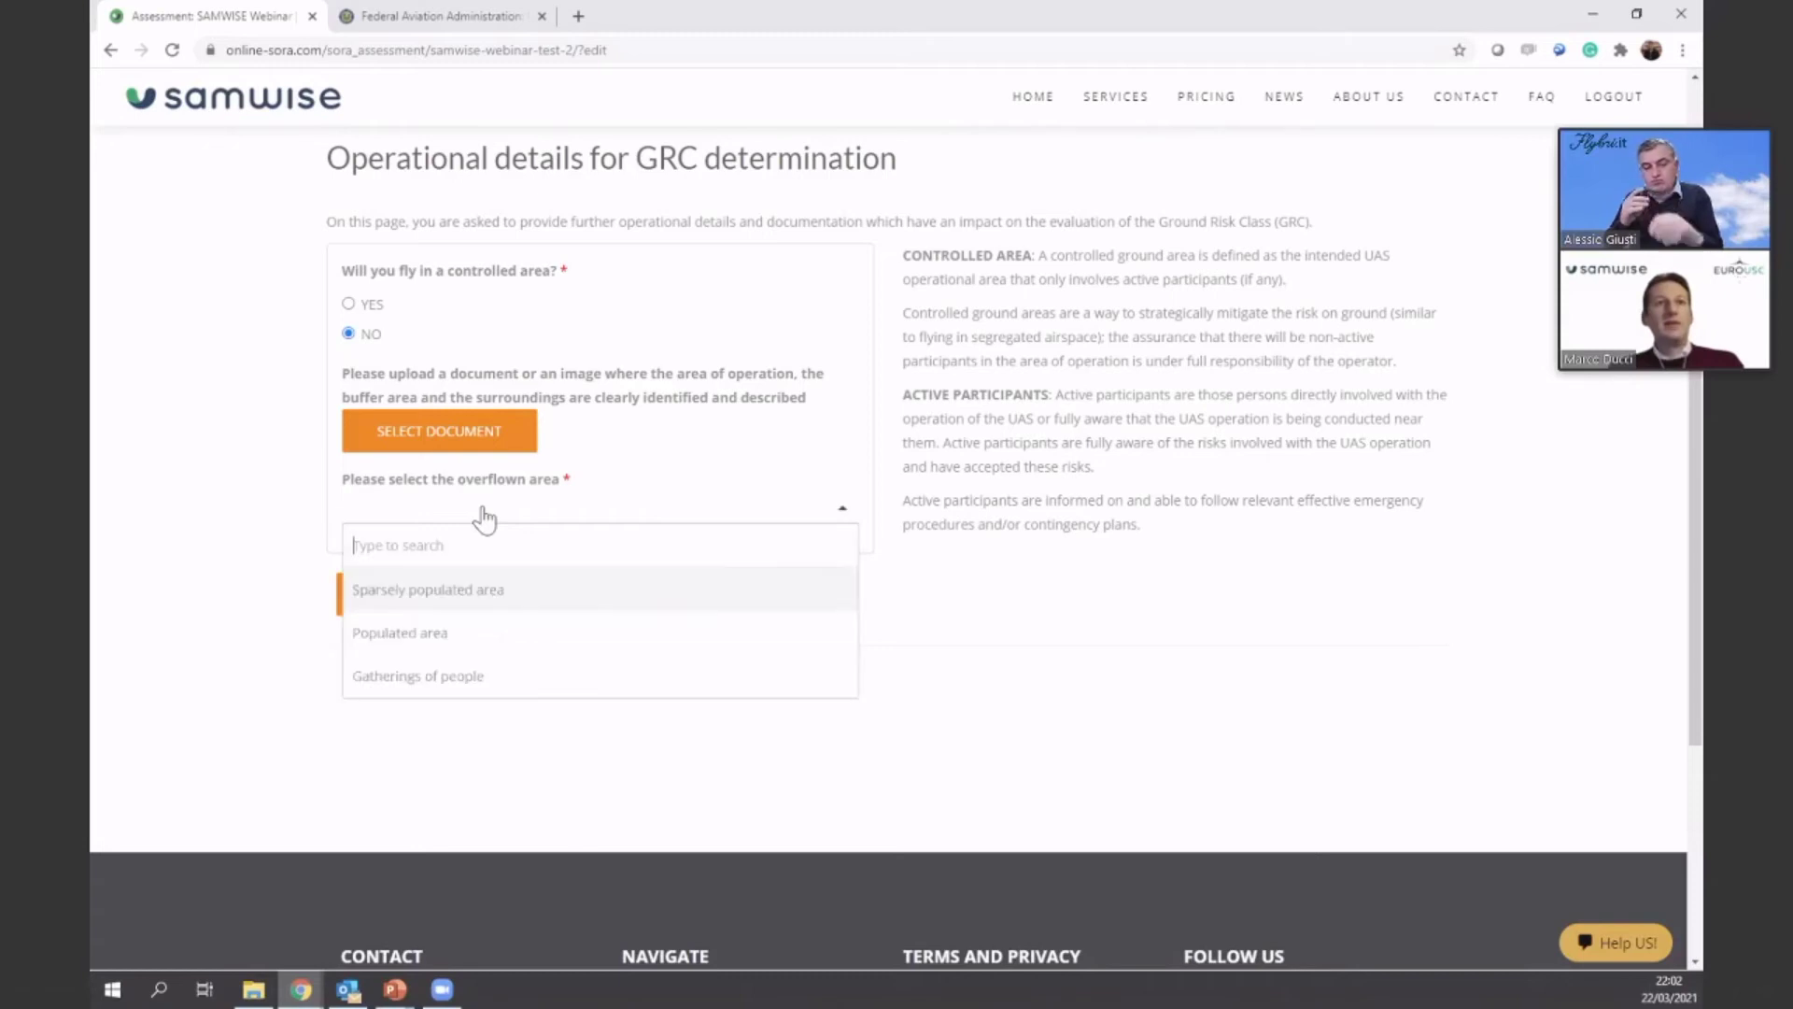
left_click(472, 601)
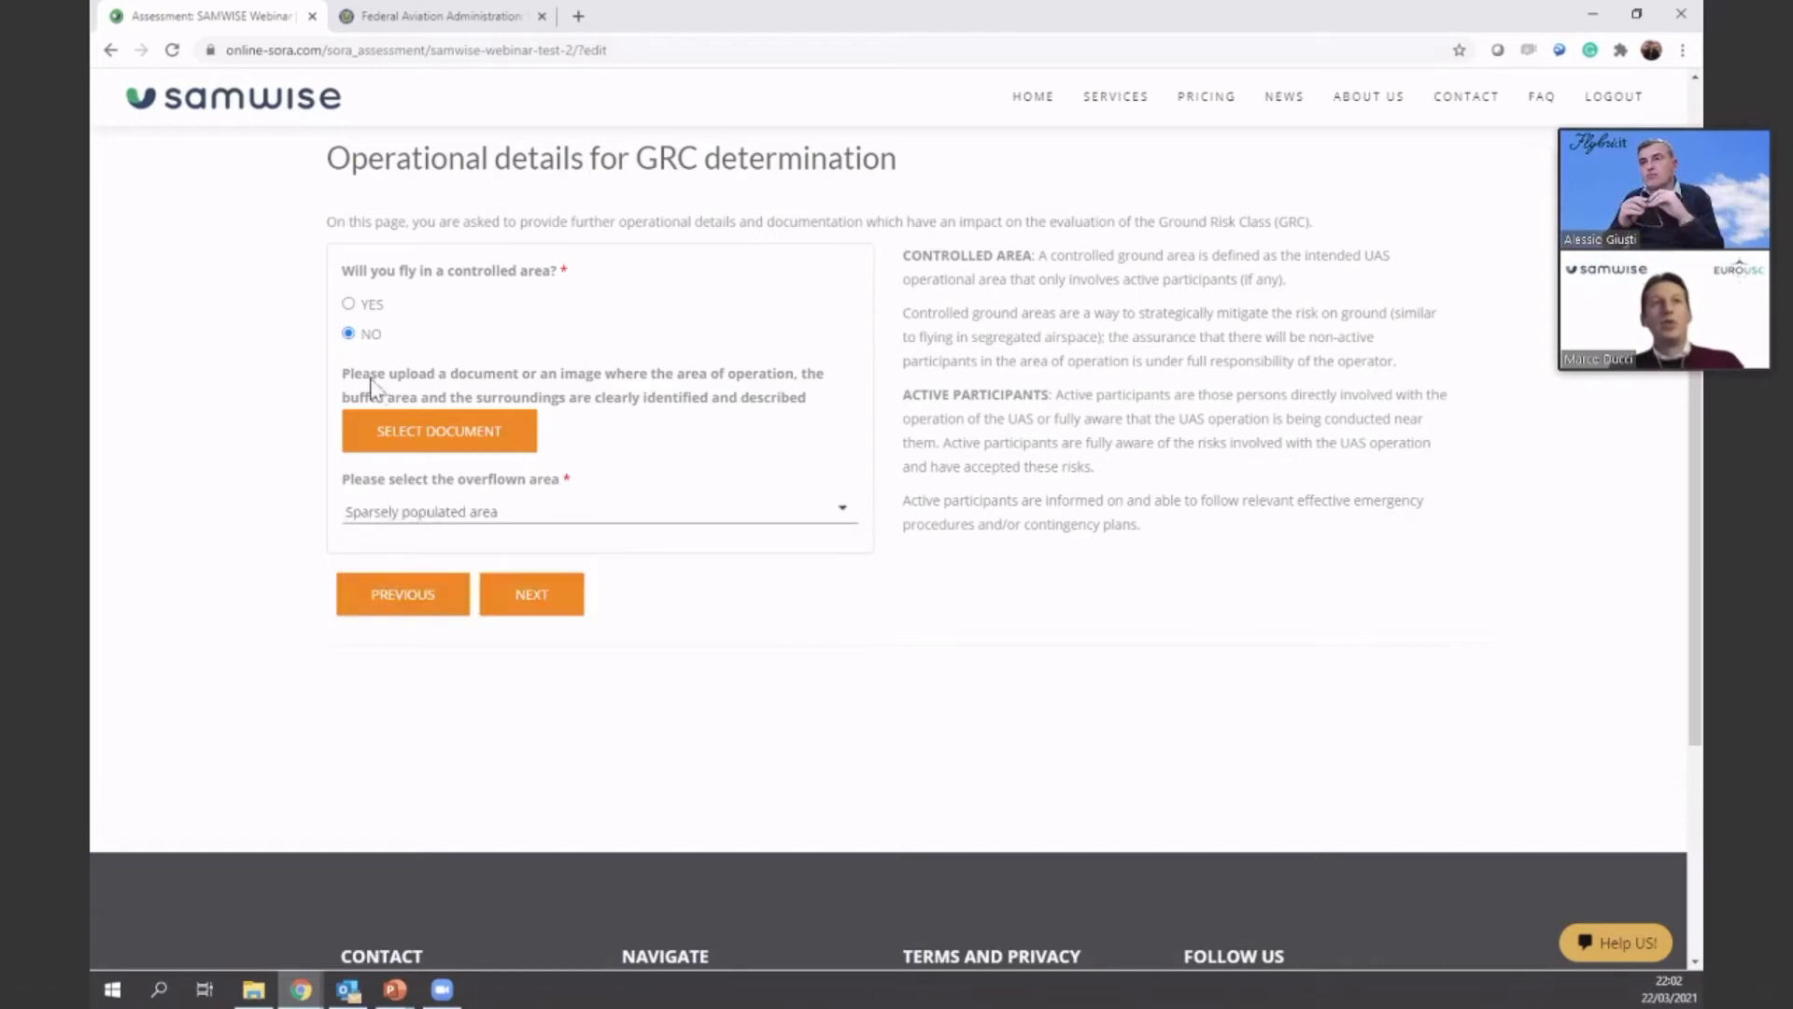
Attach the already uploaded Operational Area.jpg as the operation area document and submit the operational details for GRC determination
left_click(450, 433)
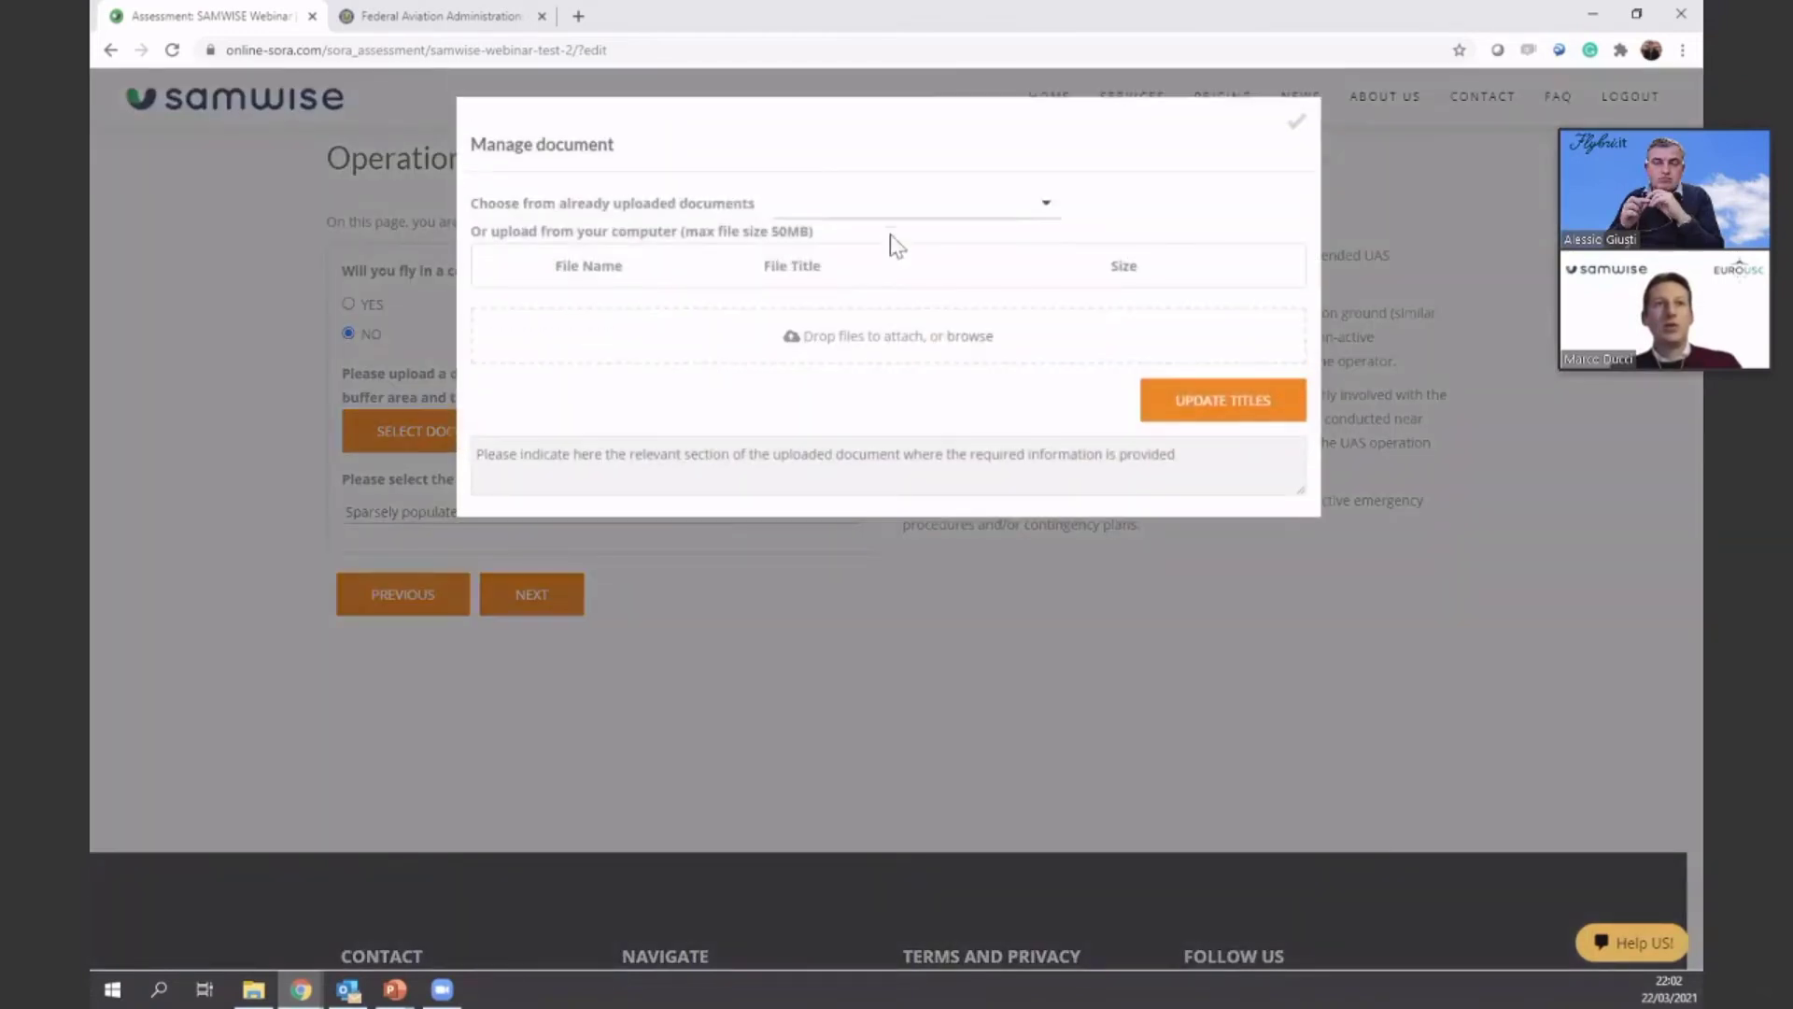
left_click(896, 215)
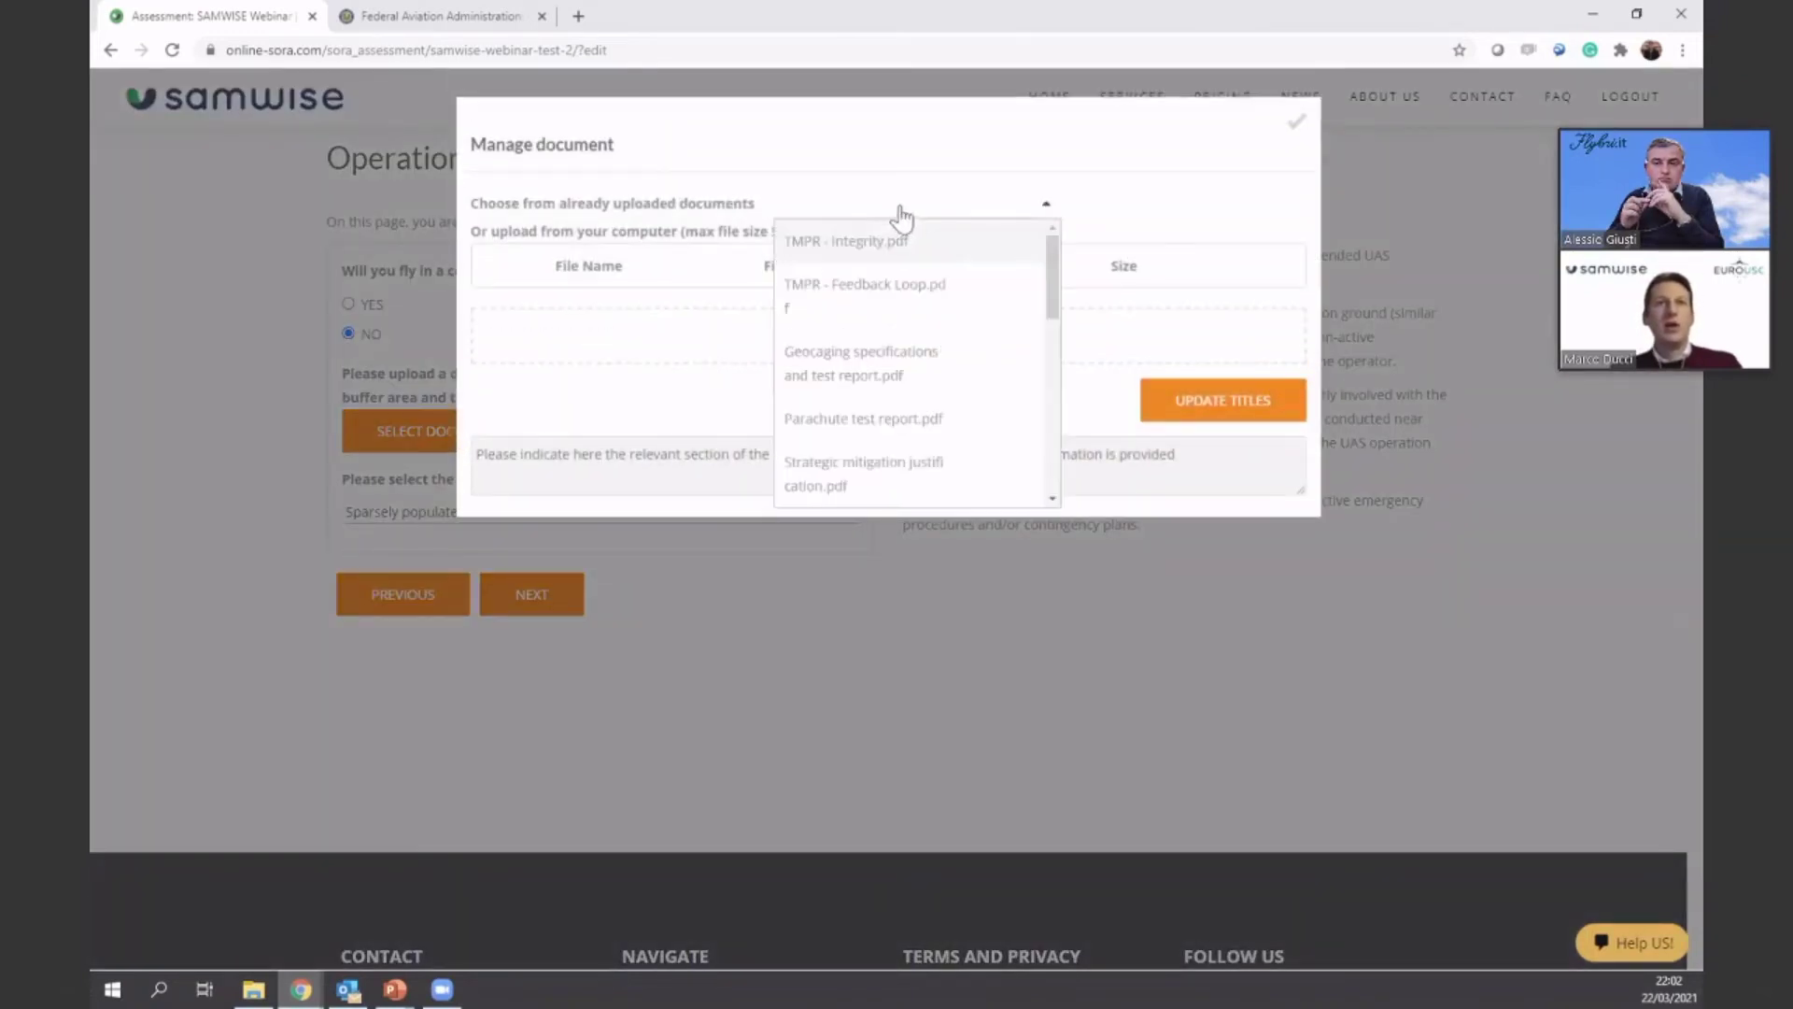
scroll(936, 377, "down", 3)
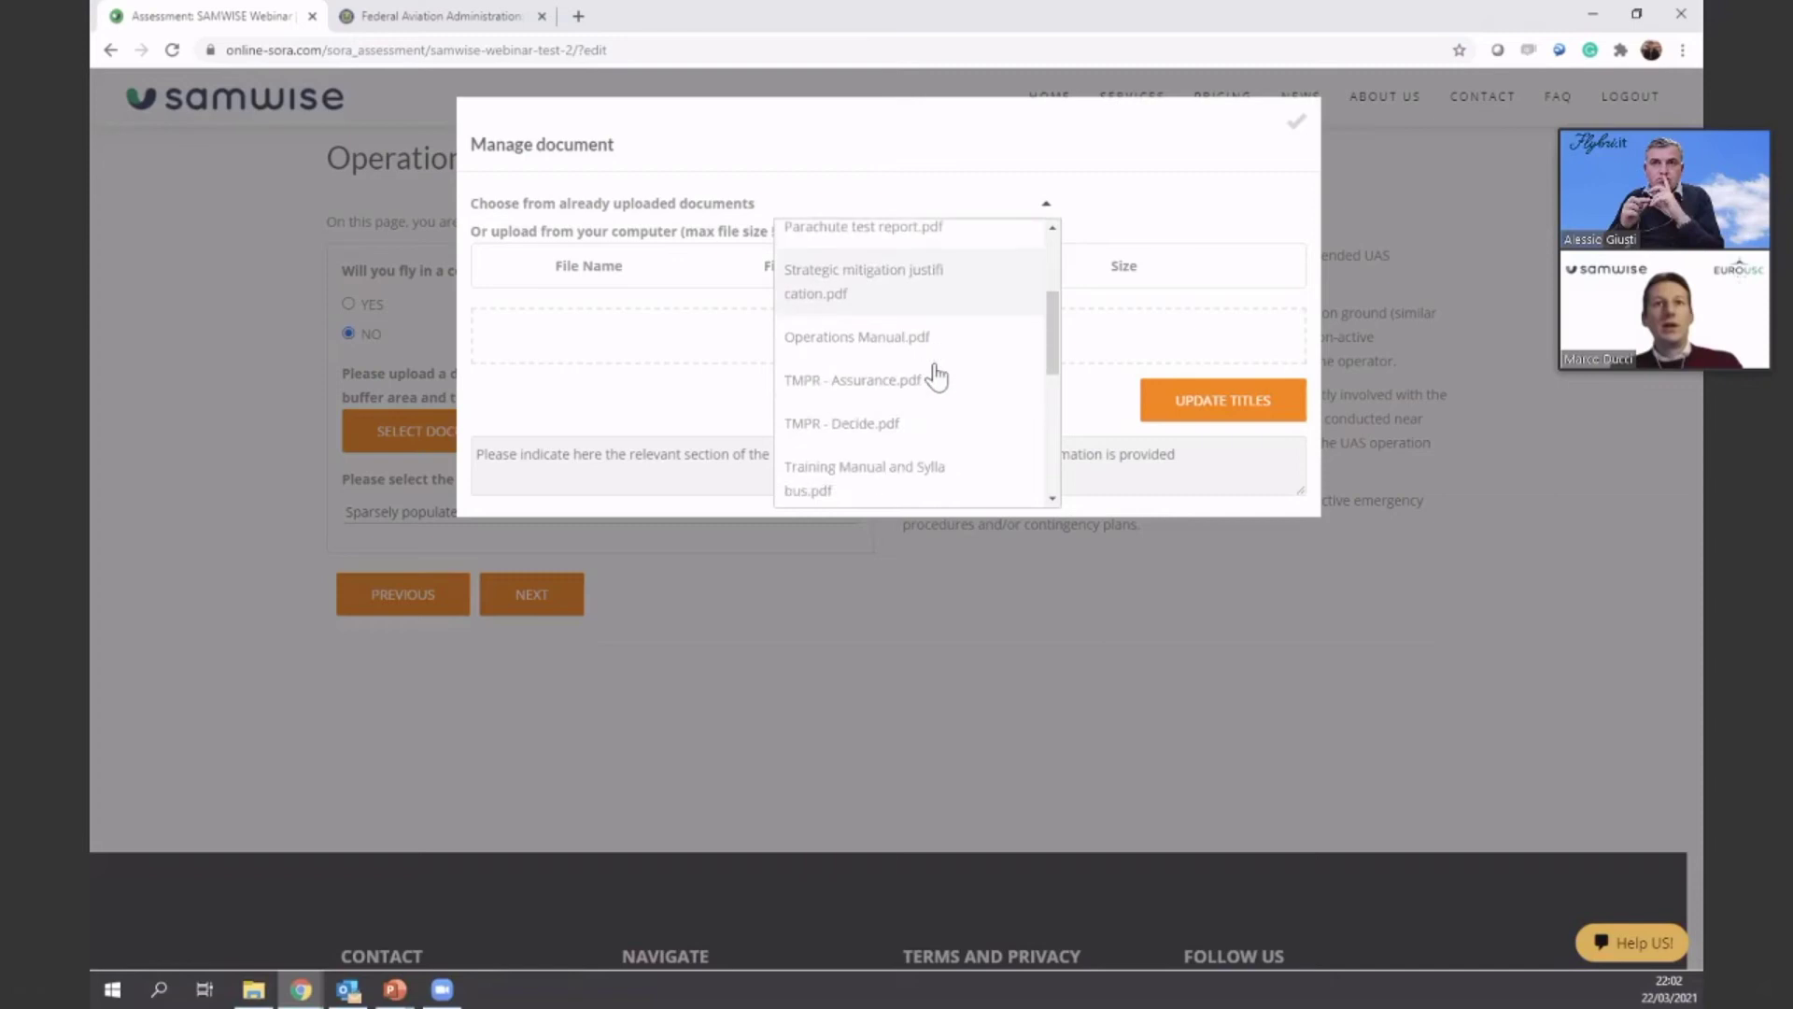
scroll(936, 376, "down", 5)
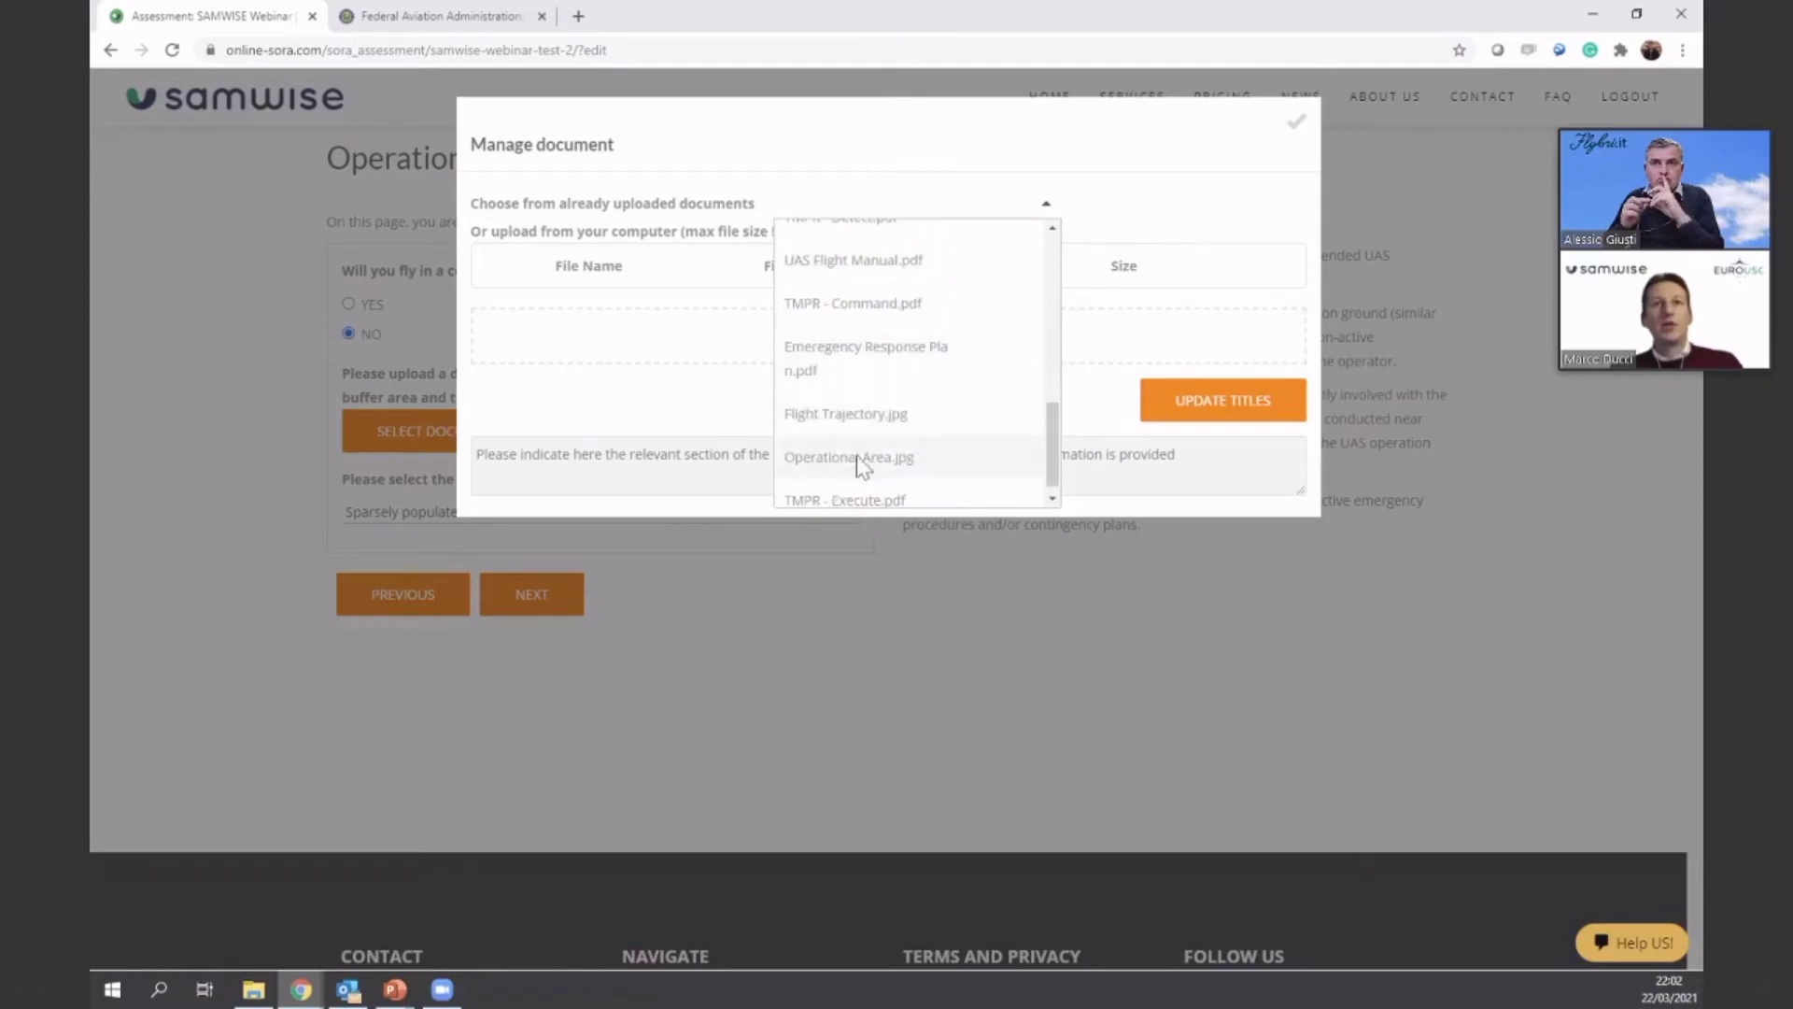
left_click(857, 457)
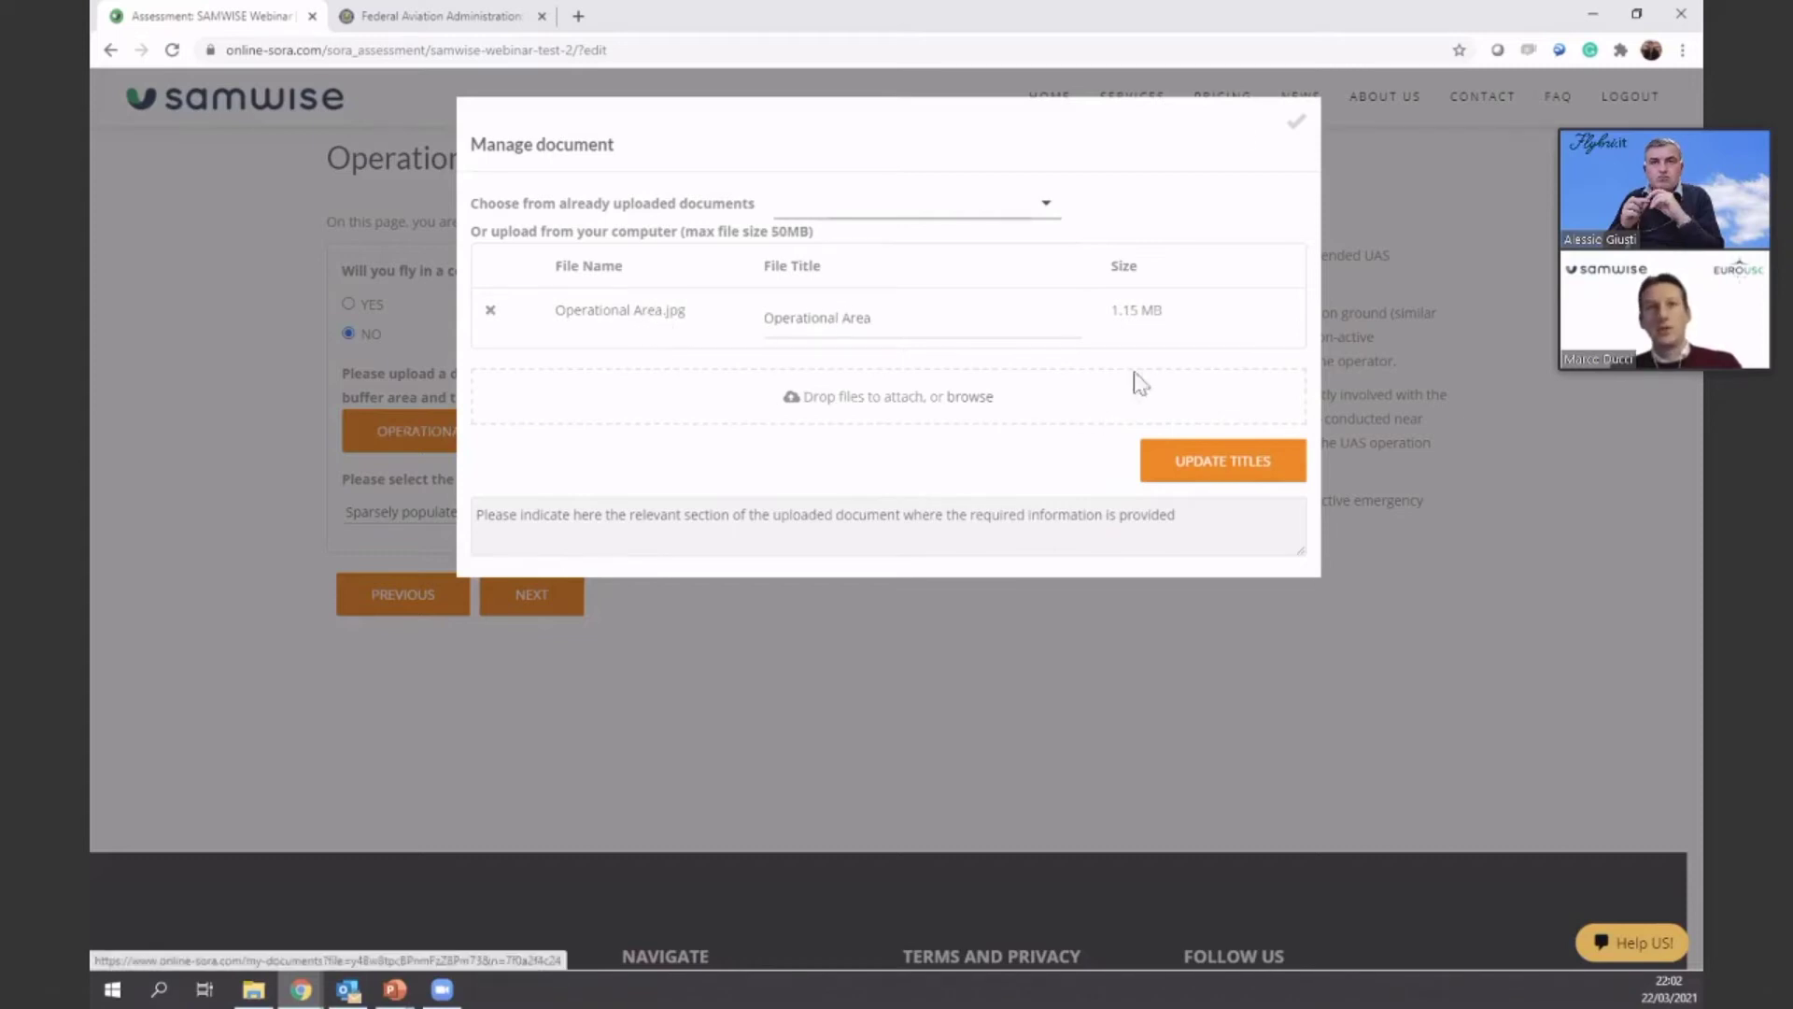
left_click(1299, 127)
left_click(534, 597)
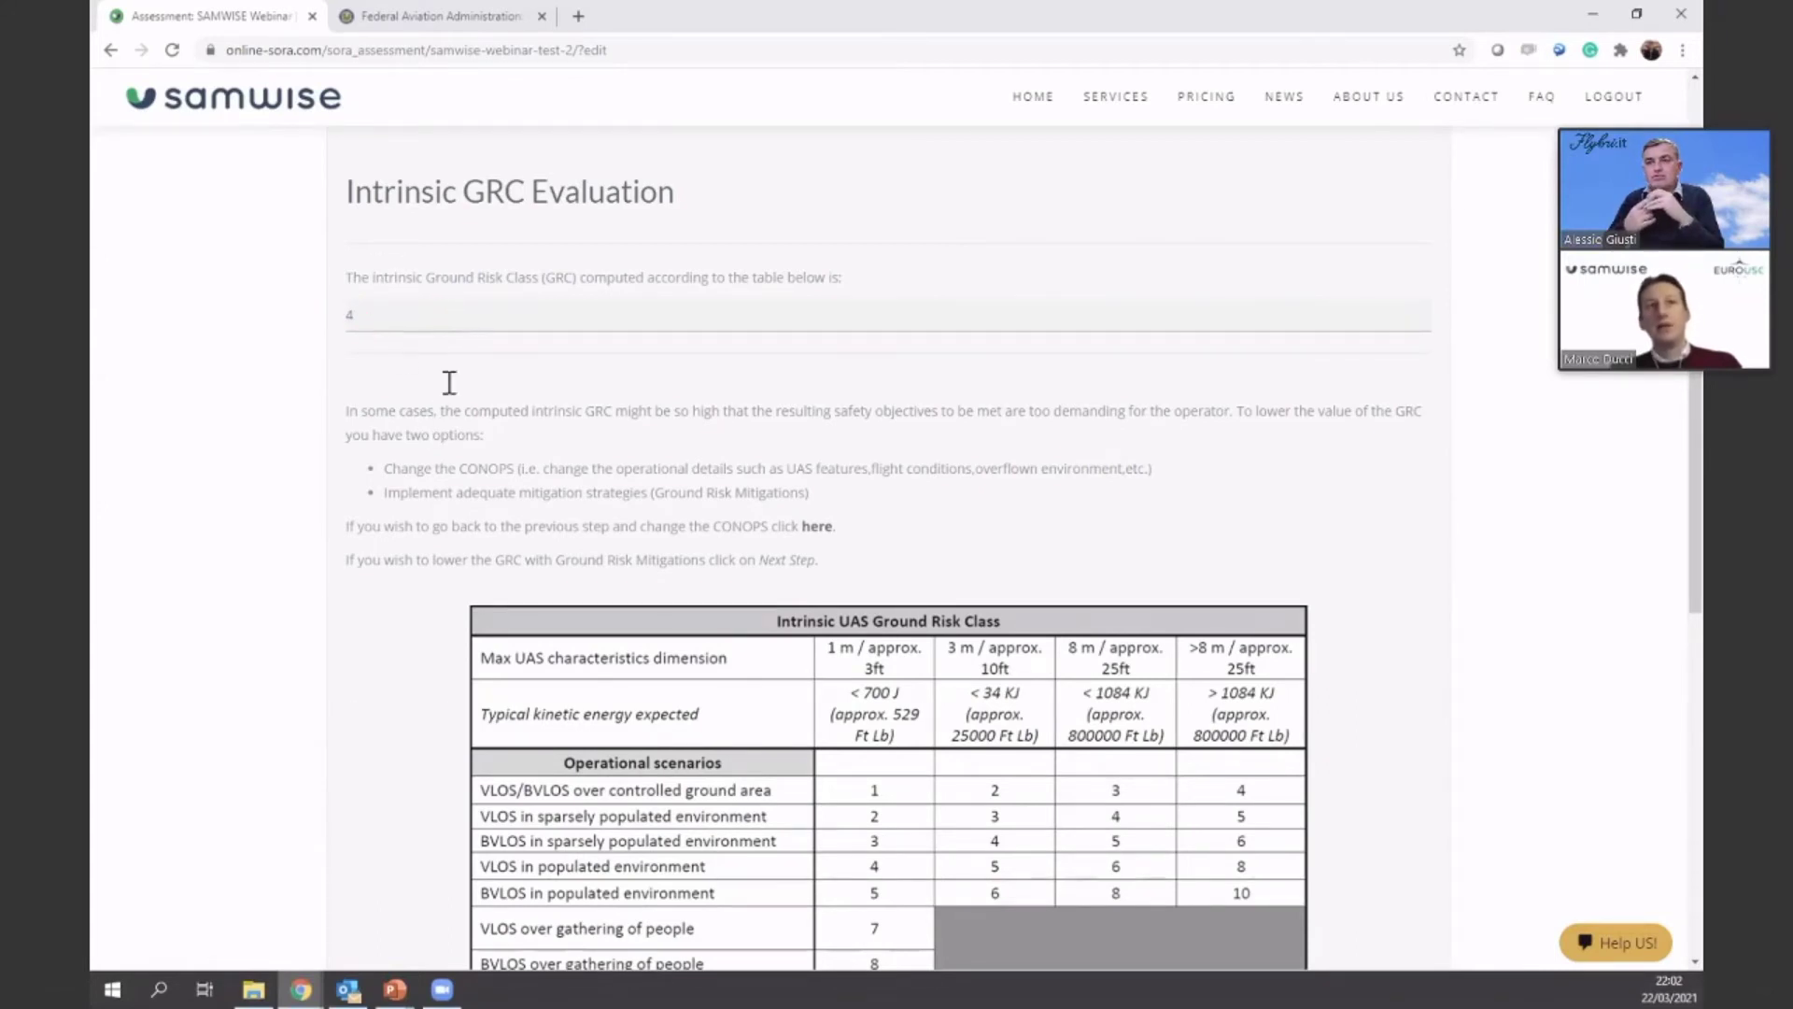
Review the intrinsic GRC evaluation and its table, and save it to proceed to the ground risk mitigations
scroll(616, 467, "down", 1)
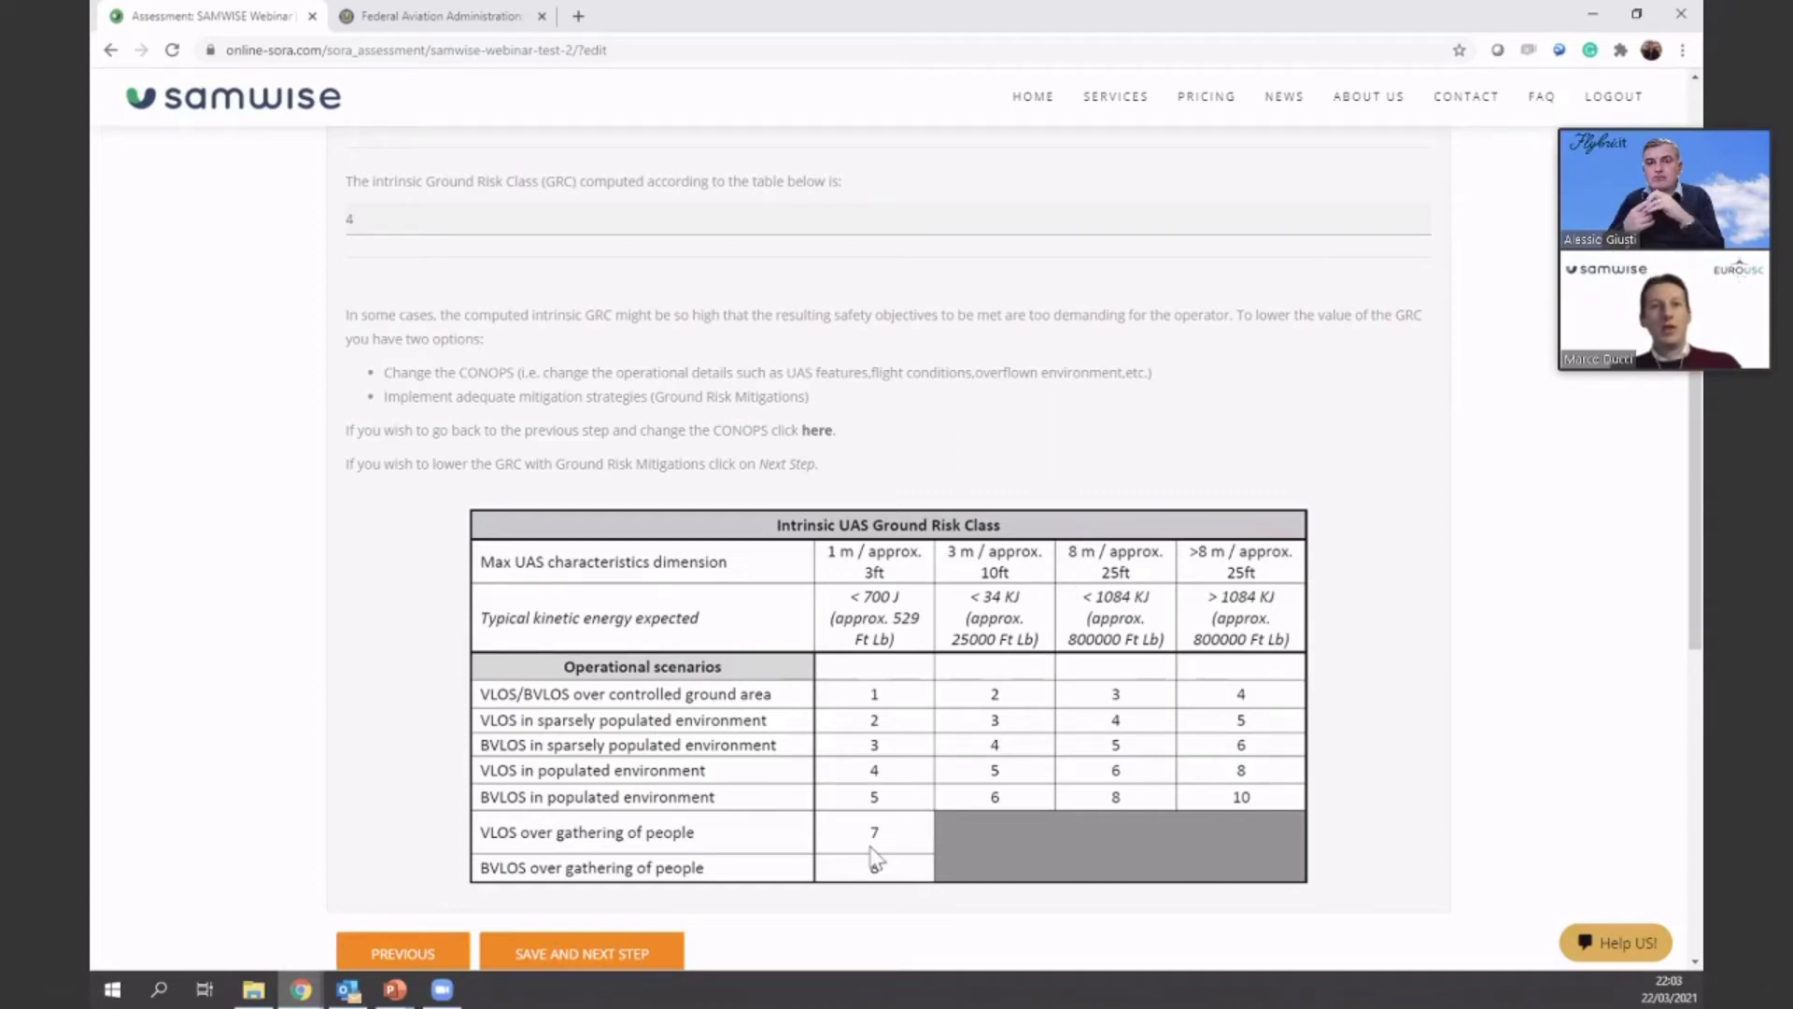
scroll(871, 844, "down", 1)
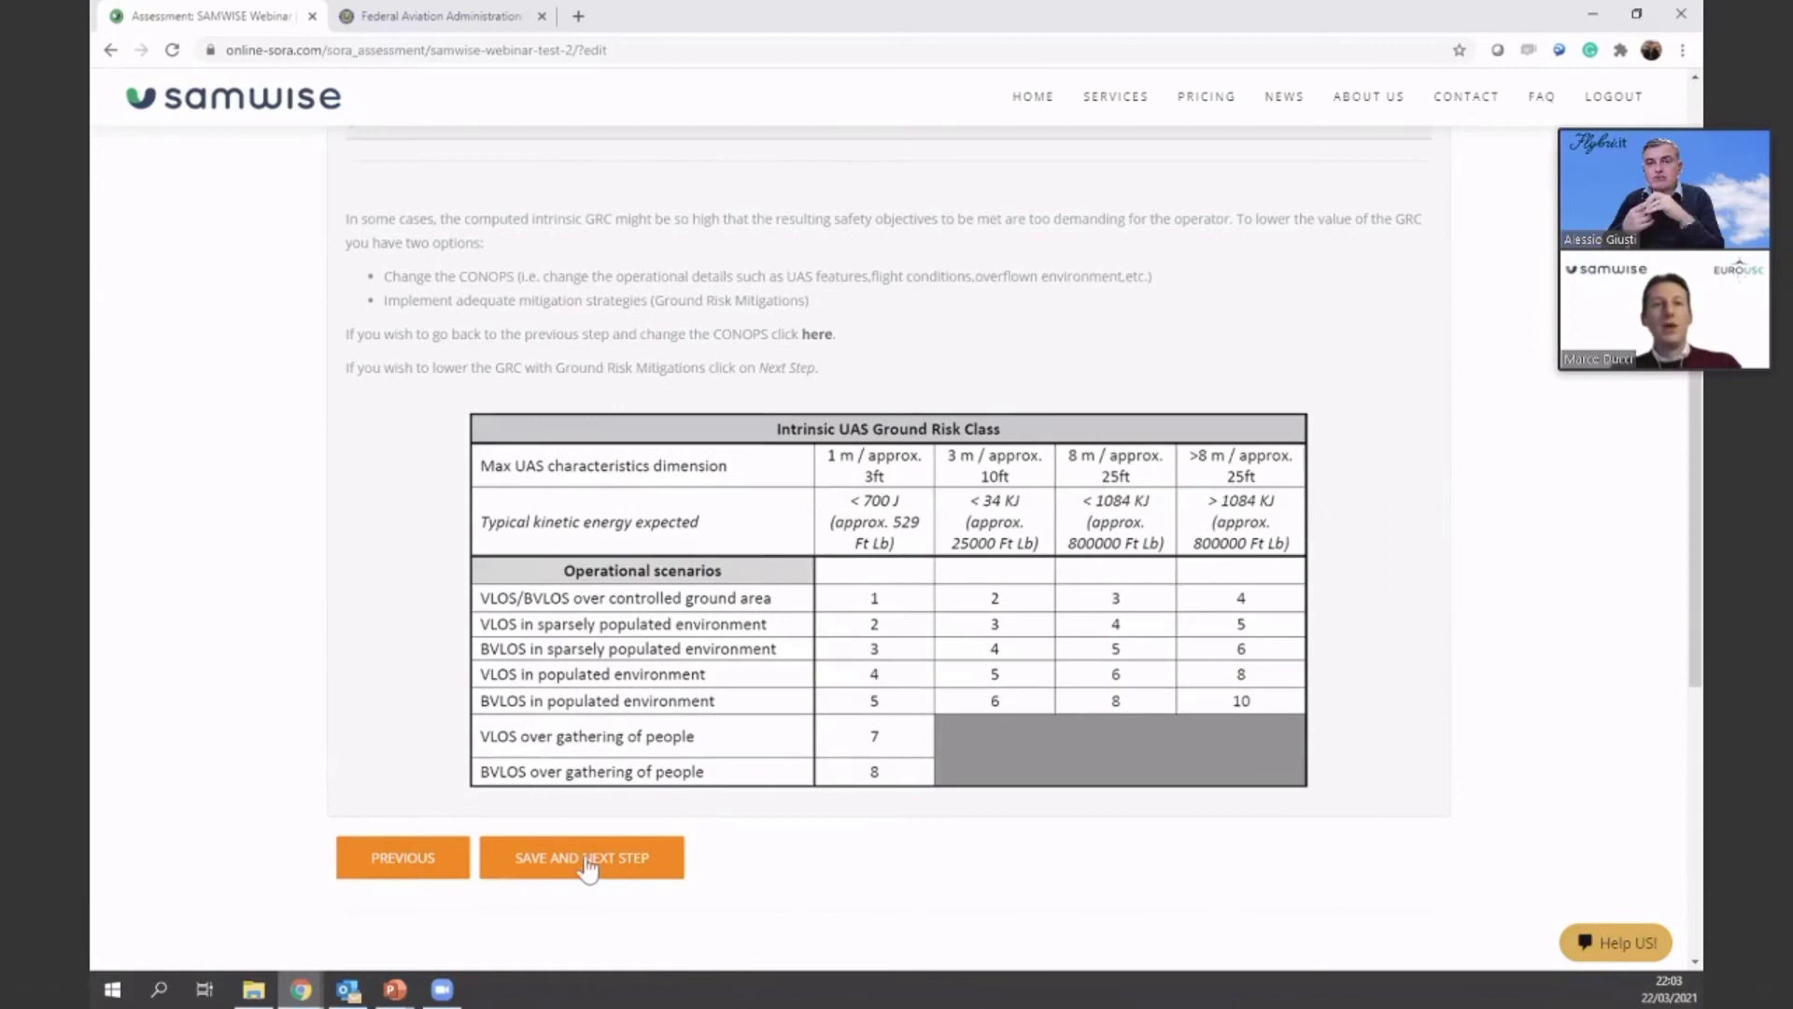
left_click(587, 867)
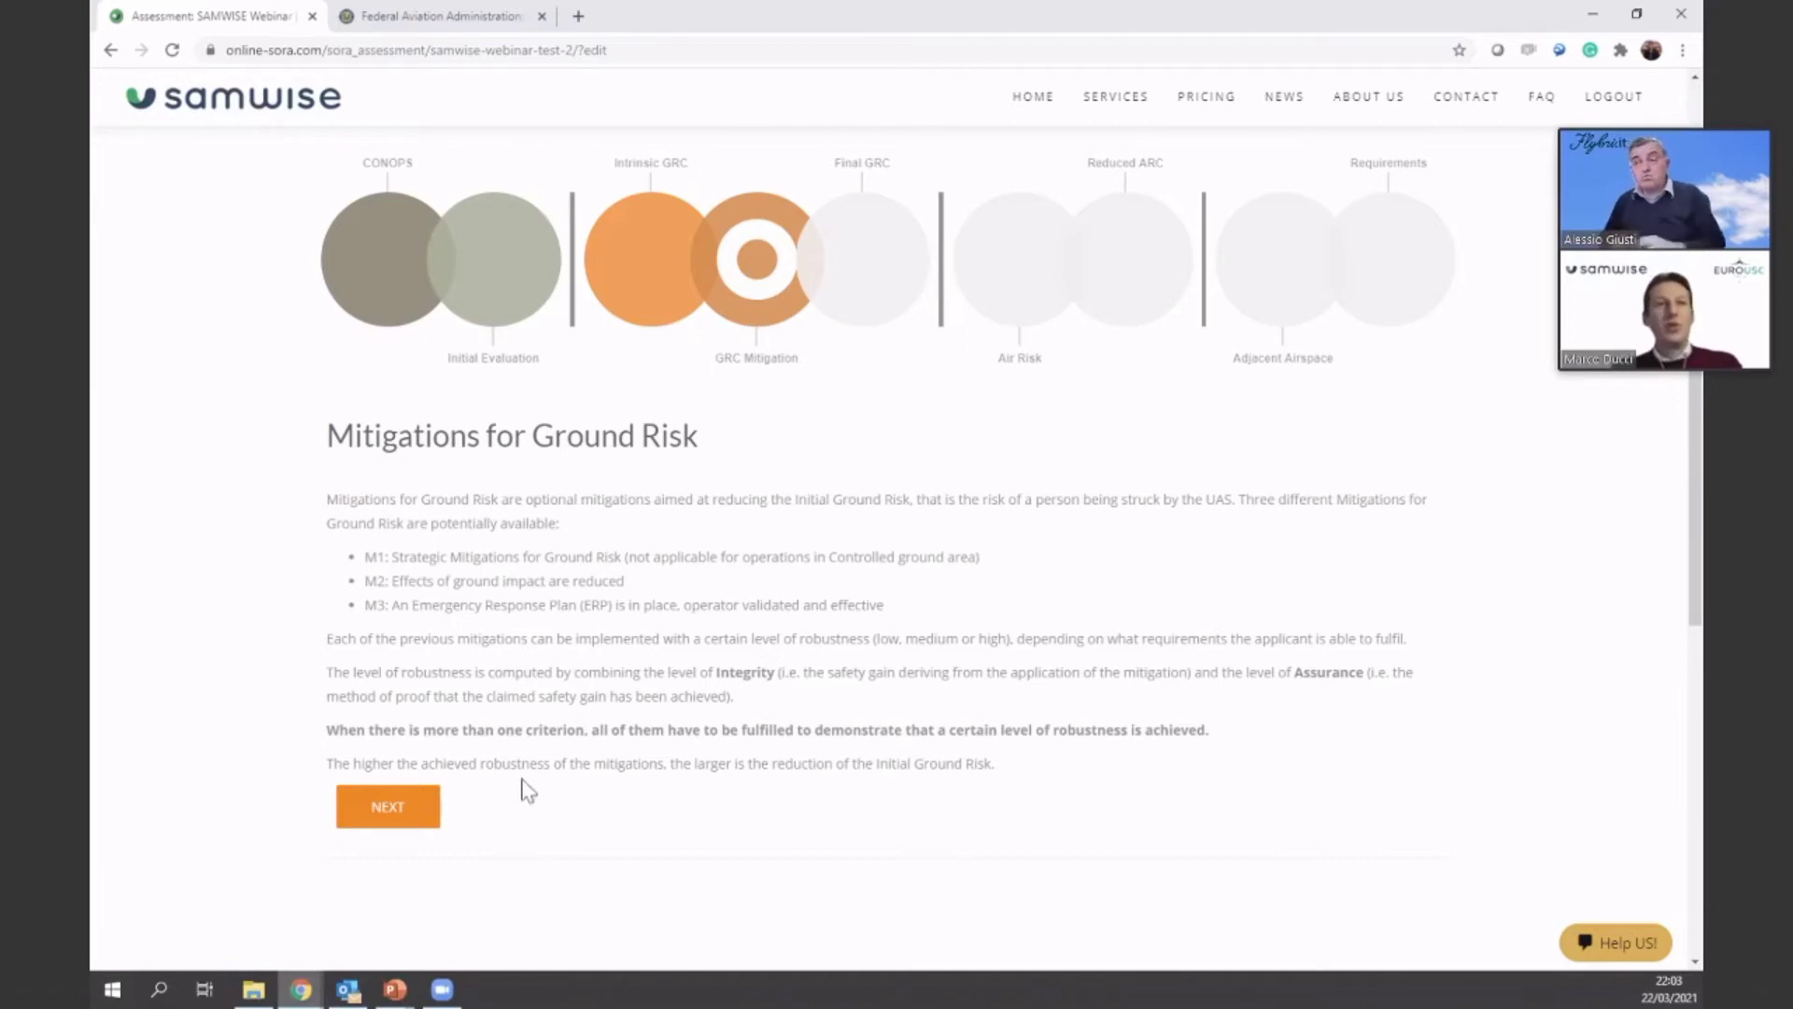
Proceed past the mitigations introduction and answer No to using a tethered drone in the M1 preliminary information
left_click(403, 808)
scroll(527, 775, "up", 1)
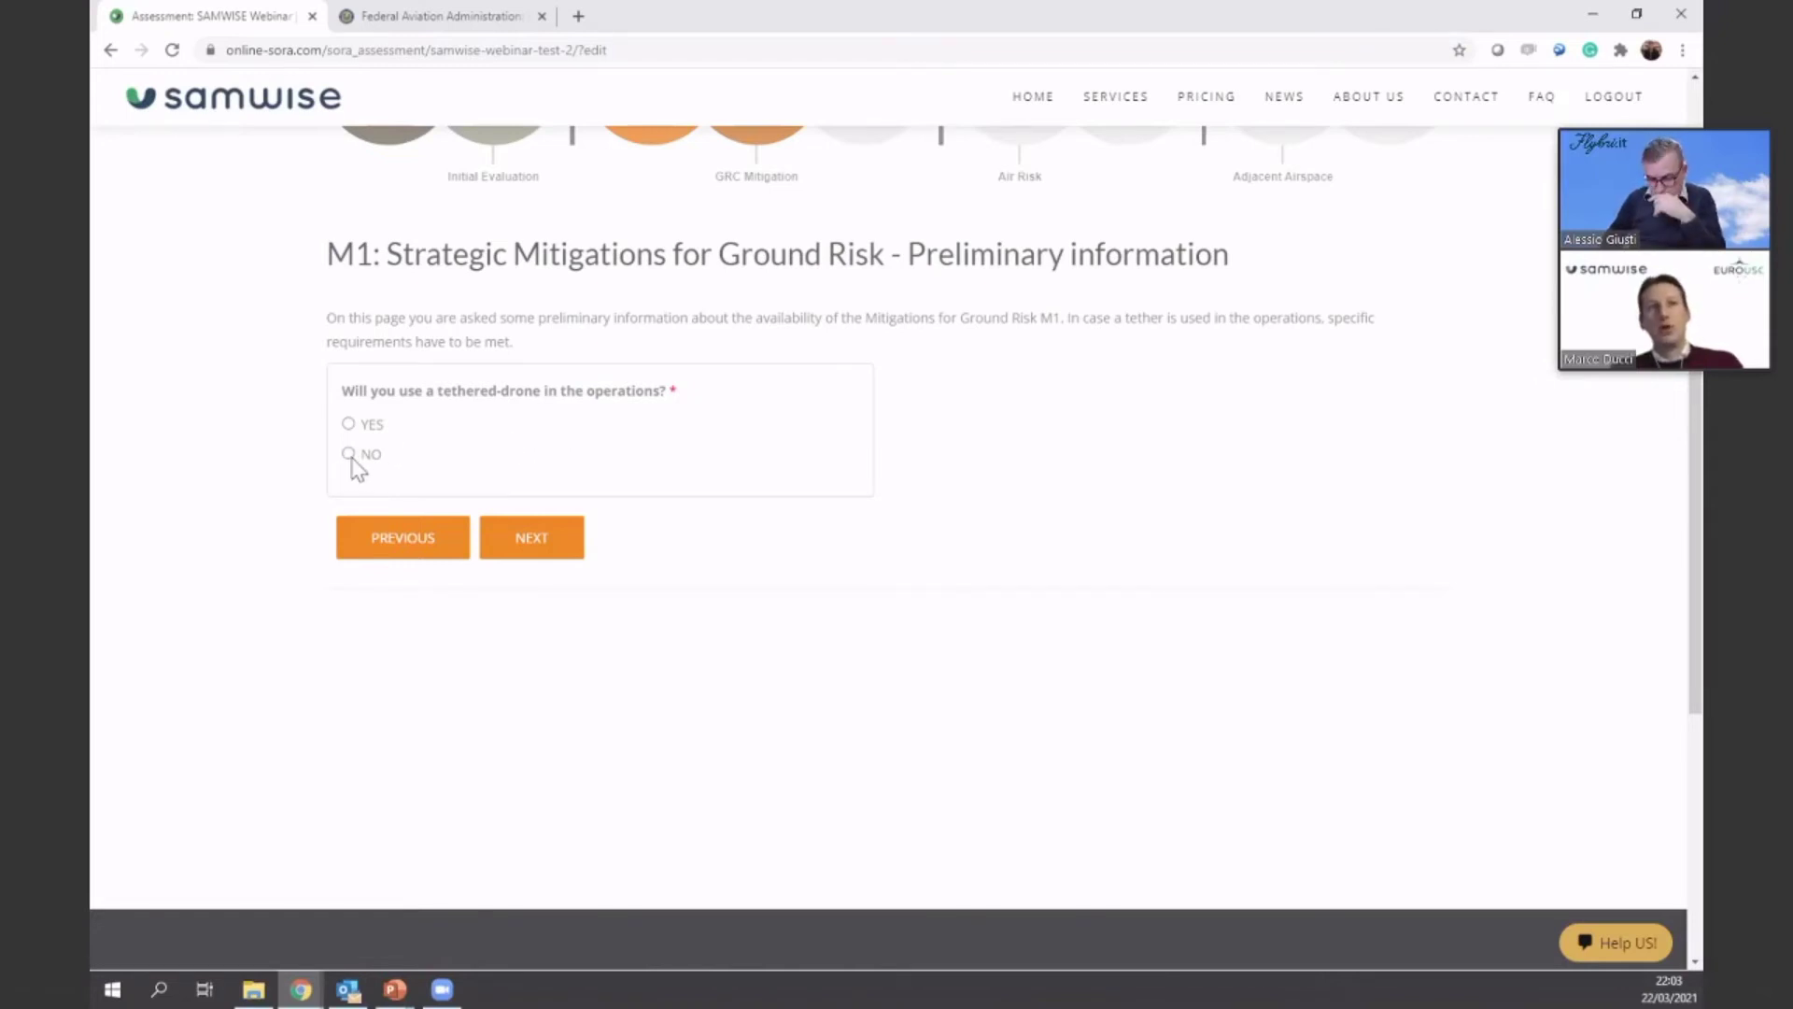
left_click(532, 539)
Set both integrity and assurance to None for the M1 Definition of the Ground Risk Buffer and submit the page
scroll(532, 548, "down", 1)
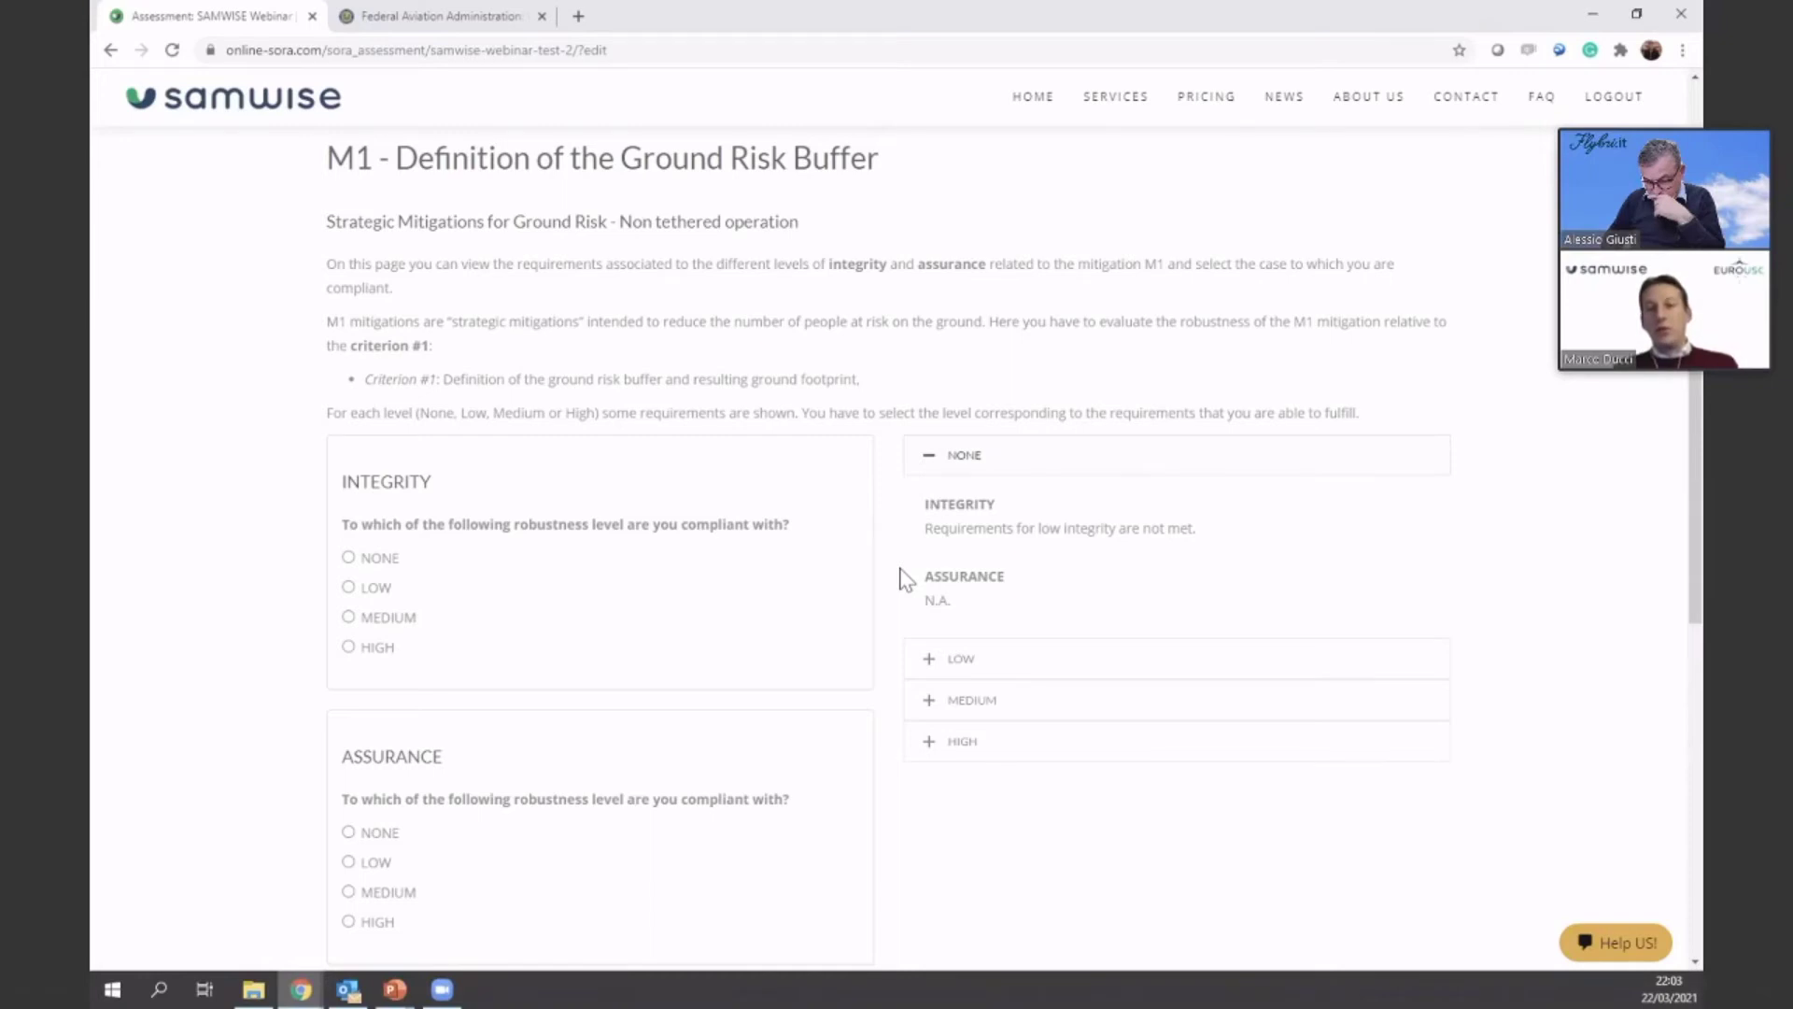
scroll(910, 565, "up", 1)
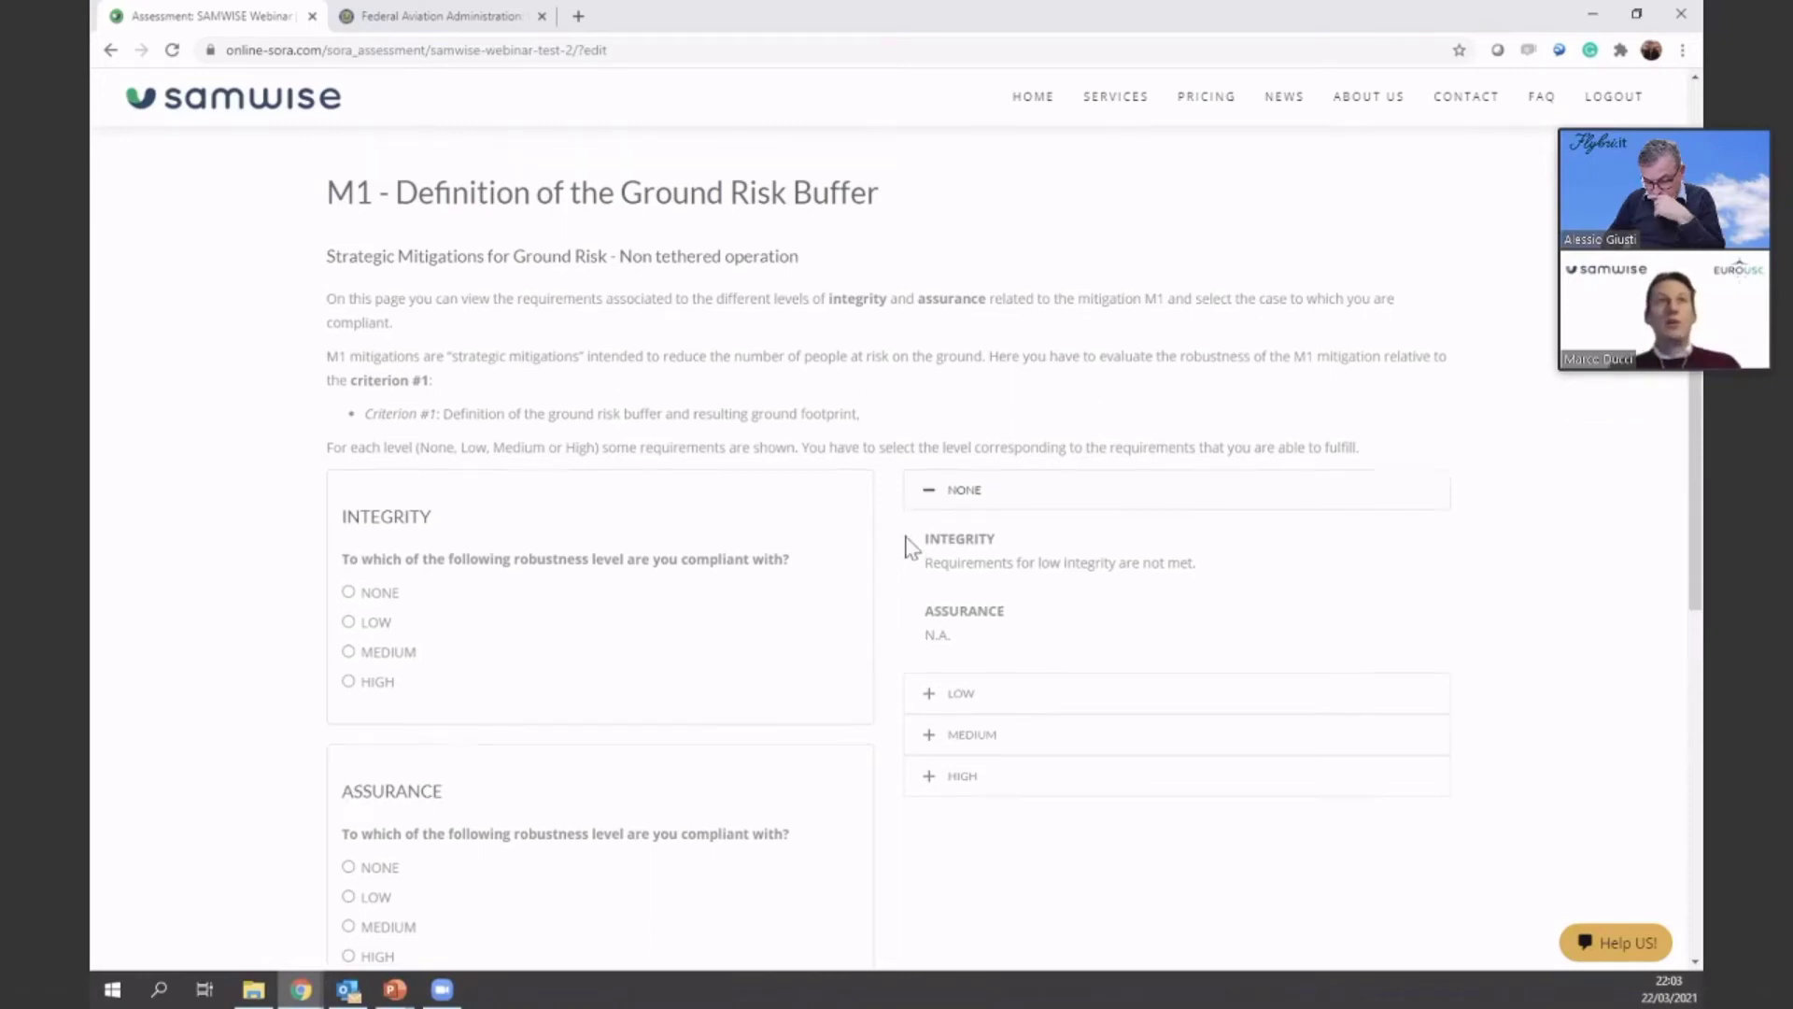
scroll(910, 548, "up", 2)
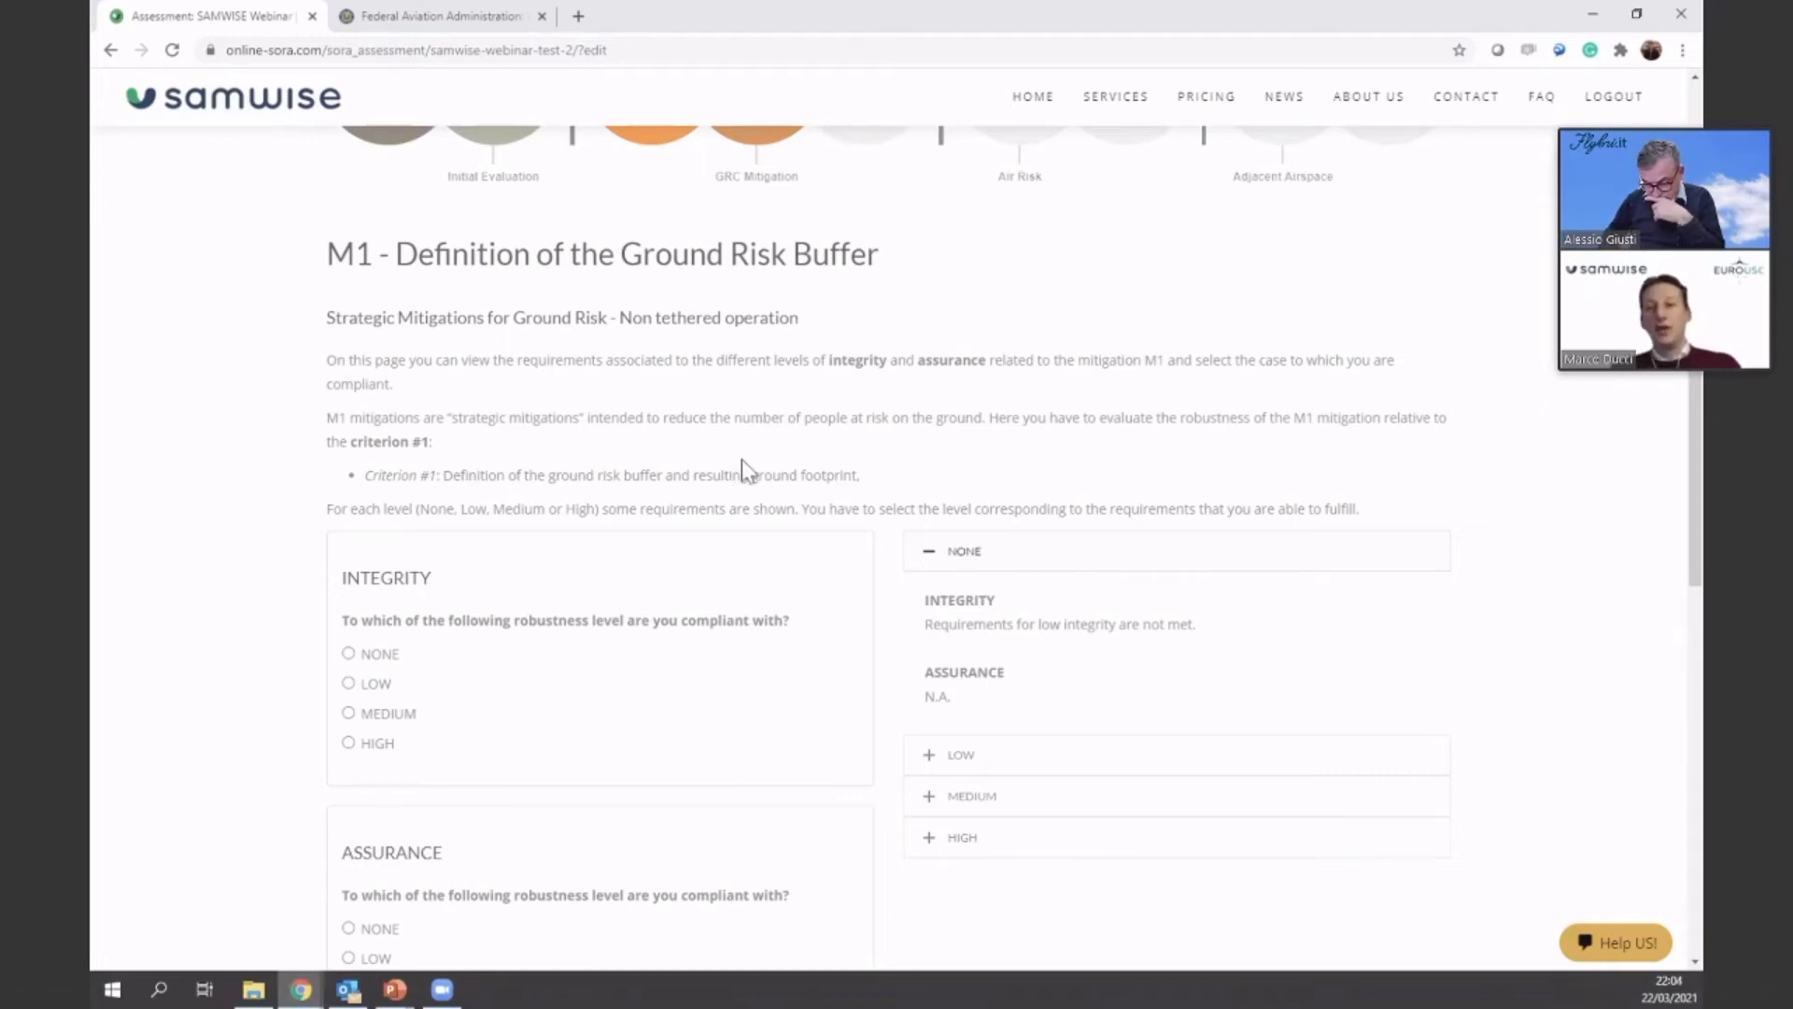
left_click(350, 654)
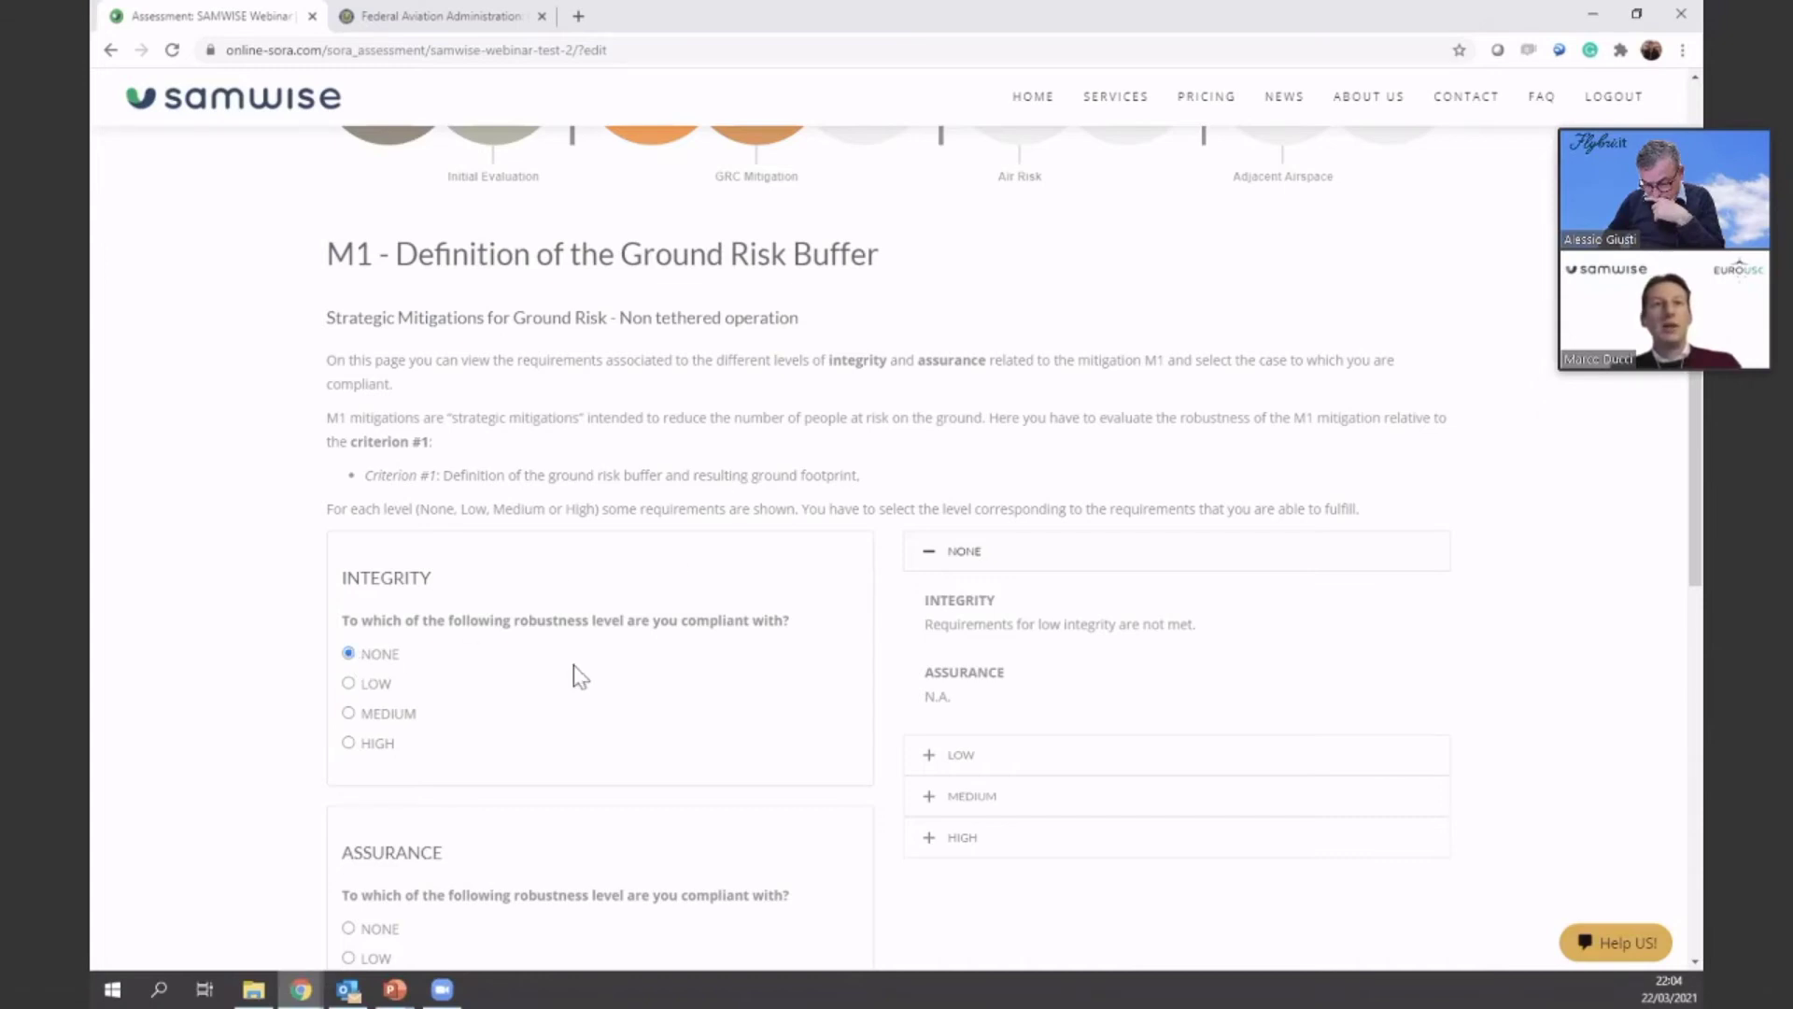
scroll(580, 677, "down", 1)
left_click(383, 833)
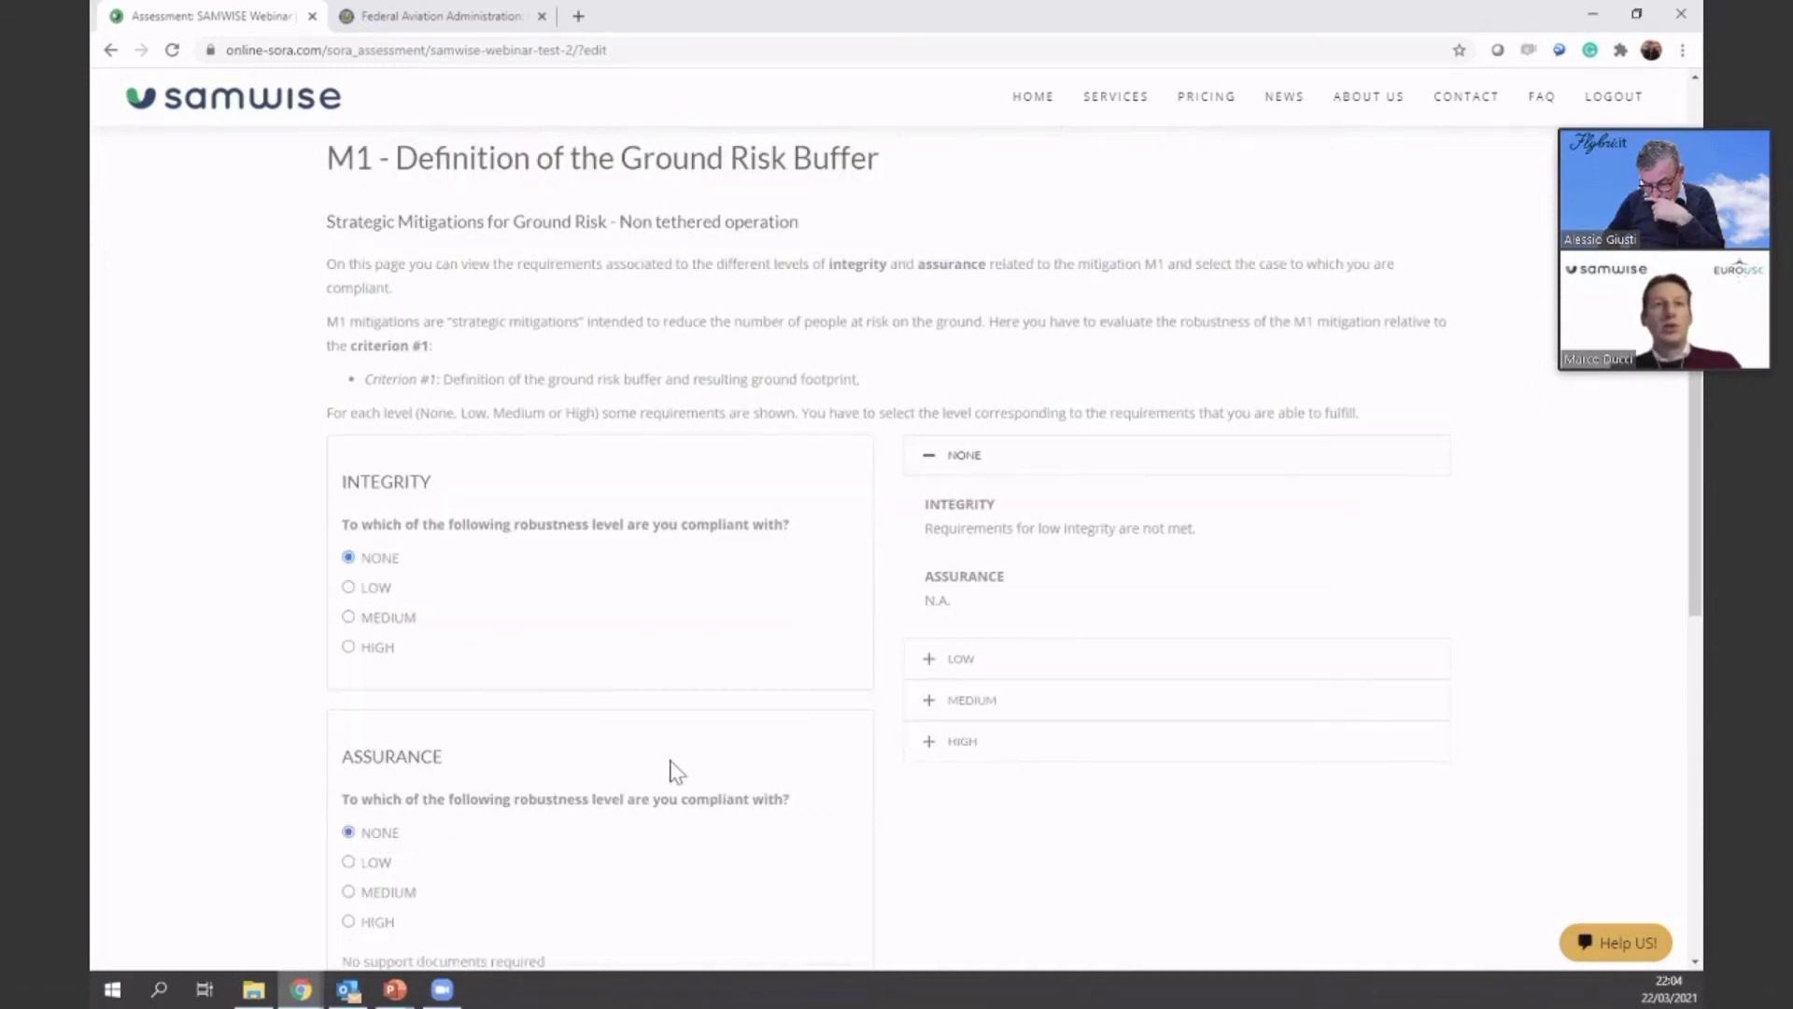
scroll(671, 772, "down", 2)
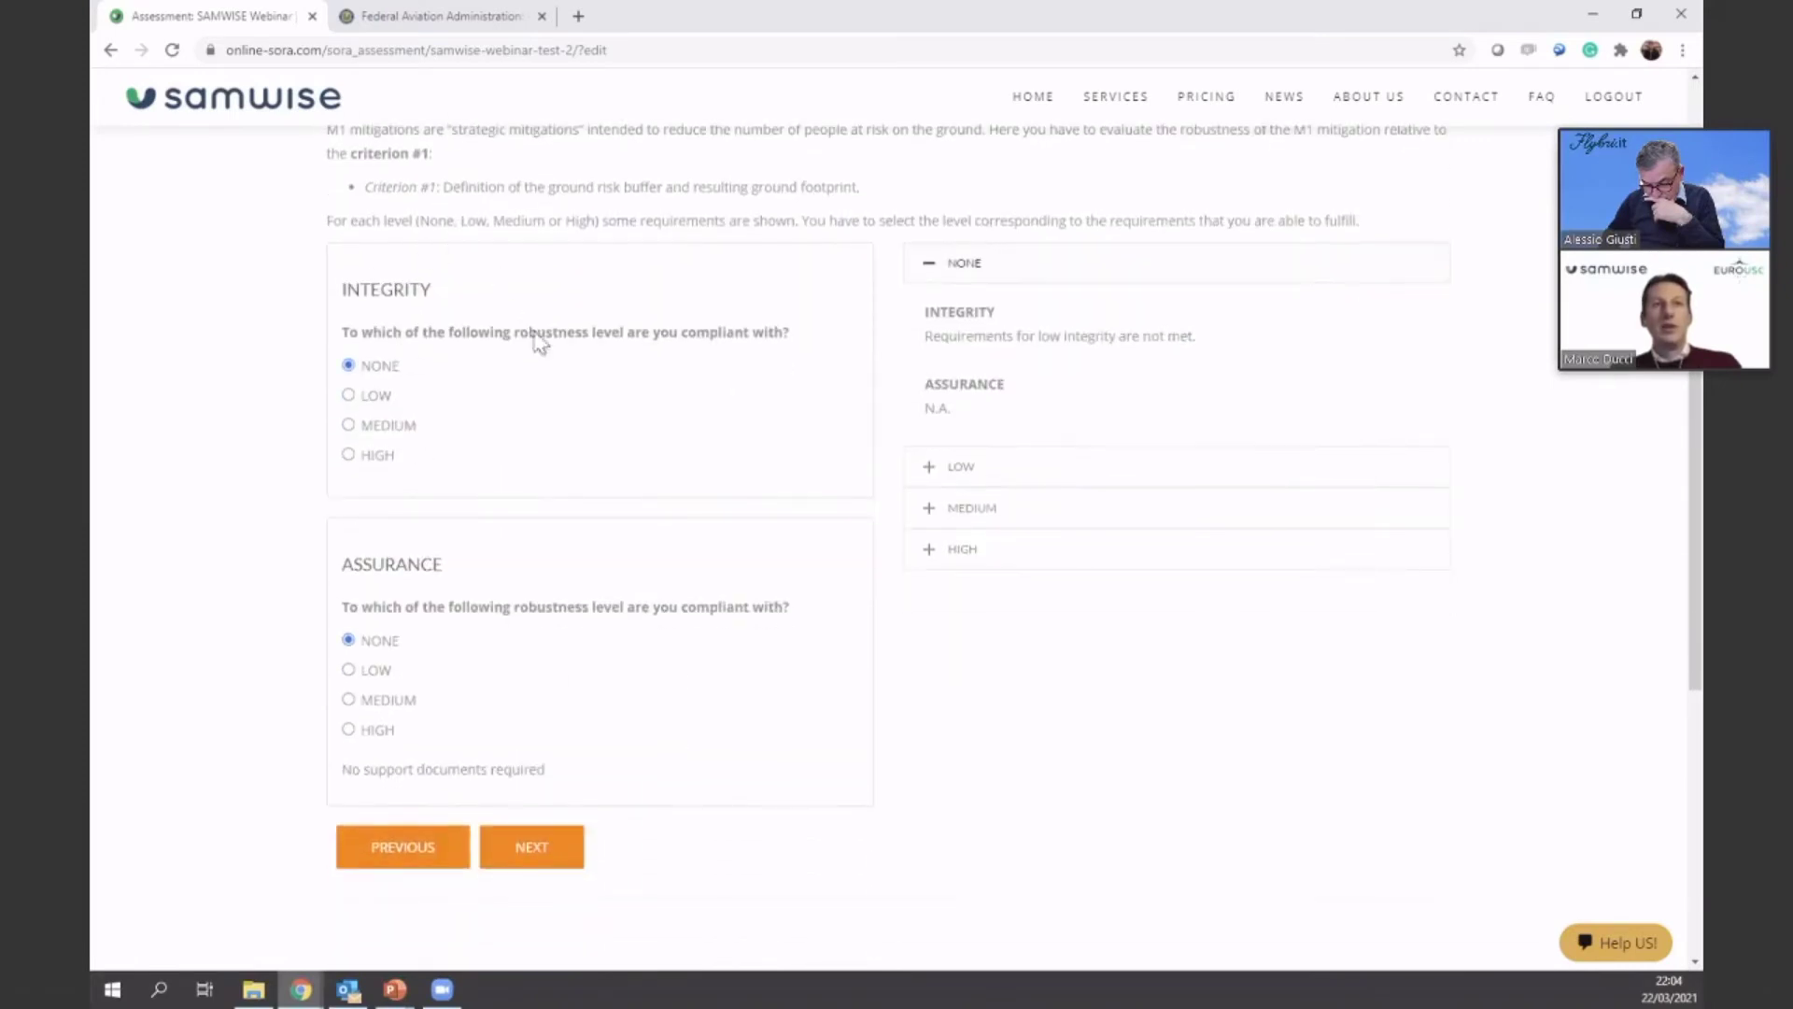
left_click(537, 845)
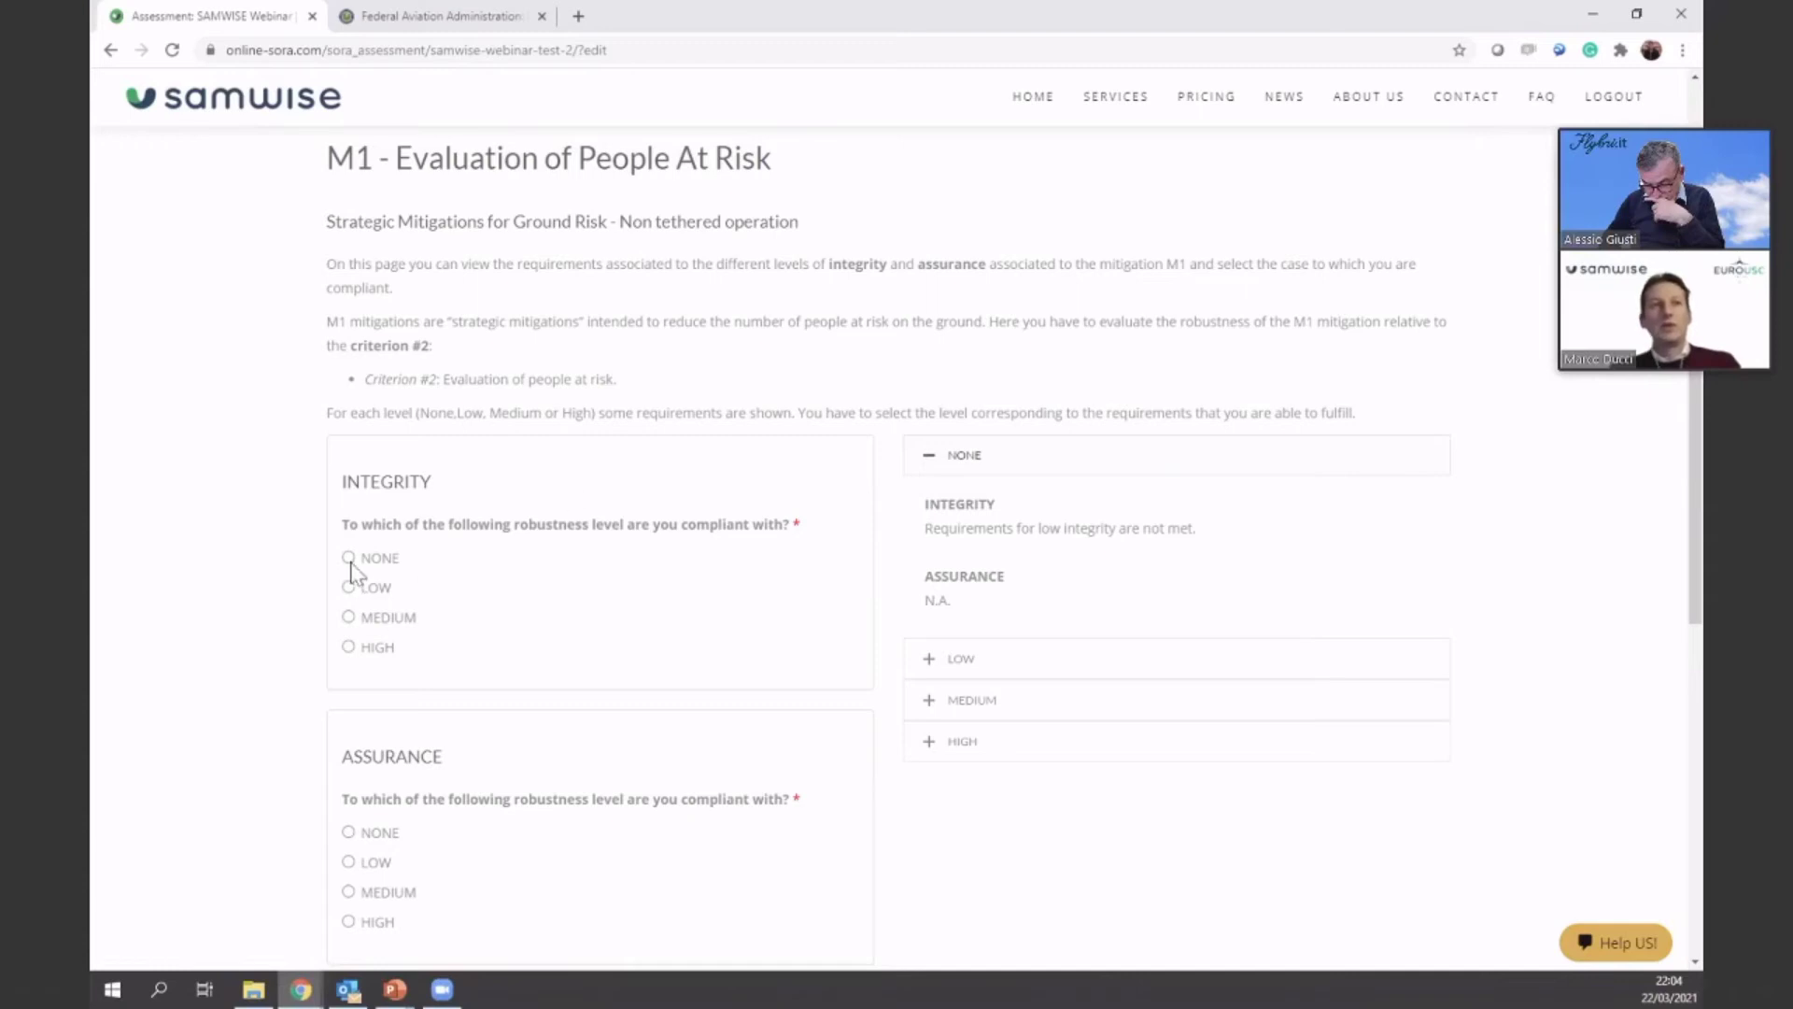
Set both integrity and assurance to None for the M1 Evaluation of People At Risk and submit the page
left_click(348, 832)
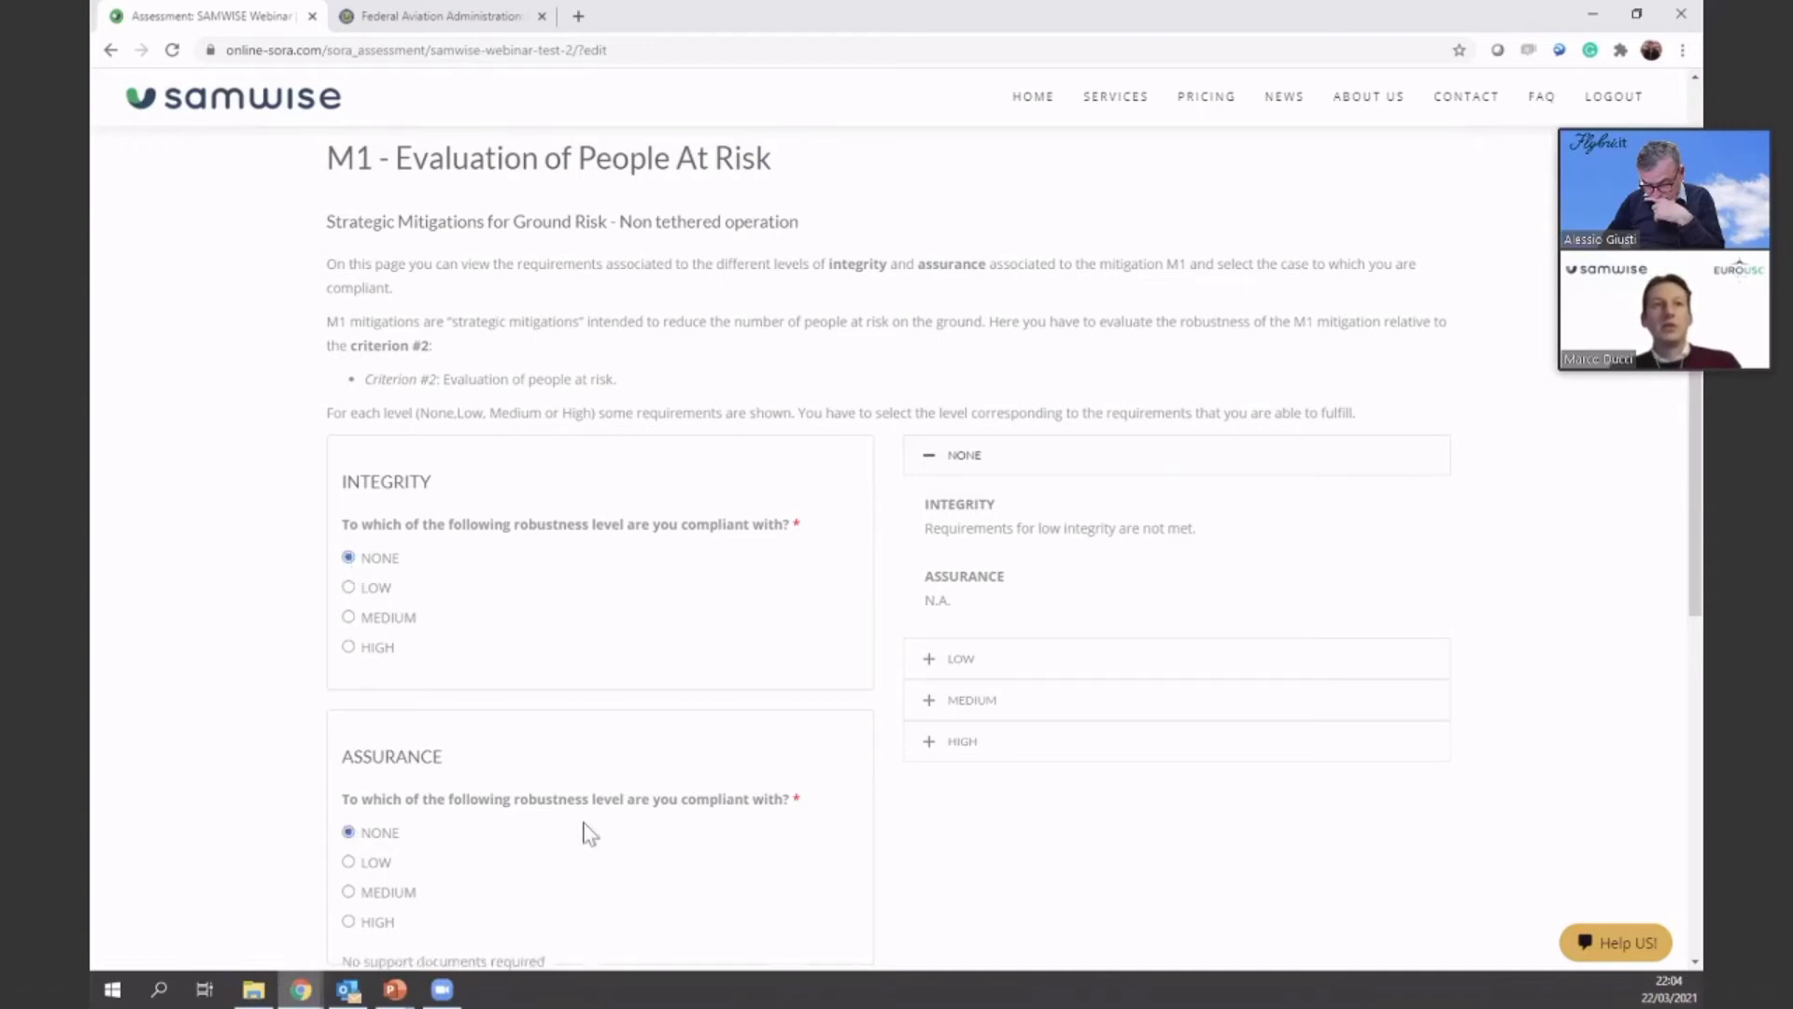
scroll(610, 840, "down", 1)
scroll(610, 840, "down", 2)
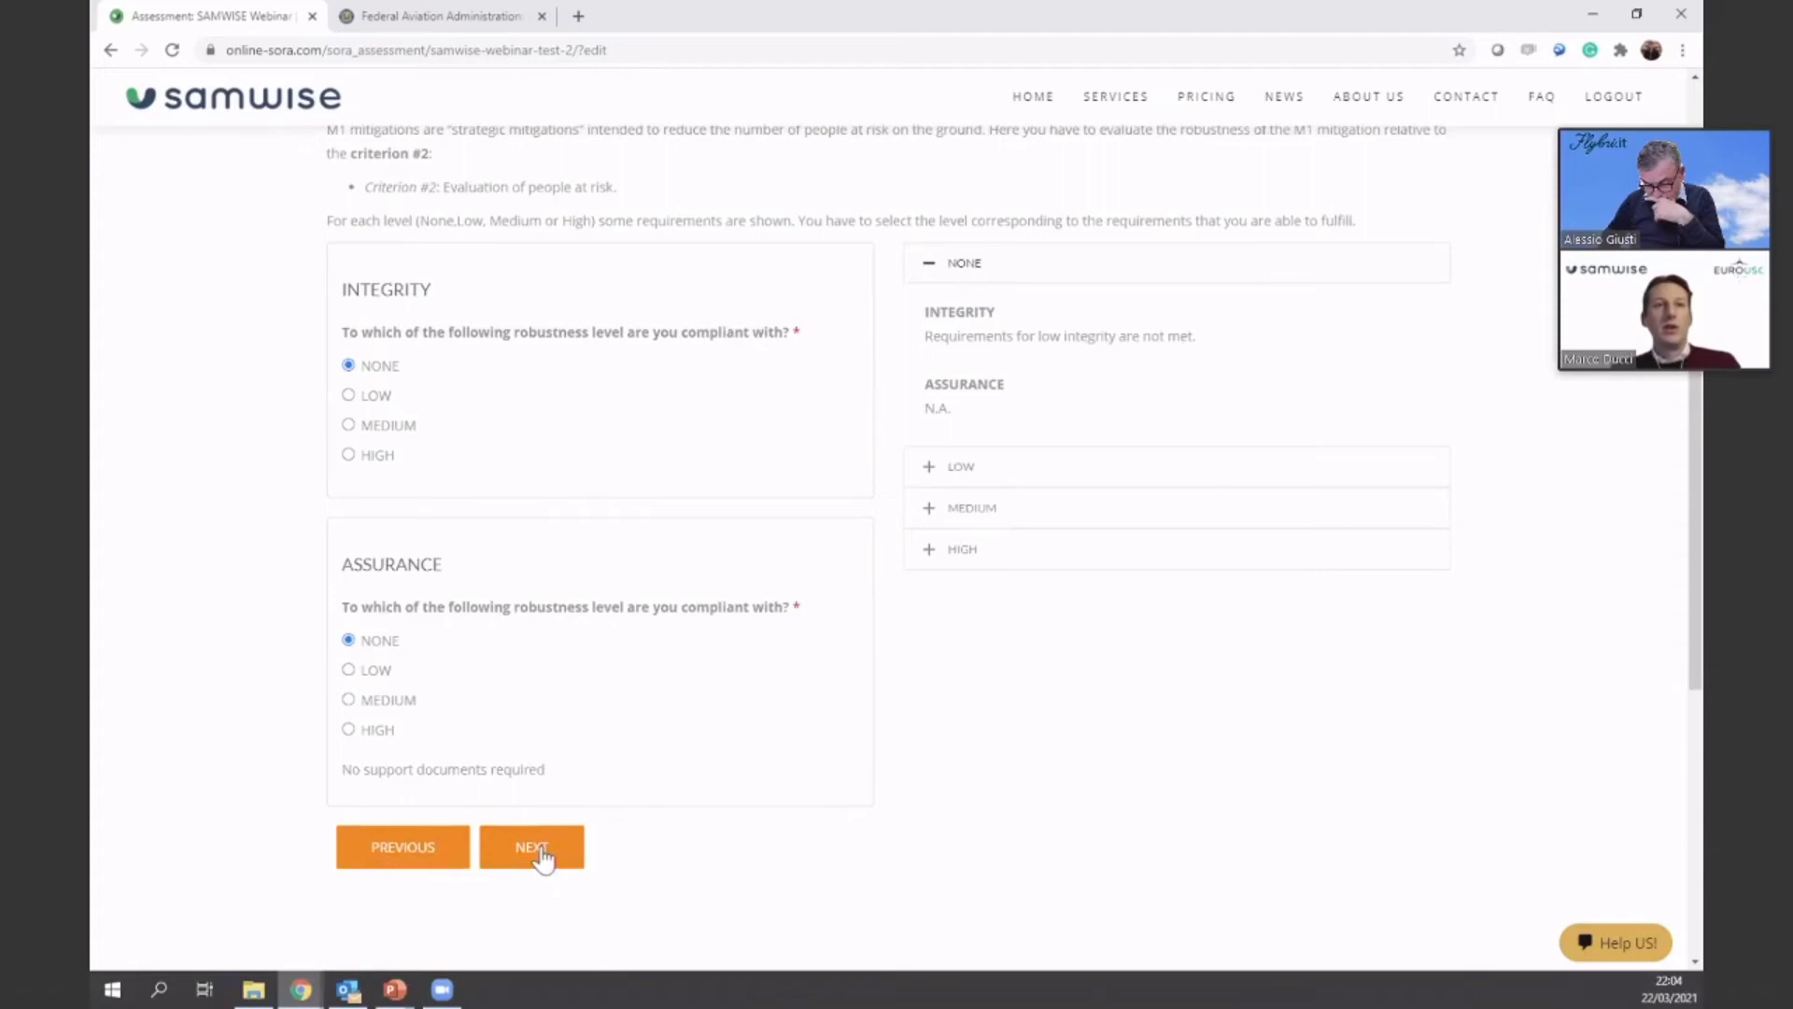
left_click(542, 854)
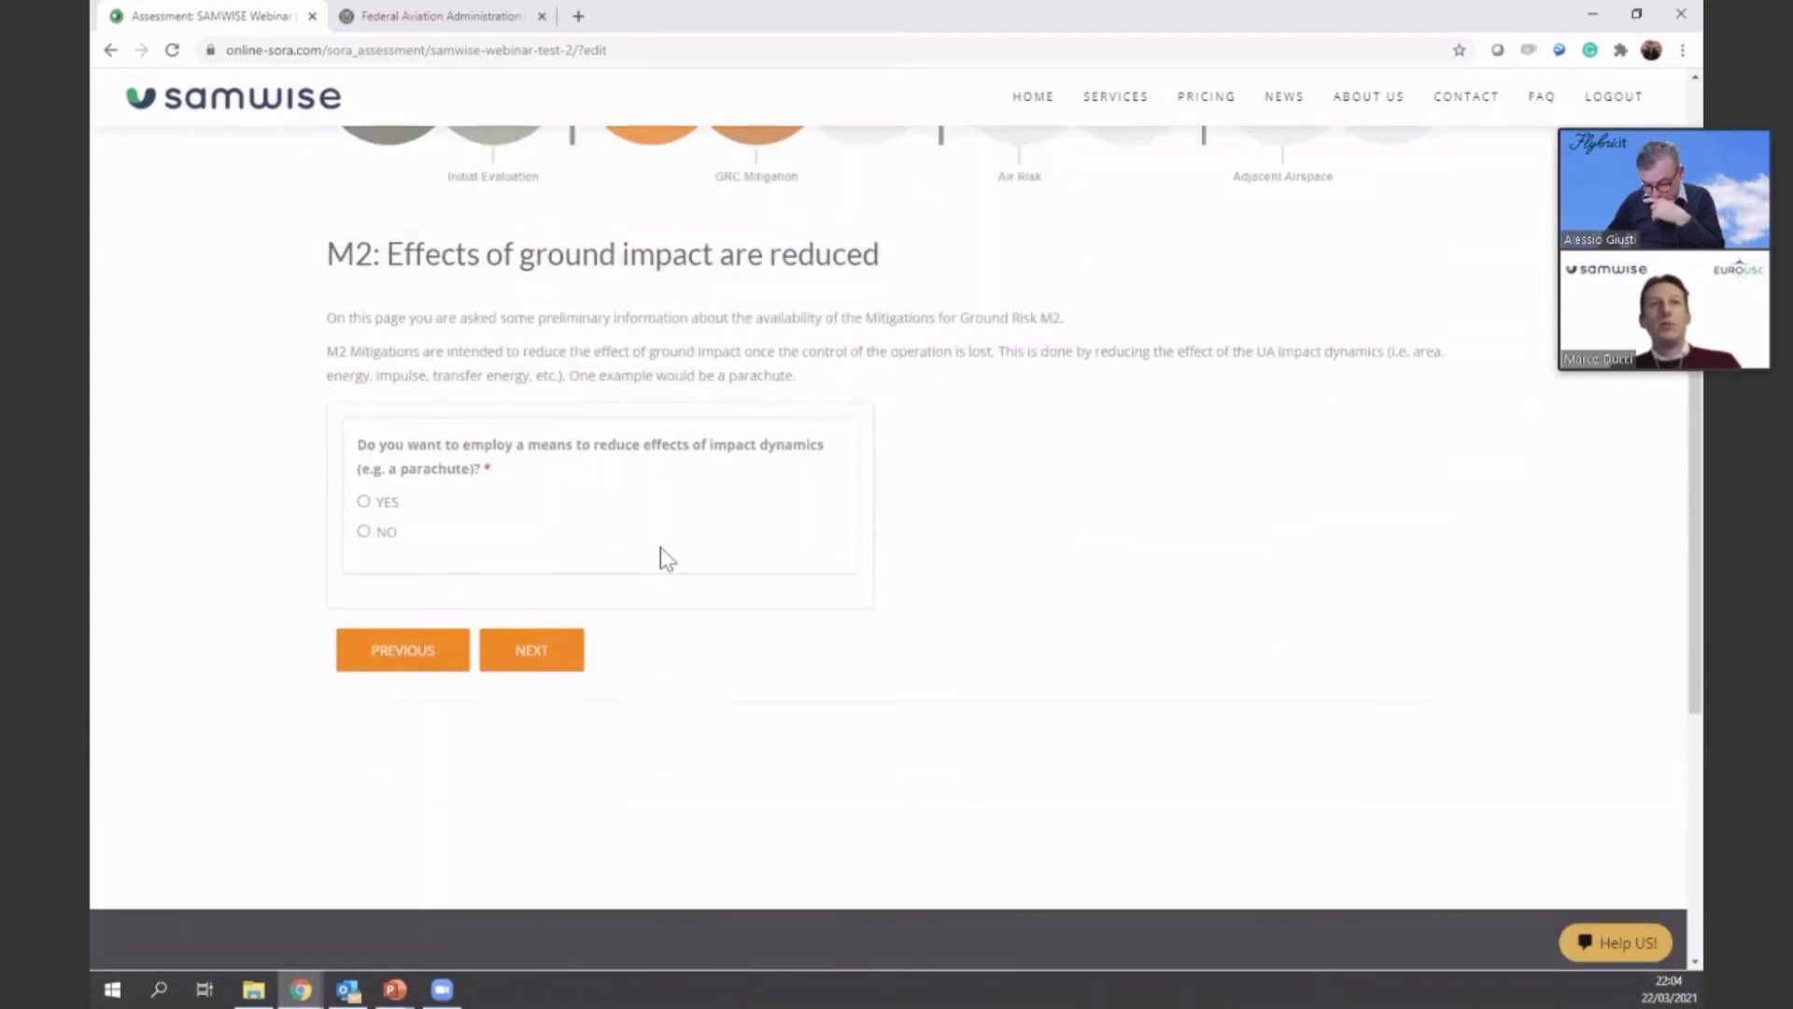
Choose to employ a means of reducing impact dynamics for M2, and set Technical Design integrity and assurance to Medium
left_click(378, 503)
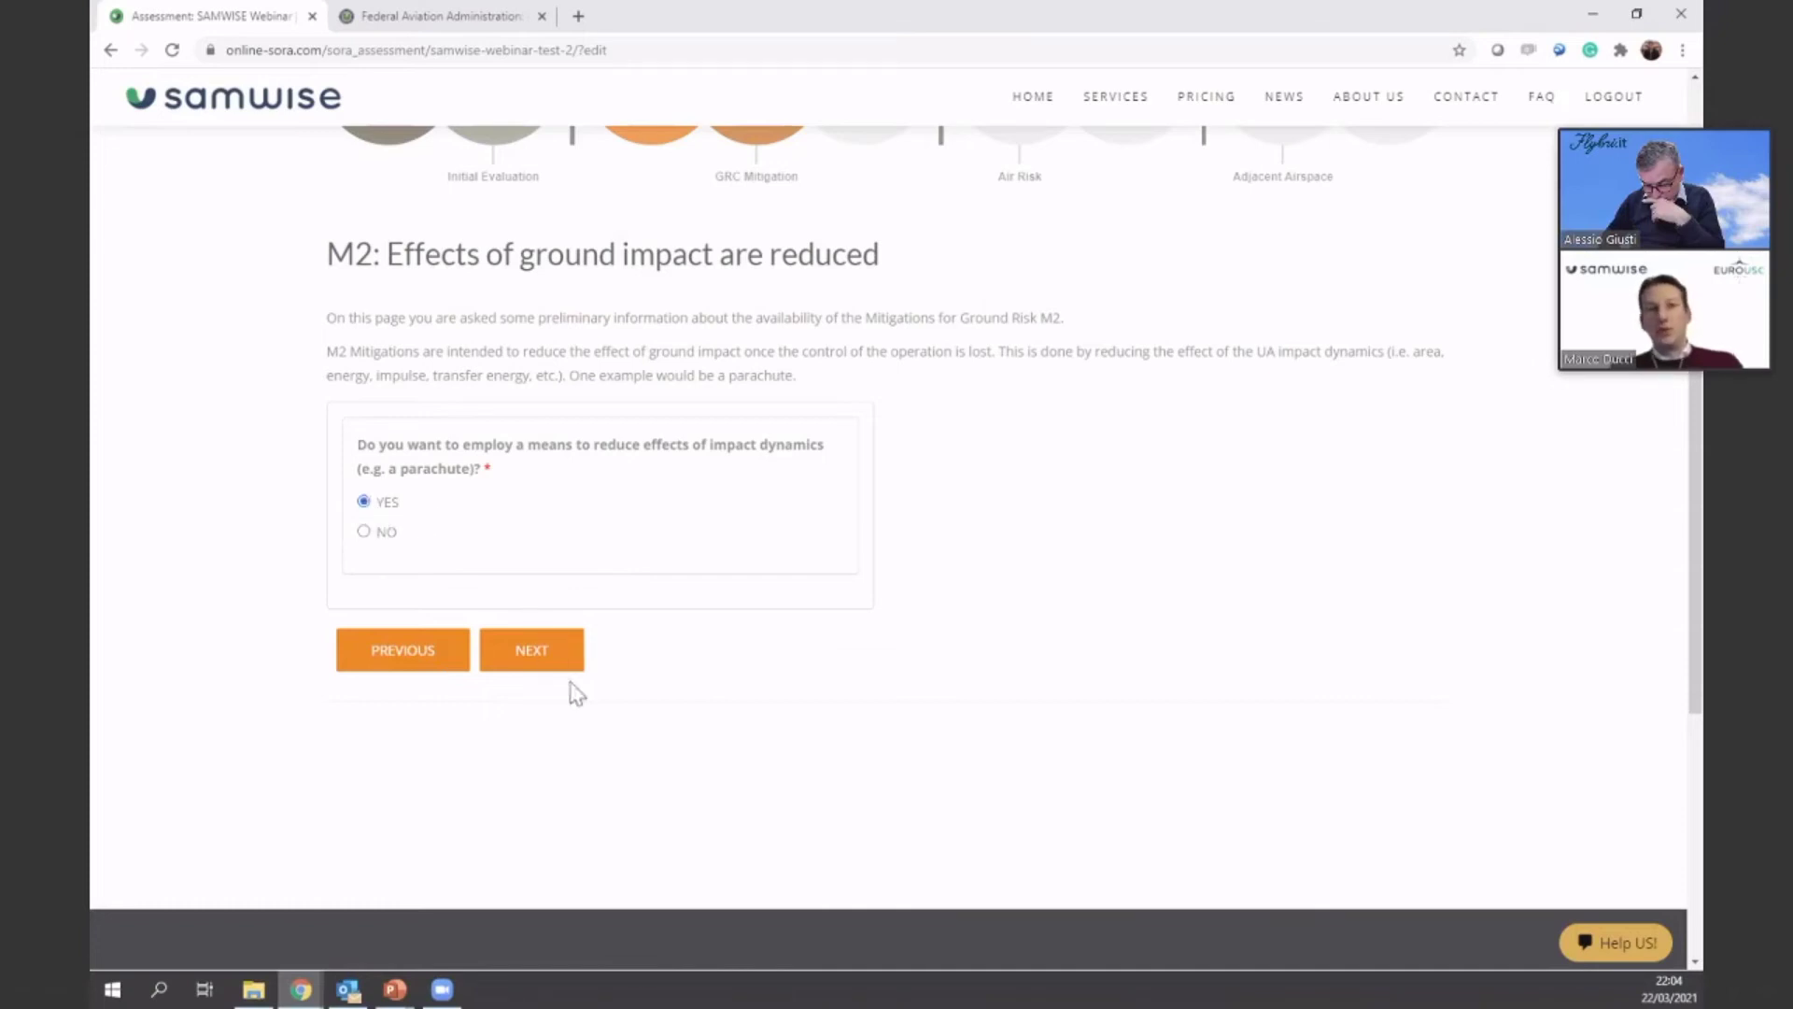
left_click(531, 651)
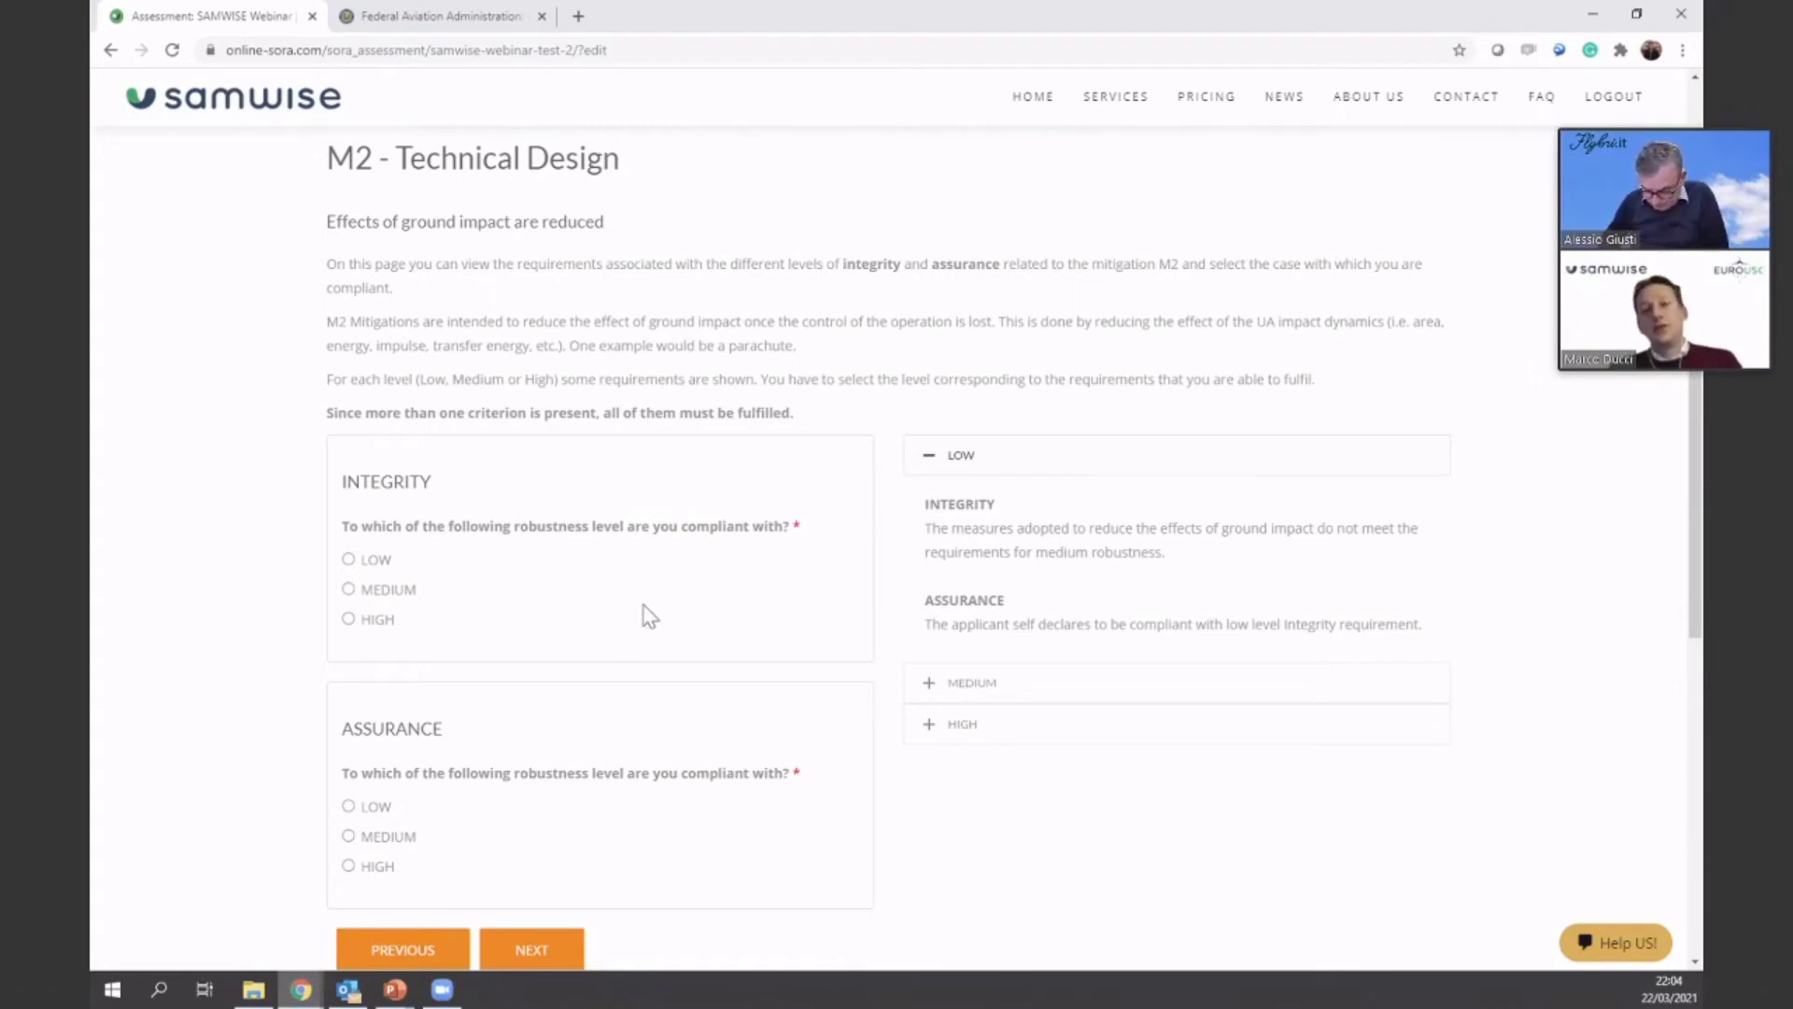
left_click(352, 592)
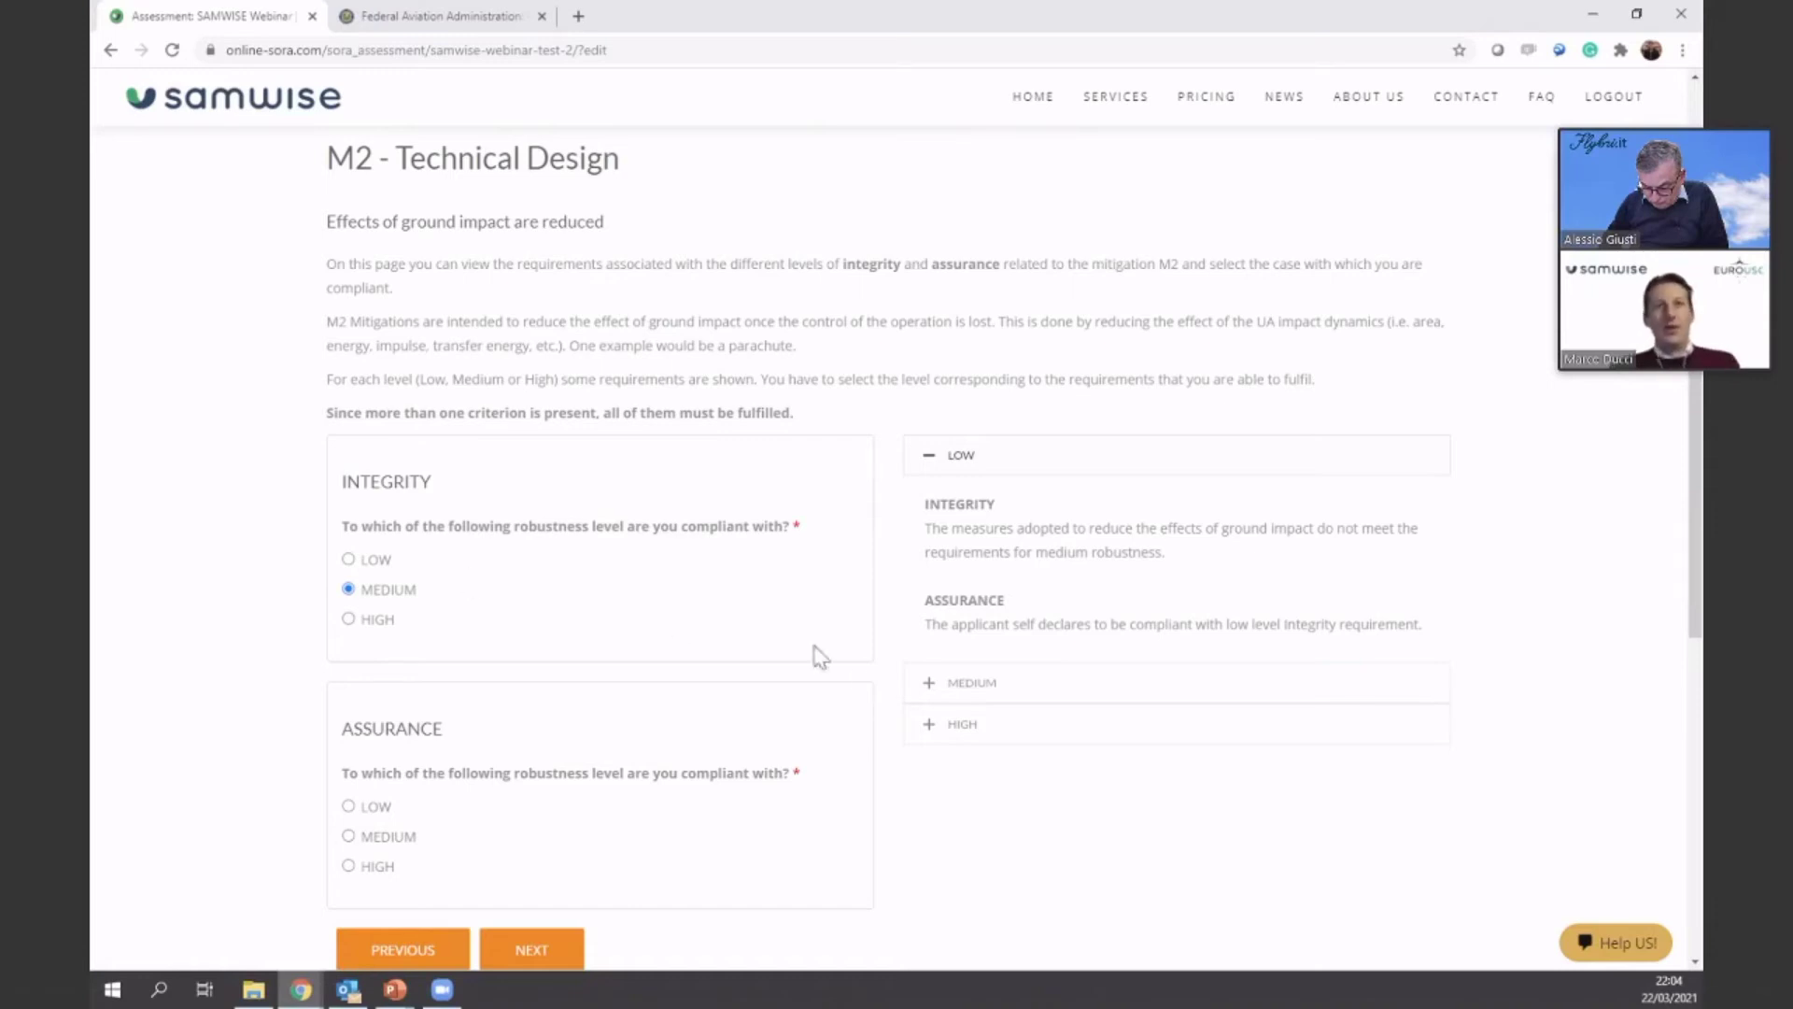
left_click(947, 686)
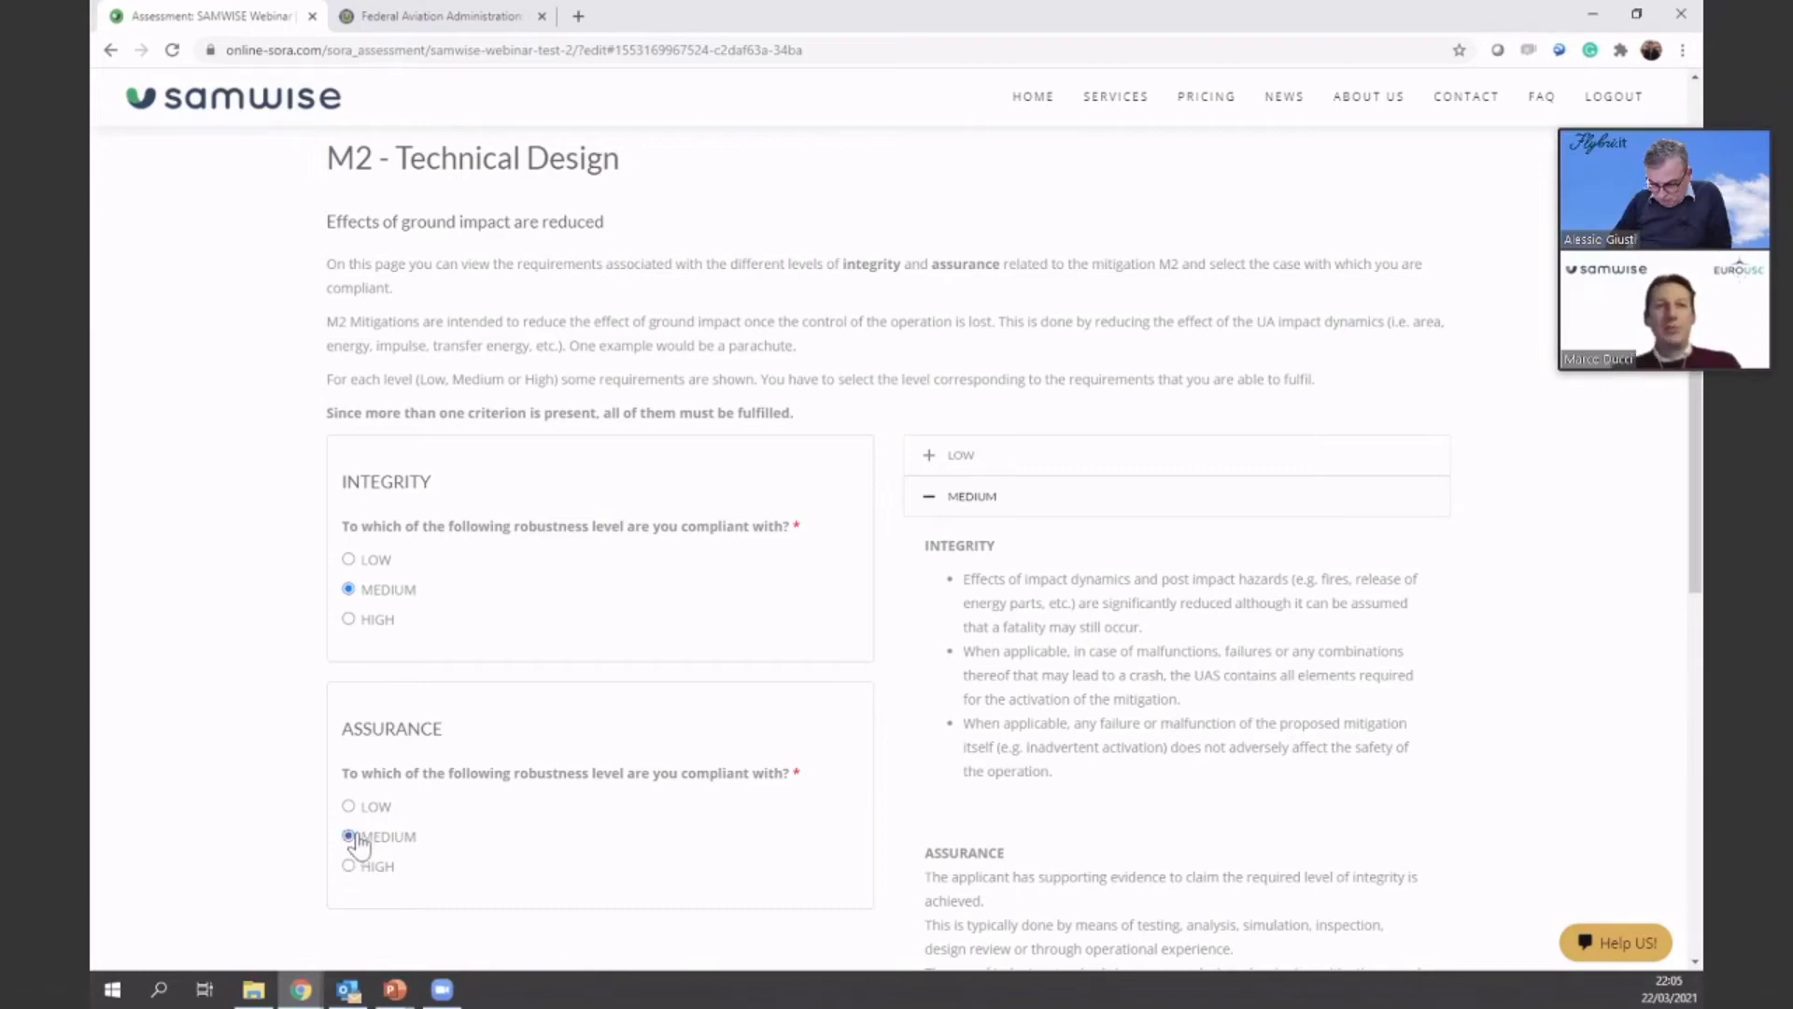
scroll(467, 854, "down", 2)
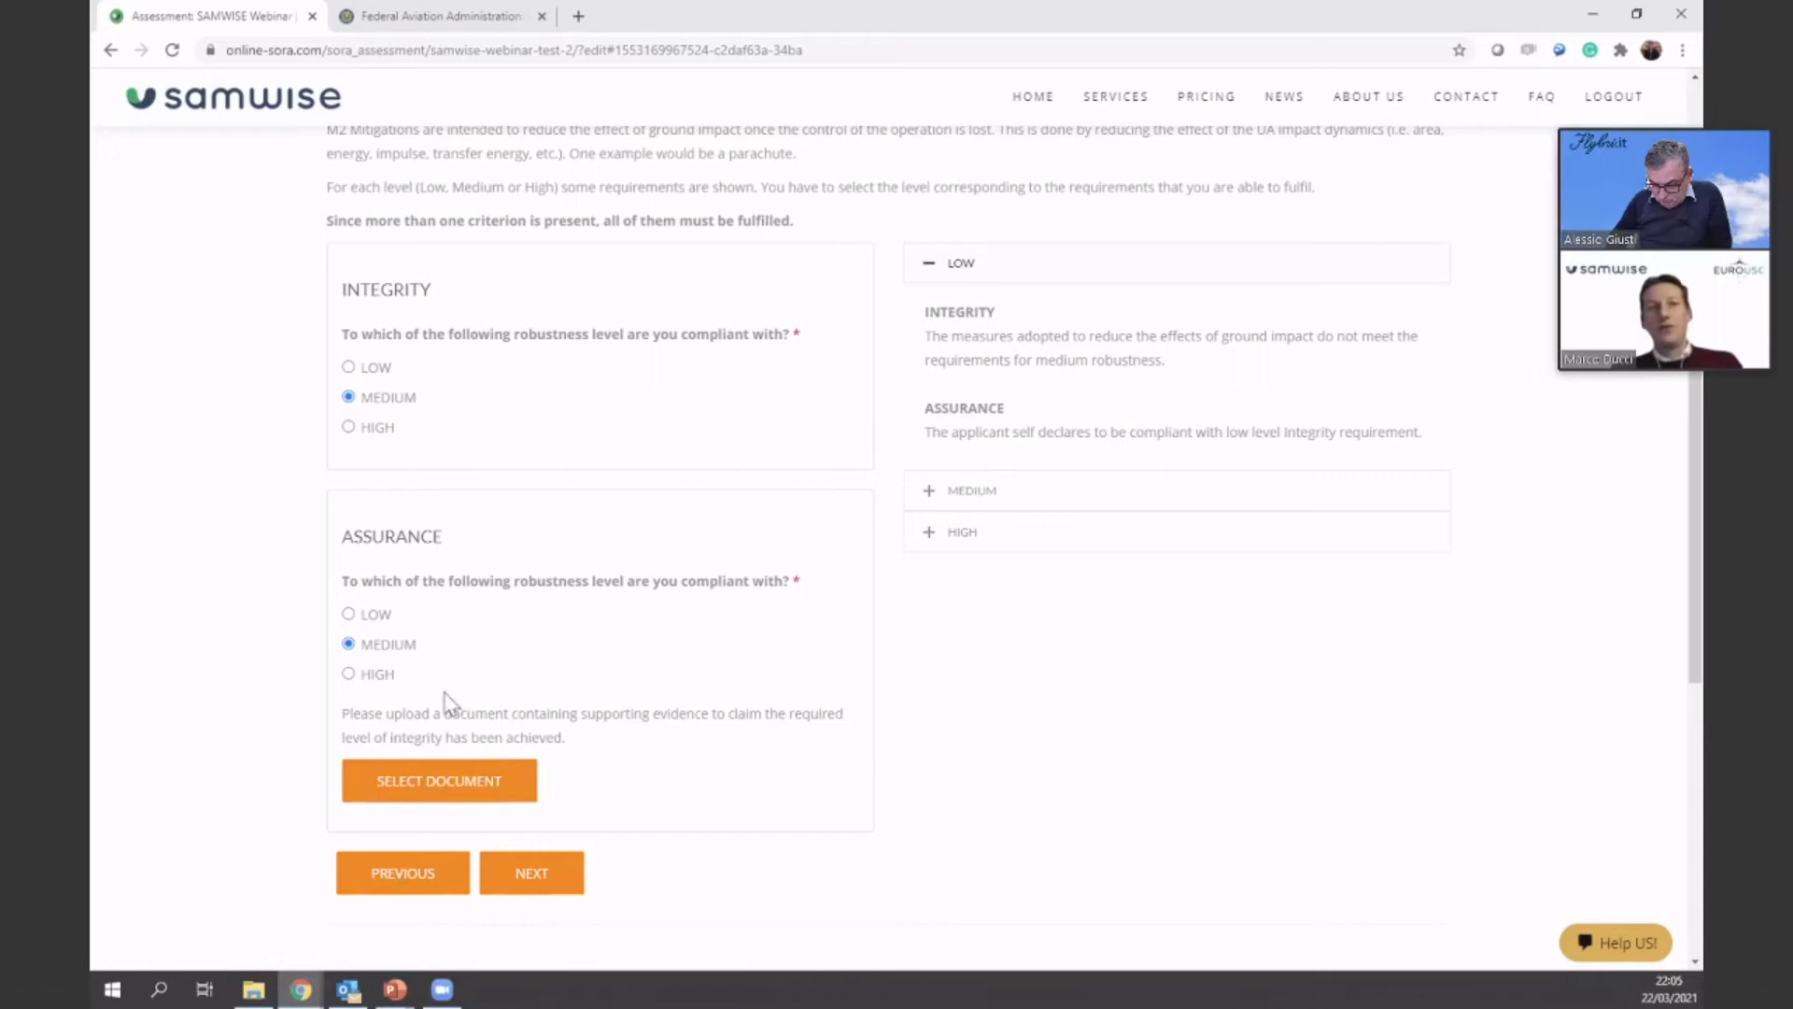
Attach the already uploaded Parachute test report.pdf as supporting evidence for M2 Technical Design and submit the page
left_click(472, 789)
left_click(861, 217)
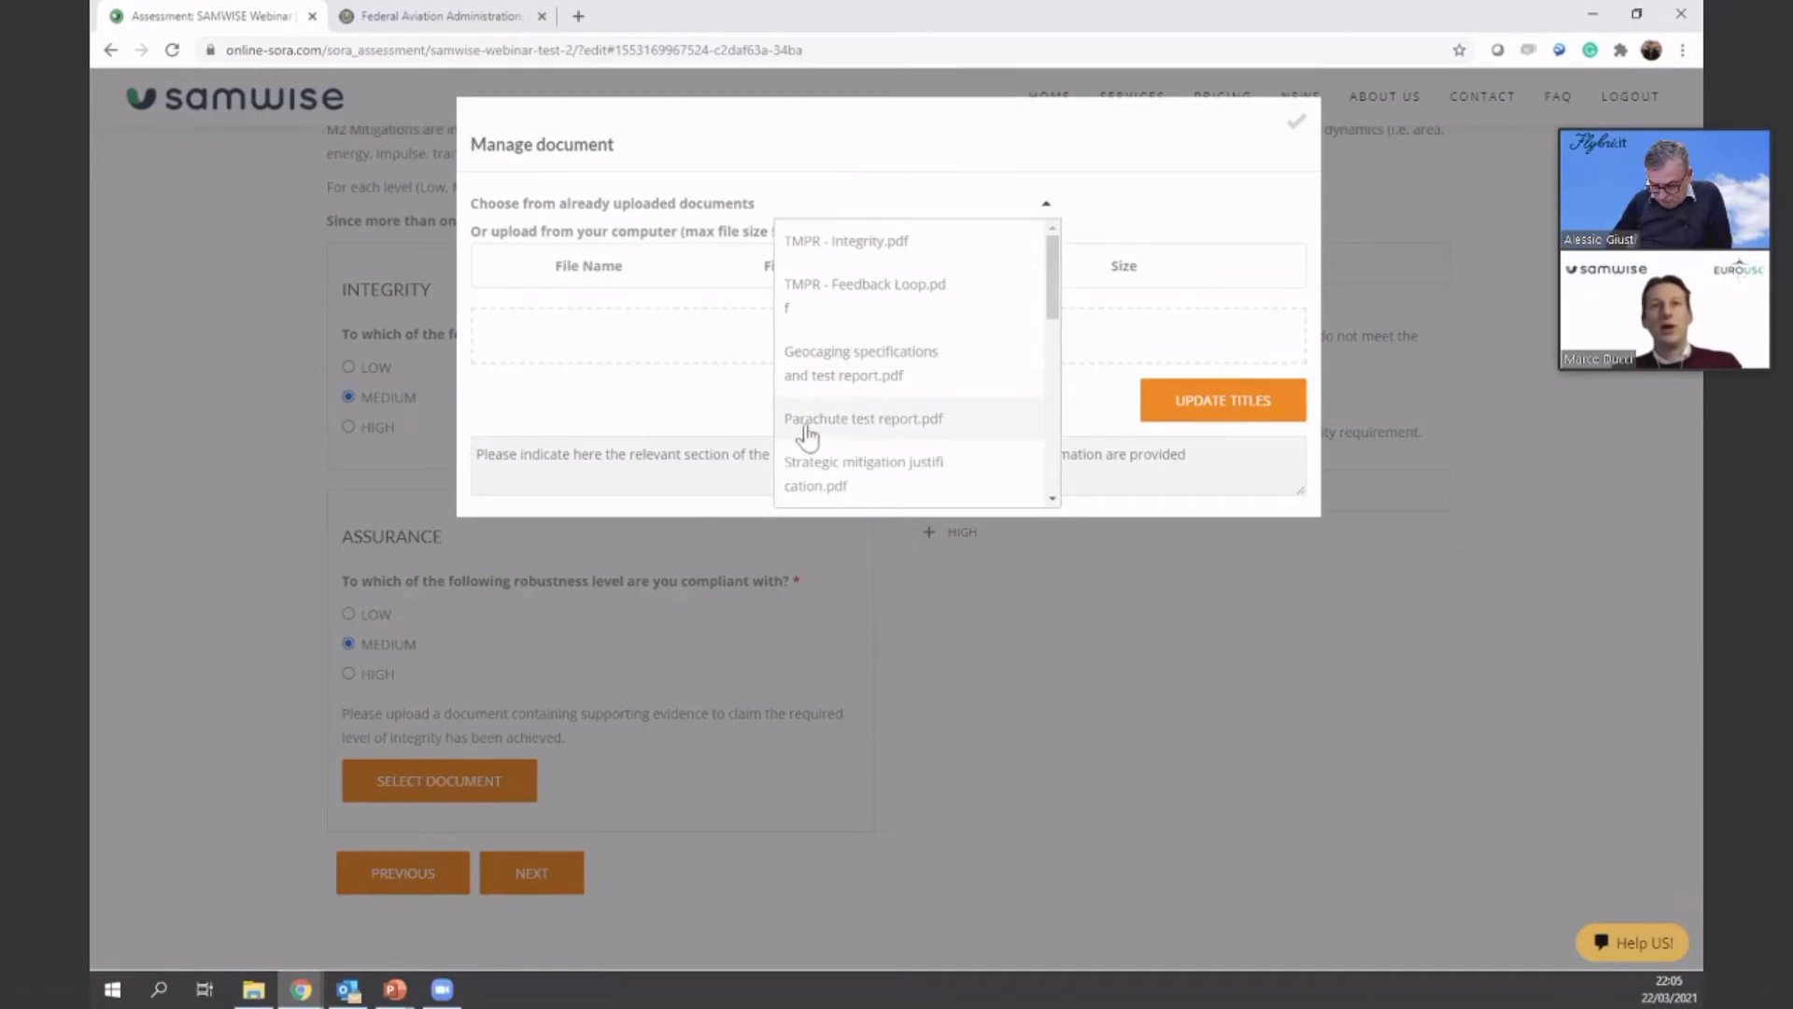
left_click(864, 427)
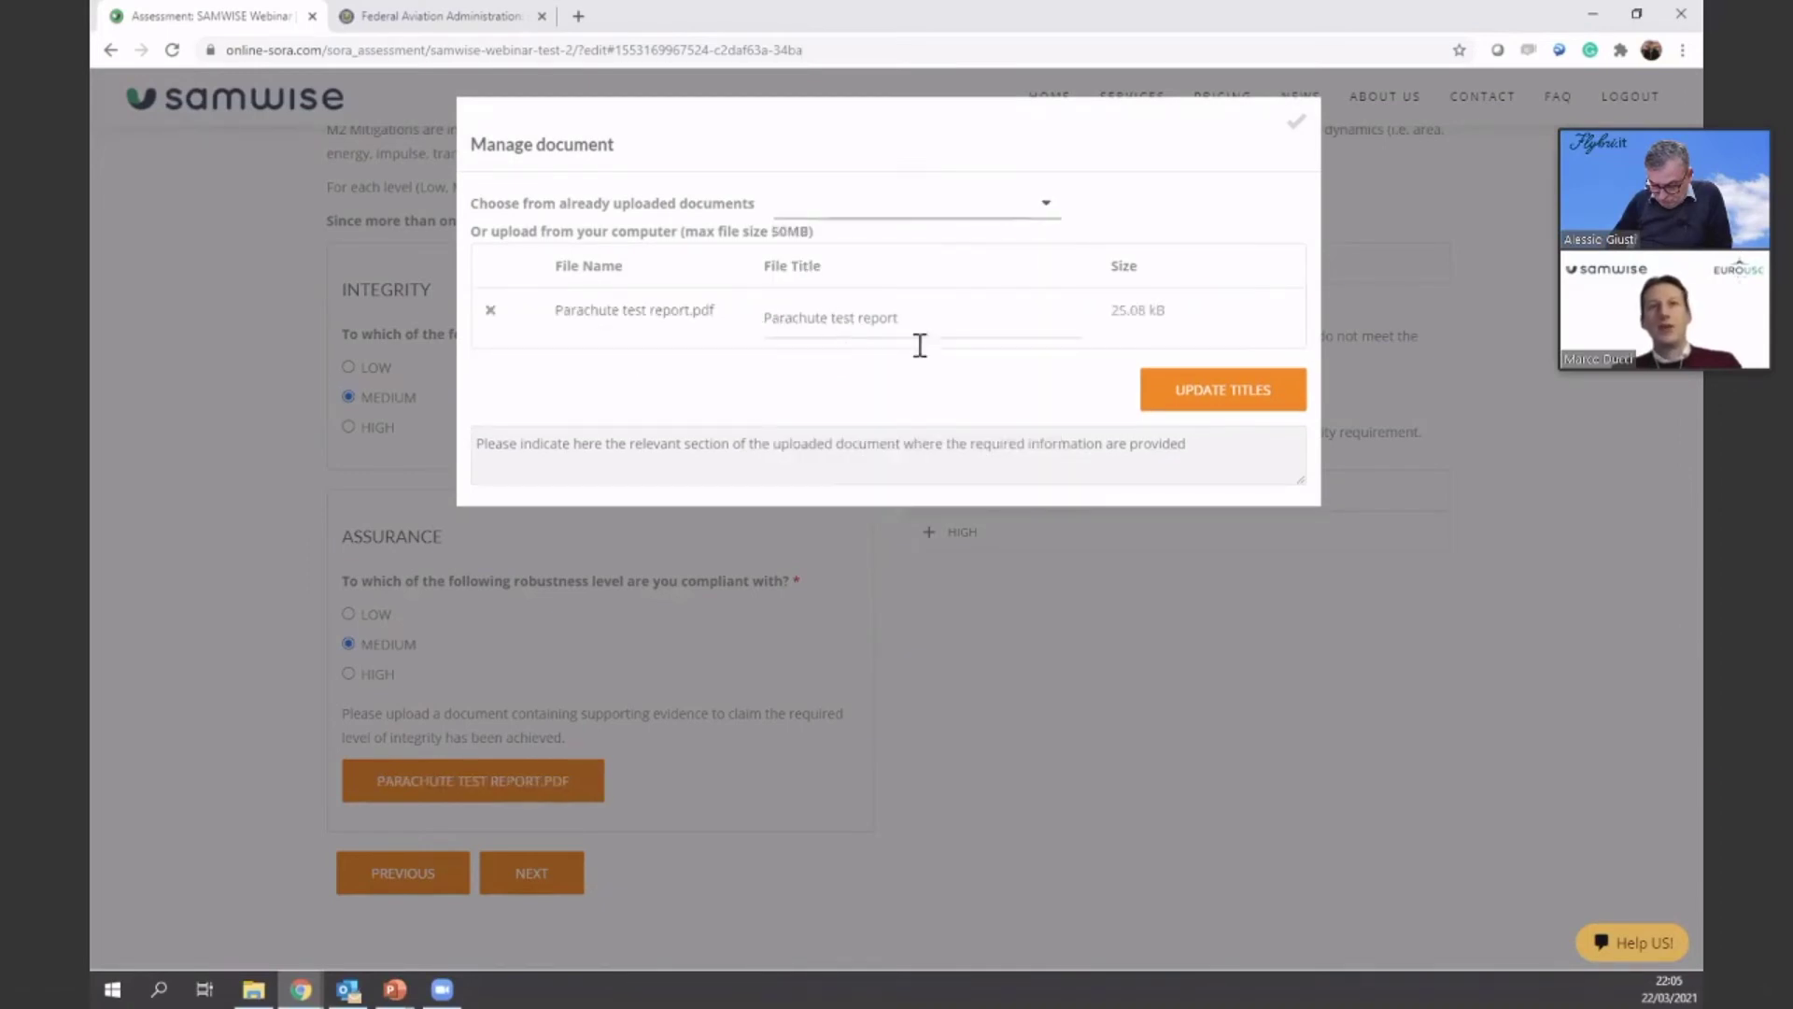
left_click(1297, 123)
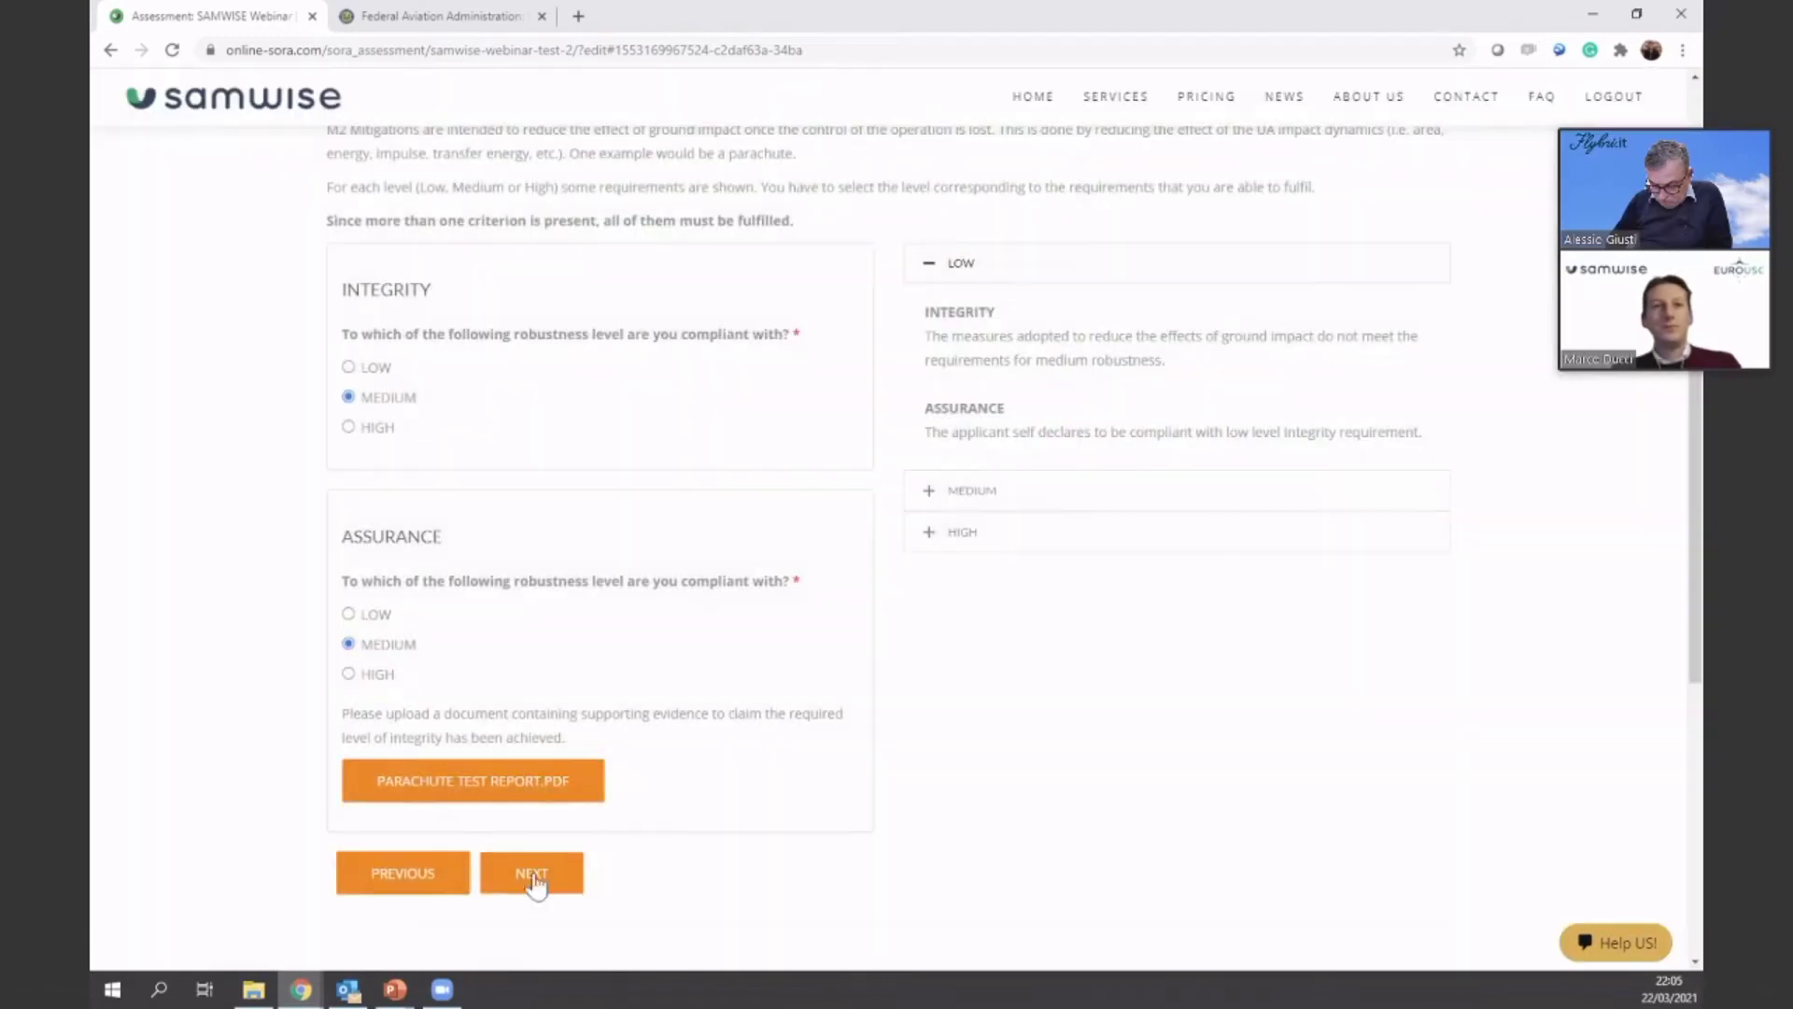
left_click(531, 874)
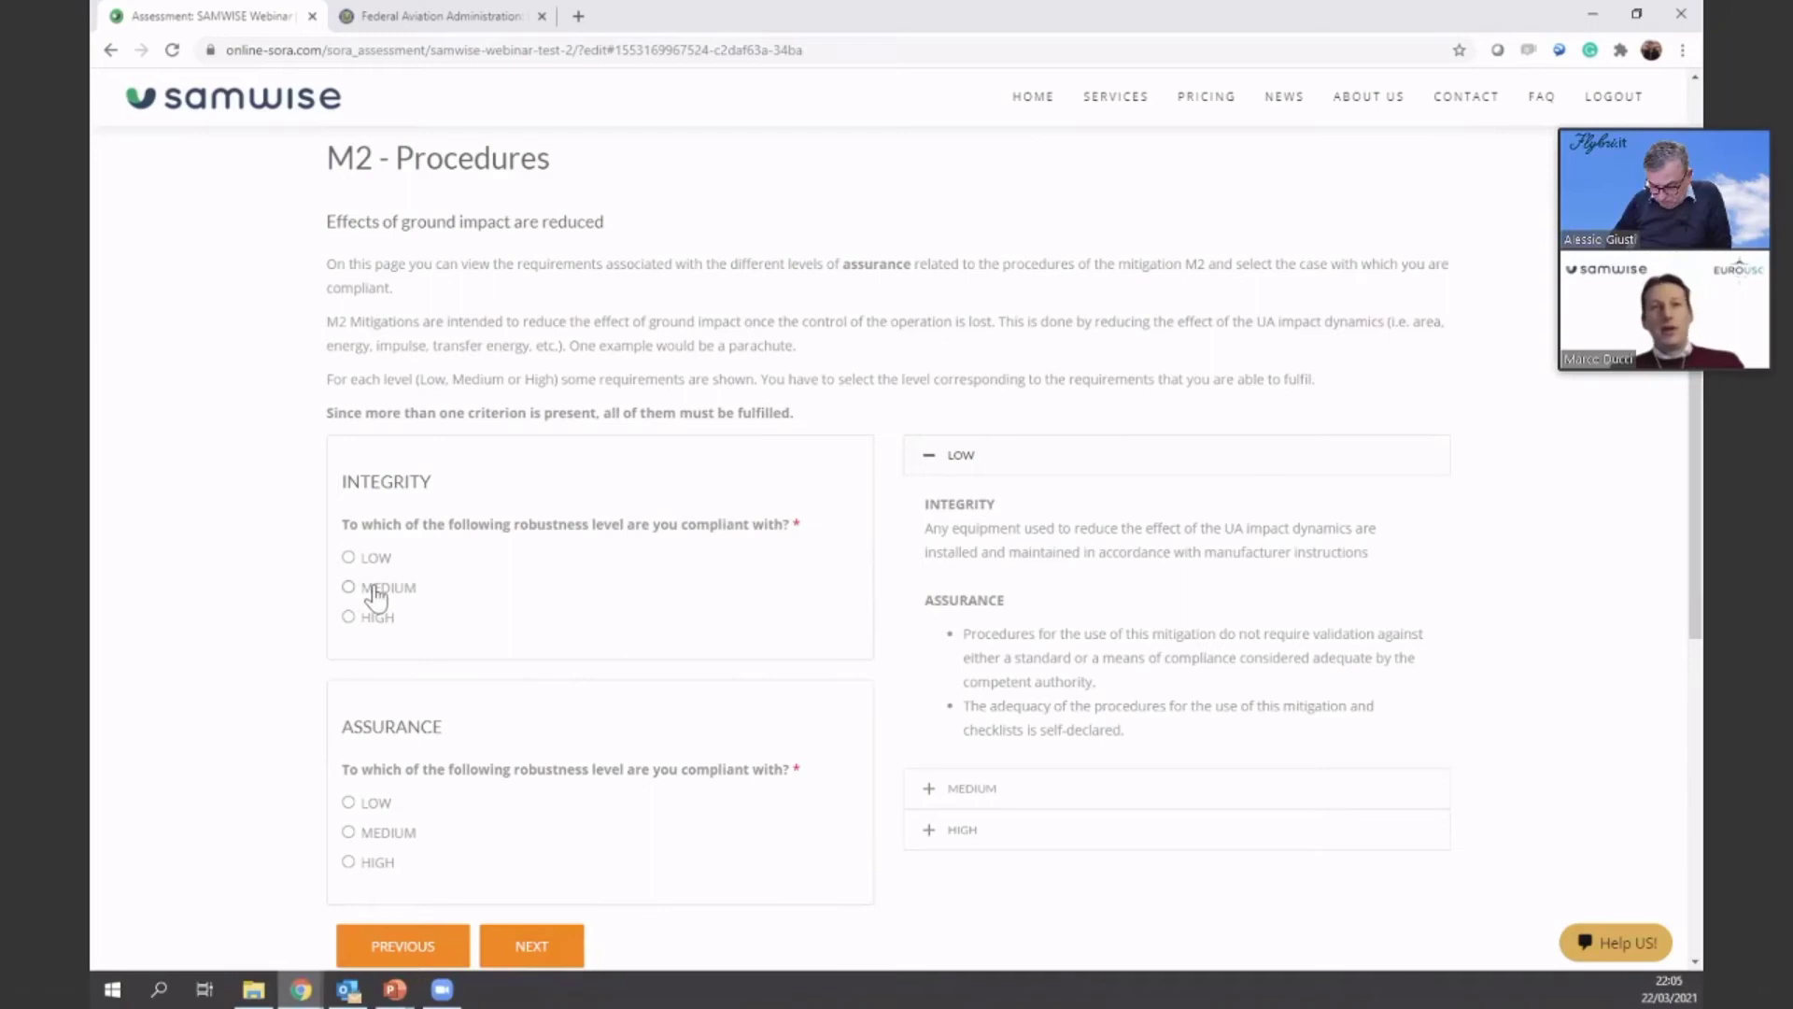
Set both integrity and assurance to Medium for M2 Procedures
left_click(376, 590)
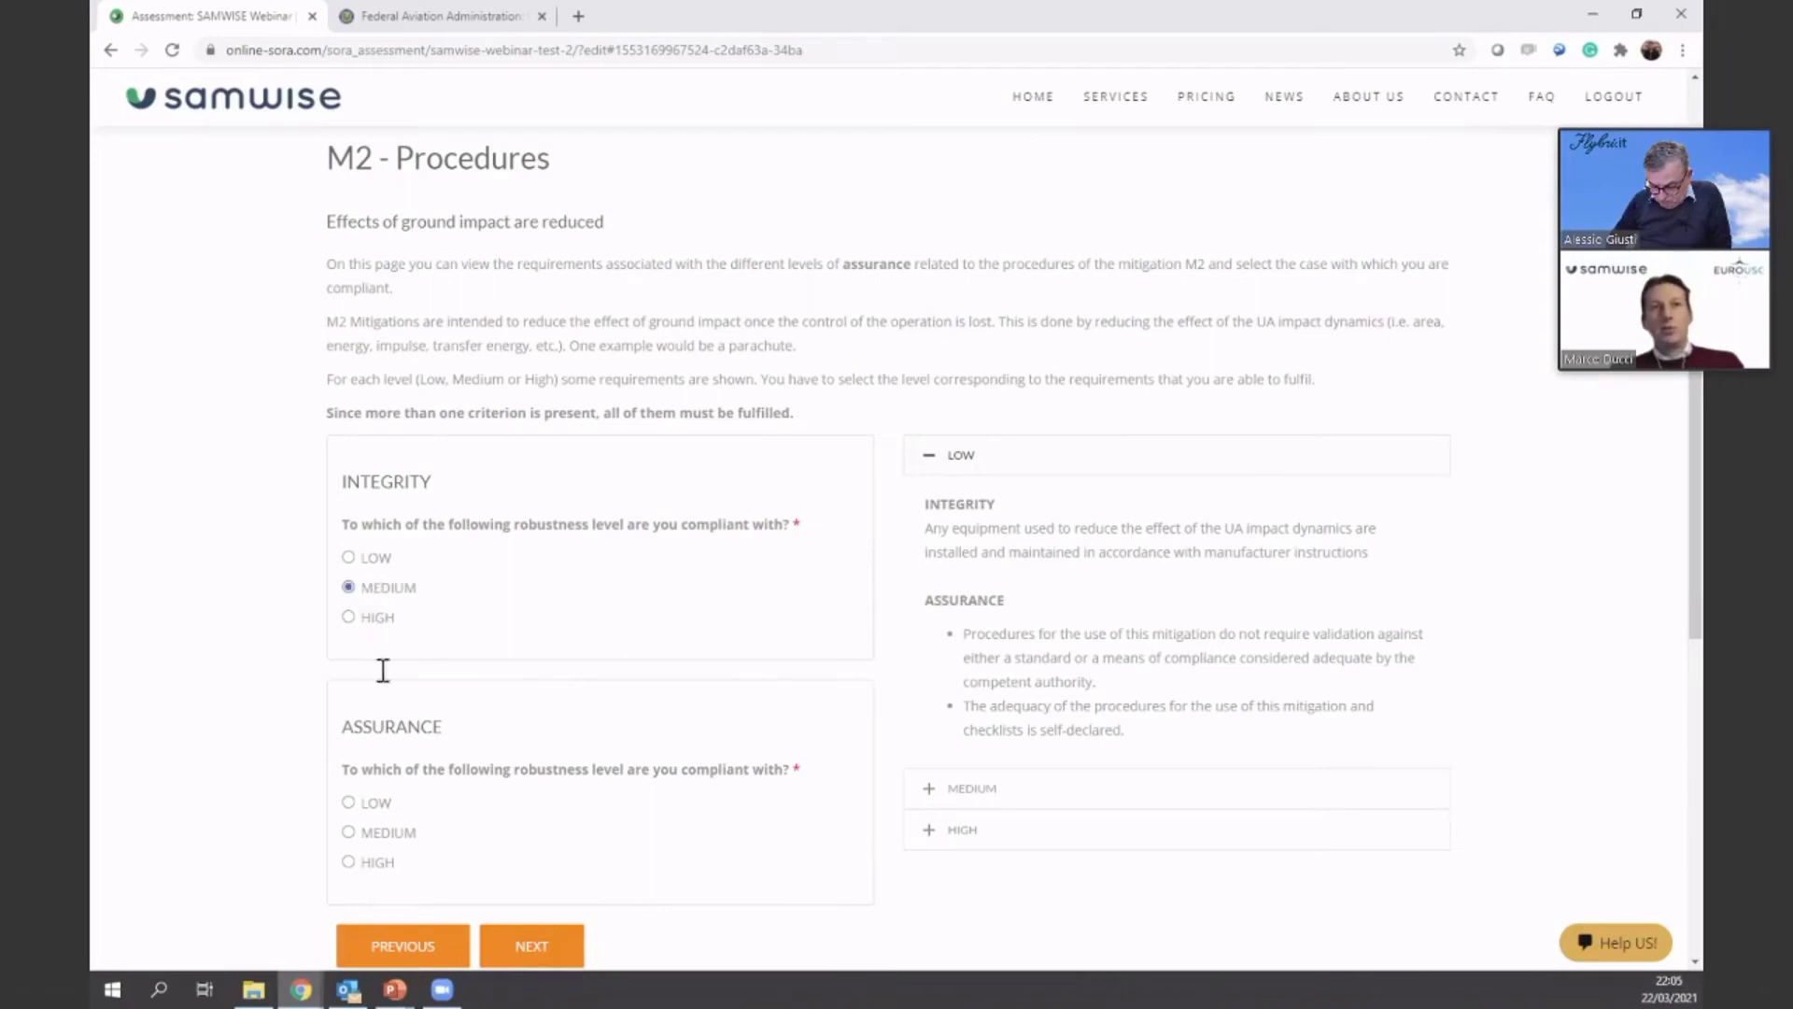
left_click(388, 832)
scroll(563, 827, "down", 2)
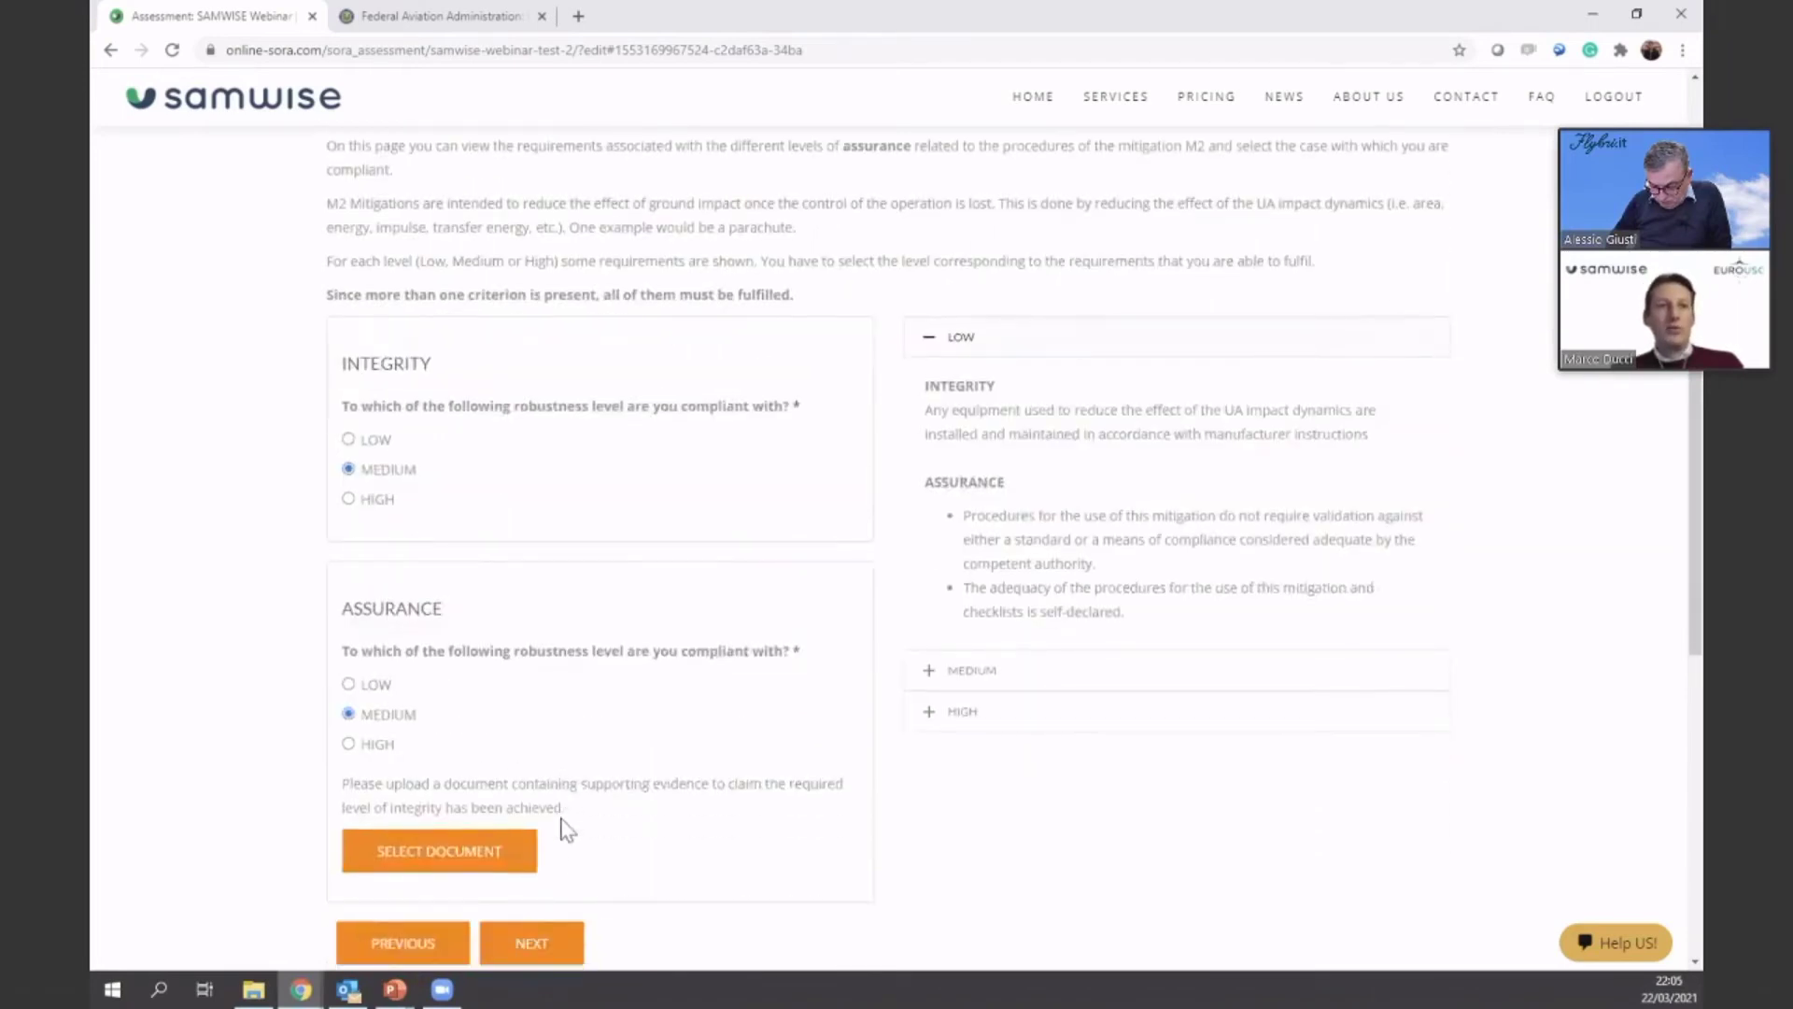
Attach the already uploaded Operations Manual.pdf as supporting evidence for M2 Procedures and submit the page
left_click(445, 781)
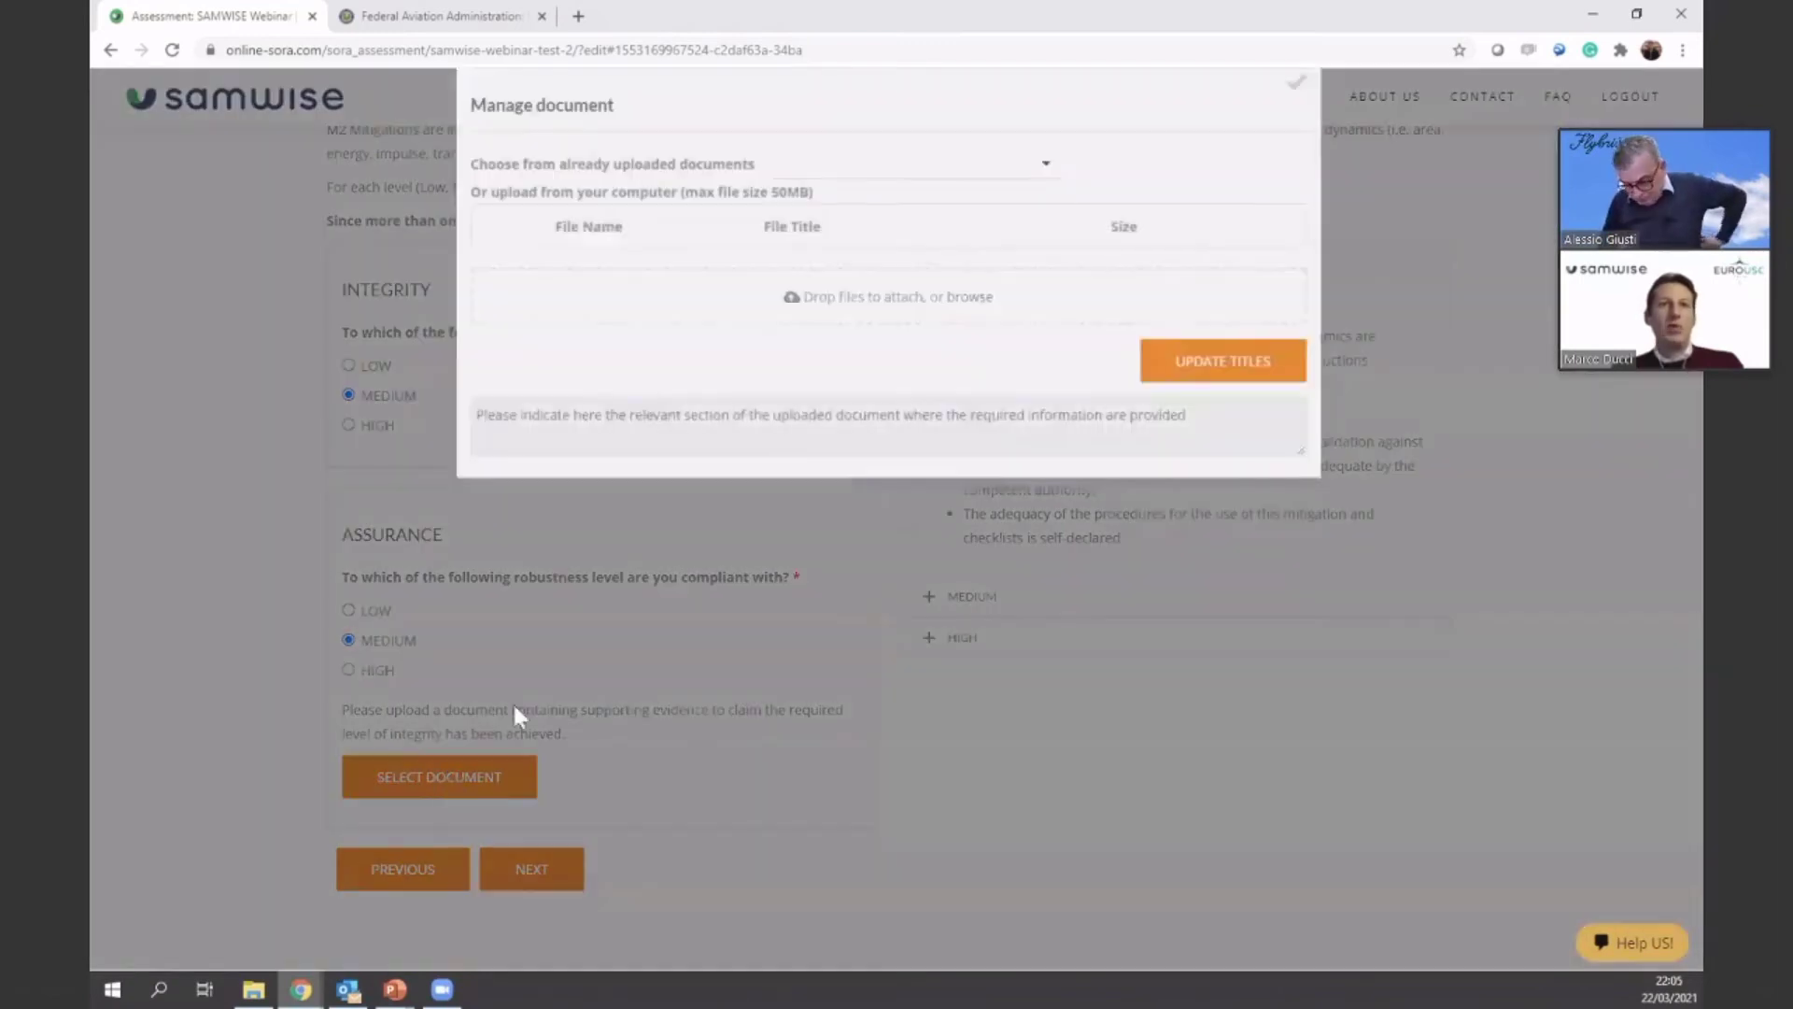
left_click(913, 225)
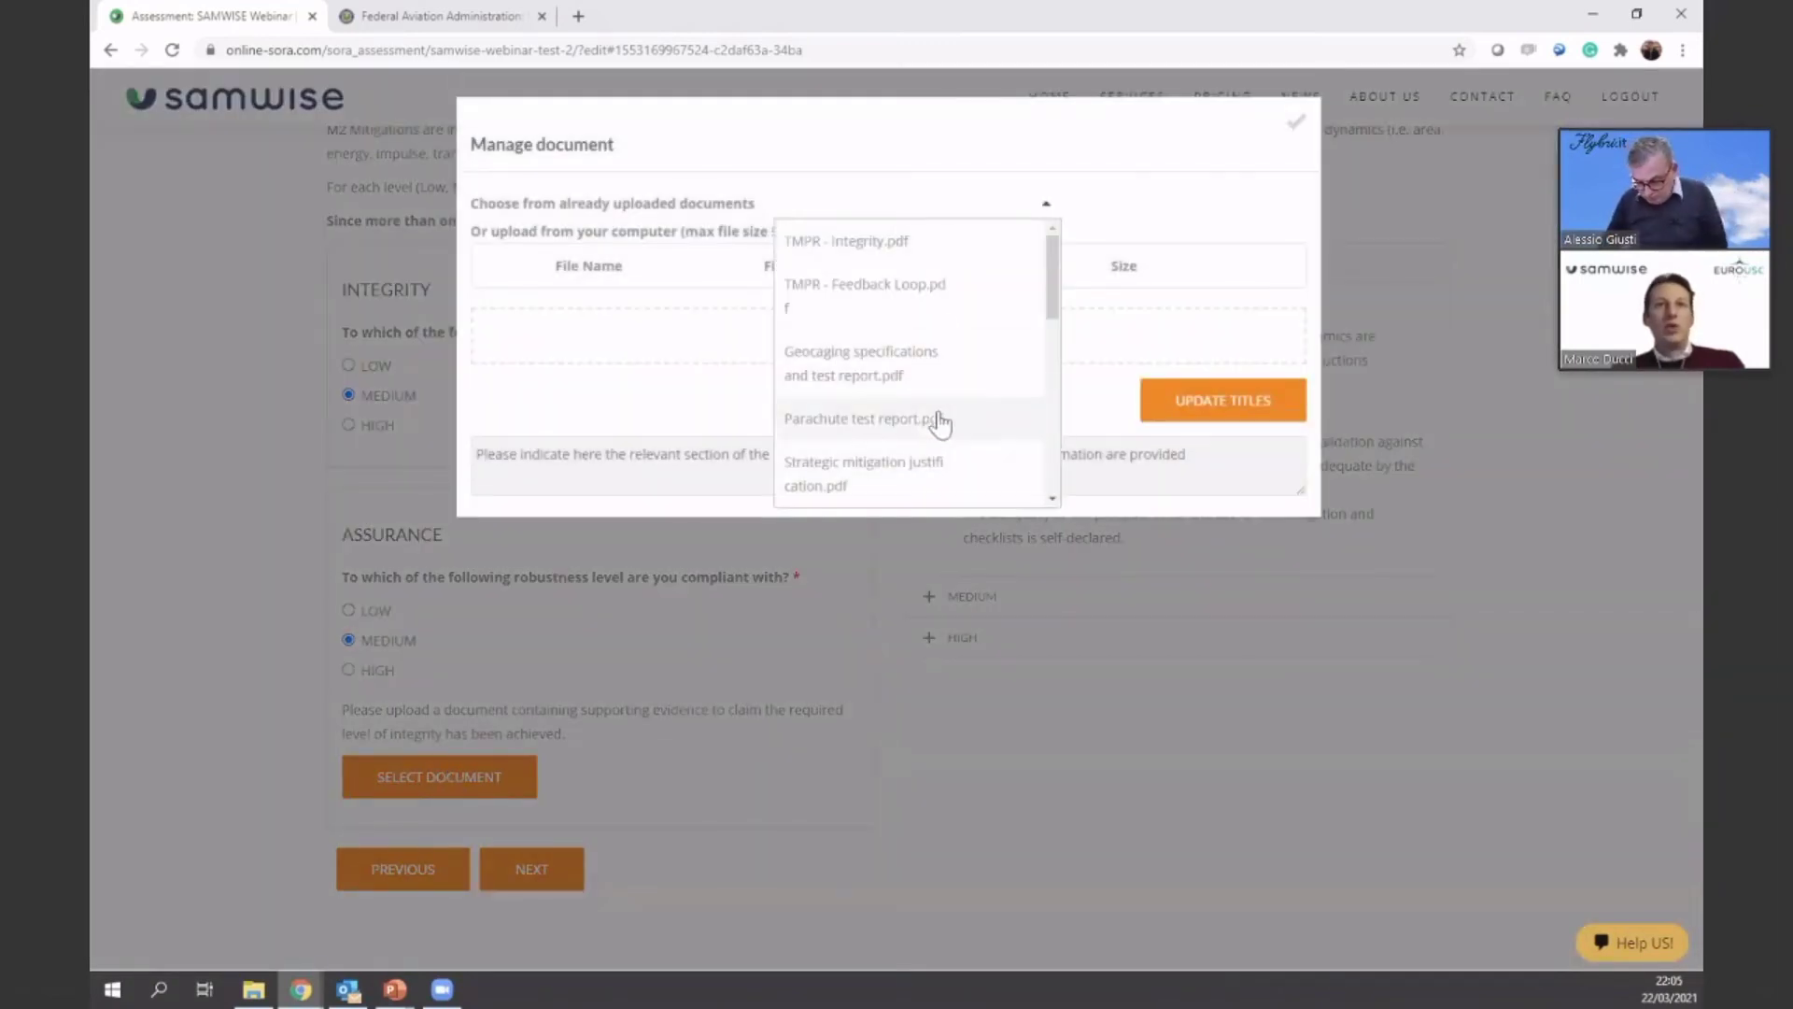
scroll(937, 422, "down", 3)
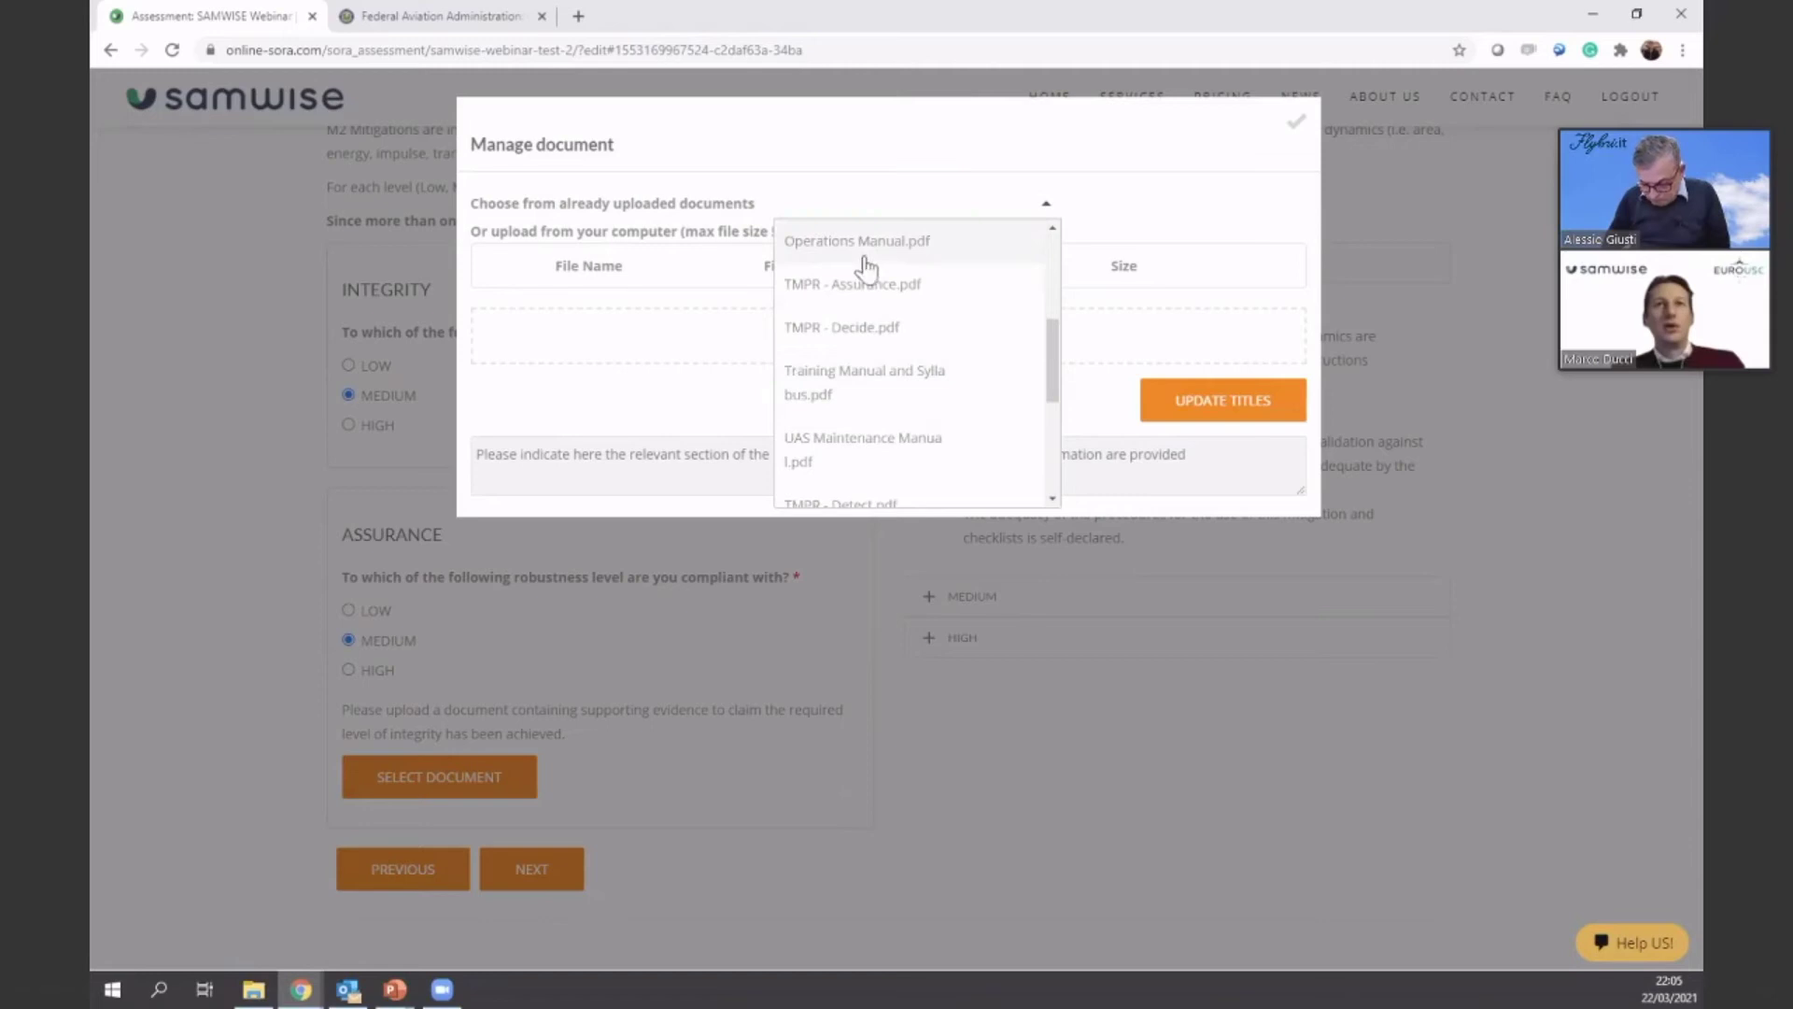
left_click(860, 260)
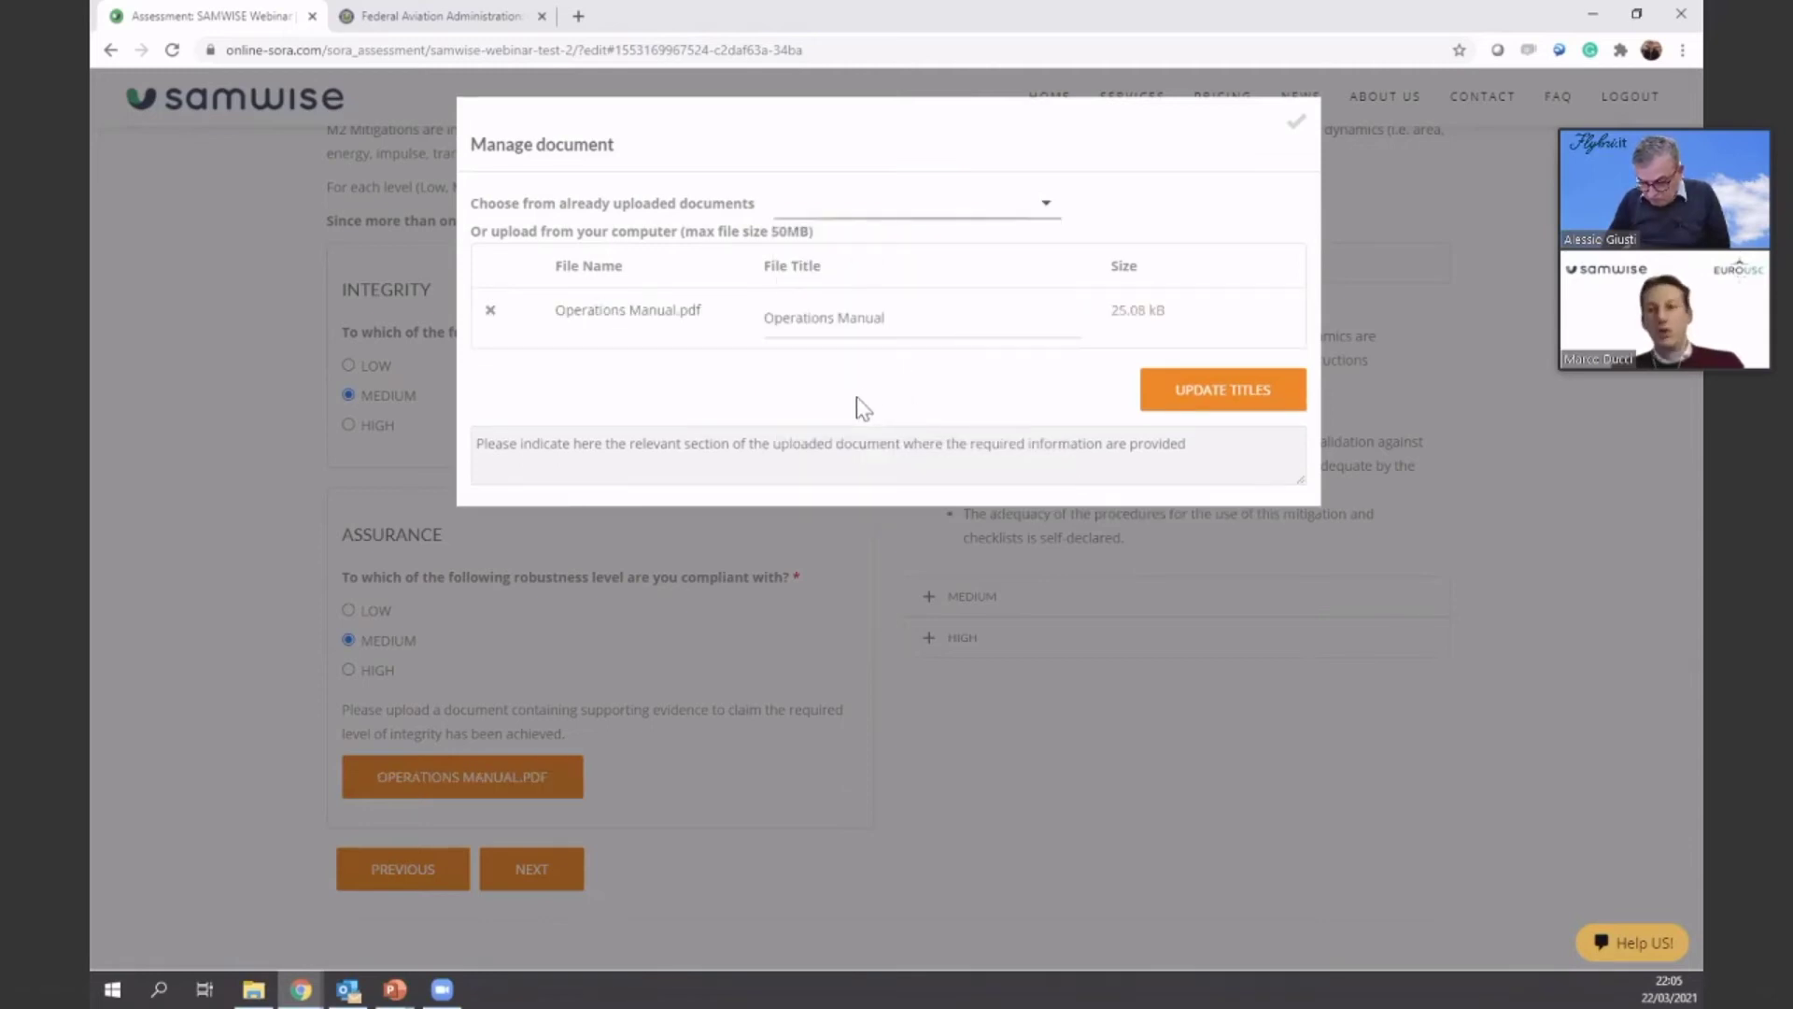
left_click(1294, 124)
left_click(529, 869)
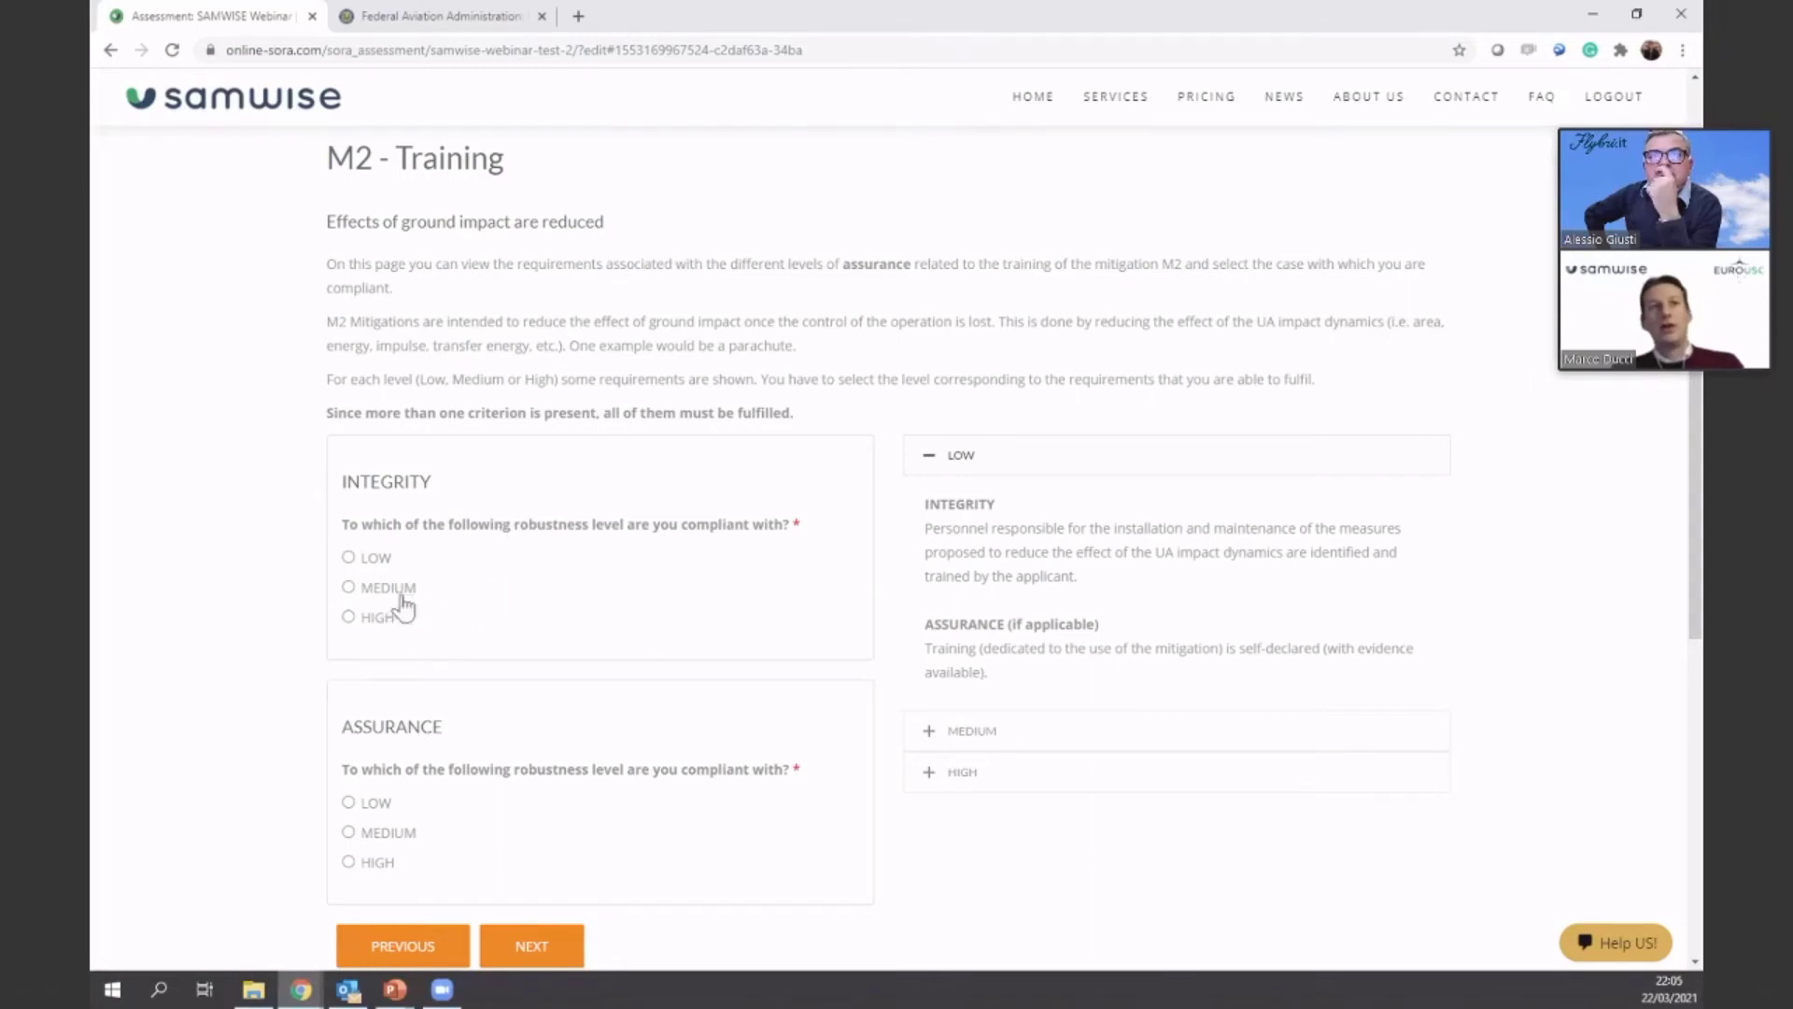
Declare Medium integrity and assurance for M2 Training, with the already uploaded Training Manual and Syllabus.pdf as supporting evidence, and submit the page
left_click(368, 834)
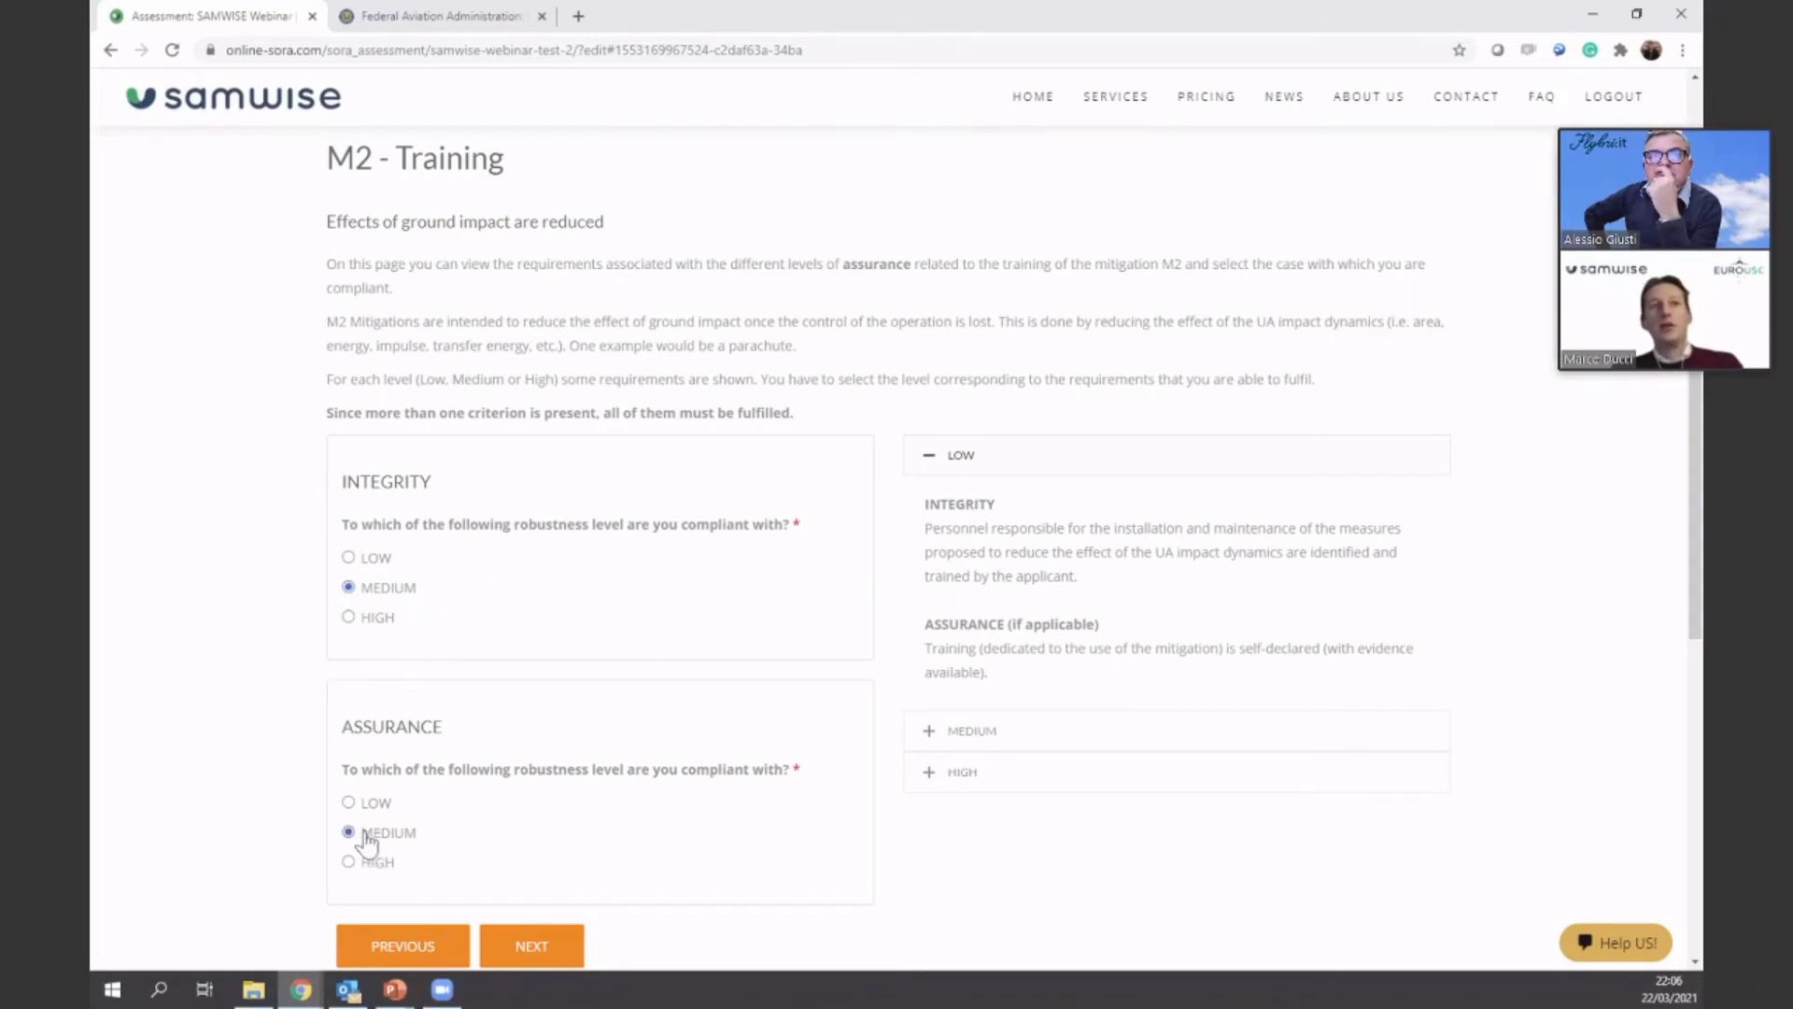
scroll(691, 789, "down", 2)
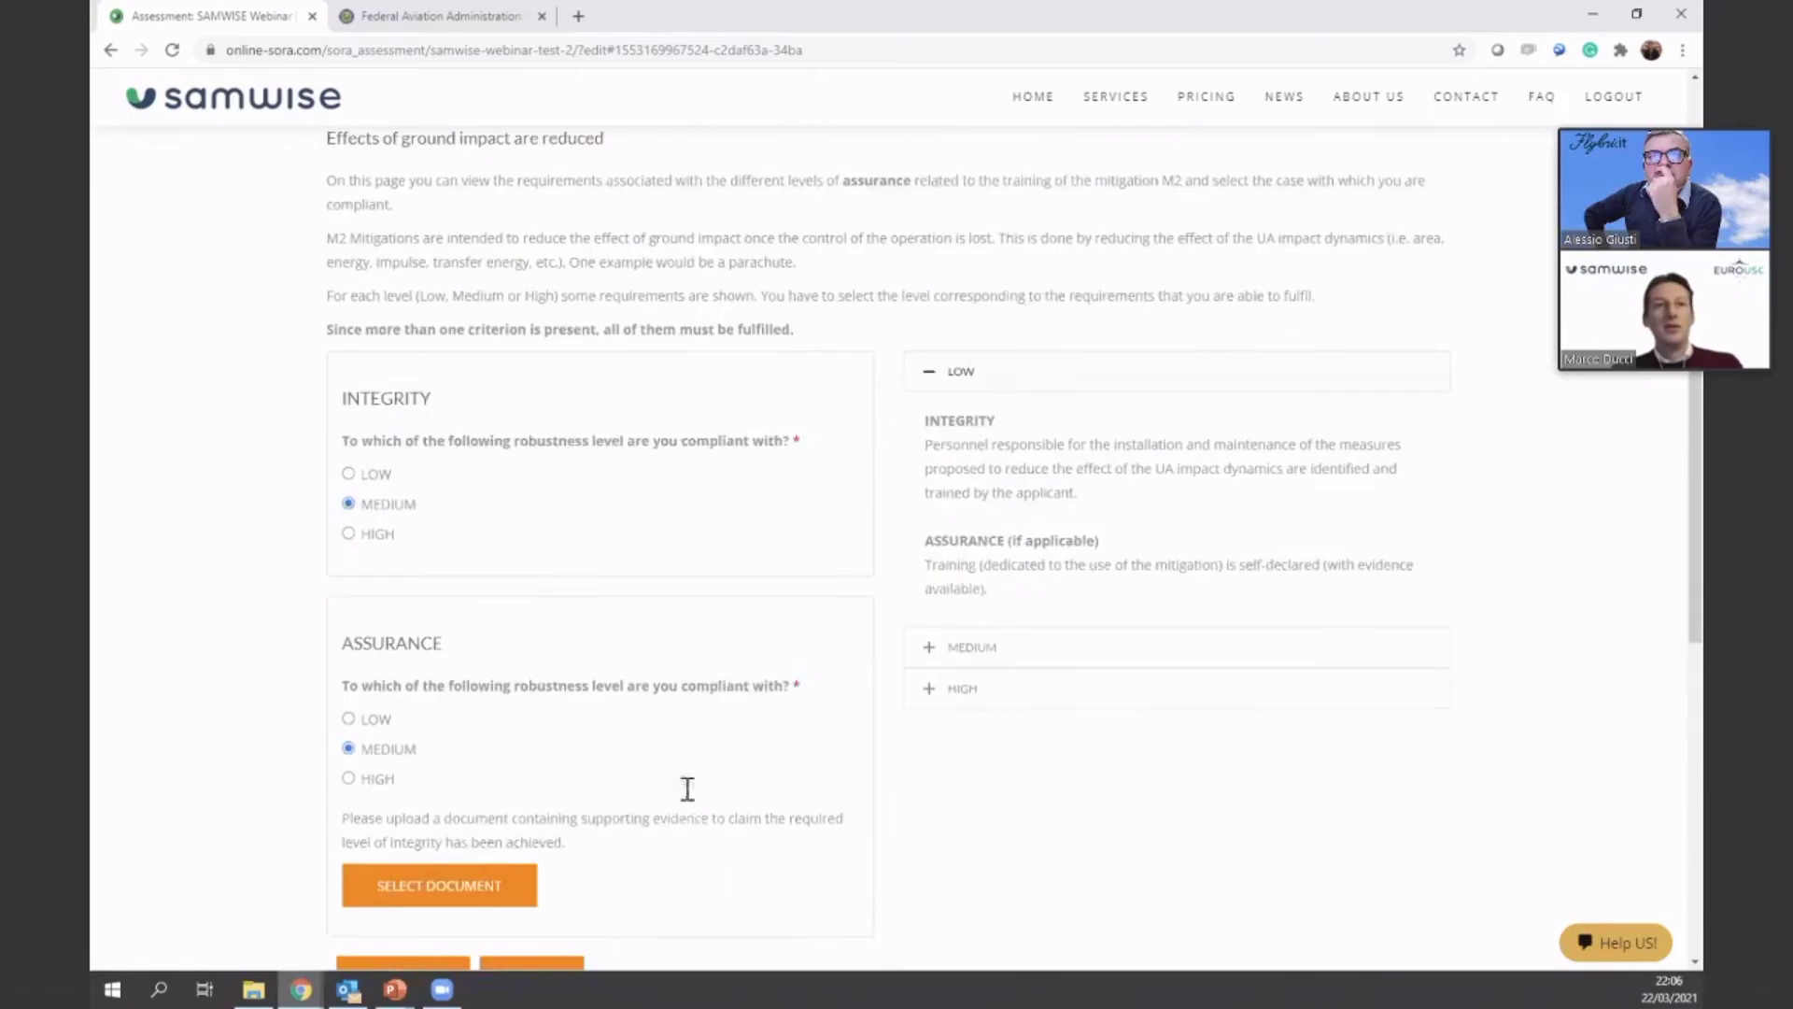
left_click(478, 785)
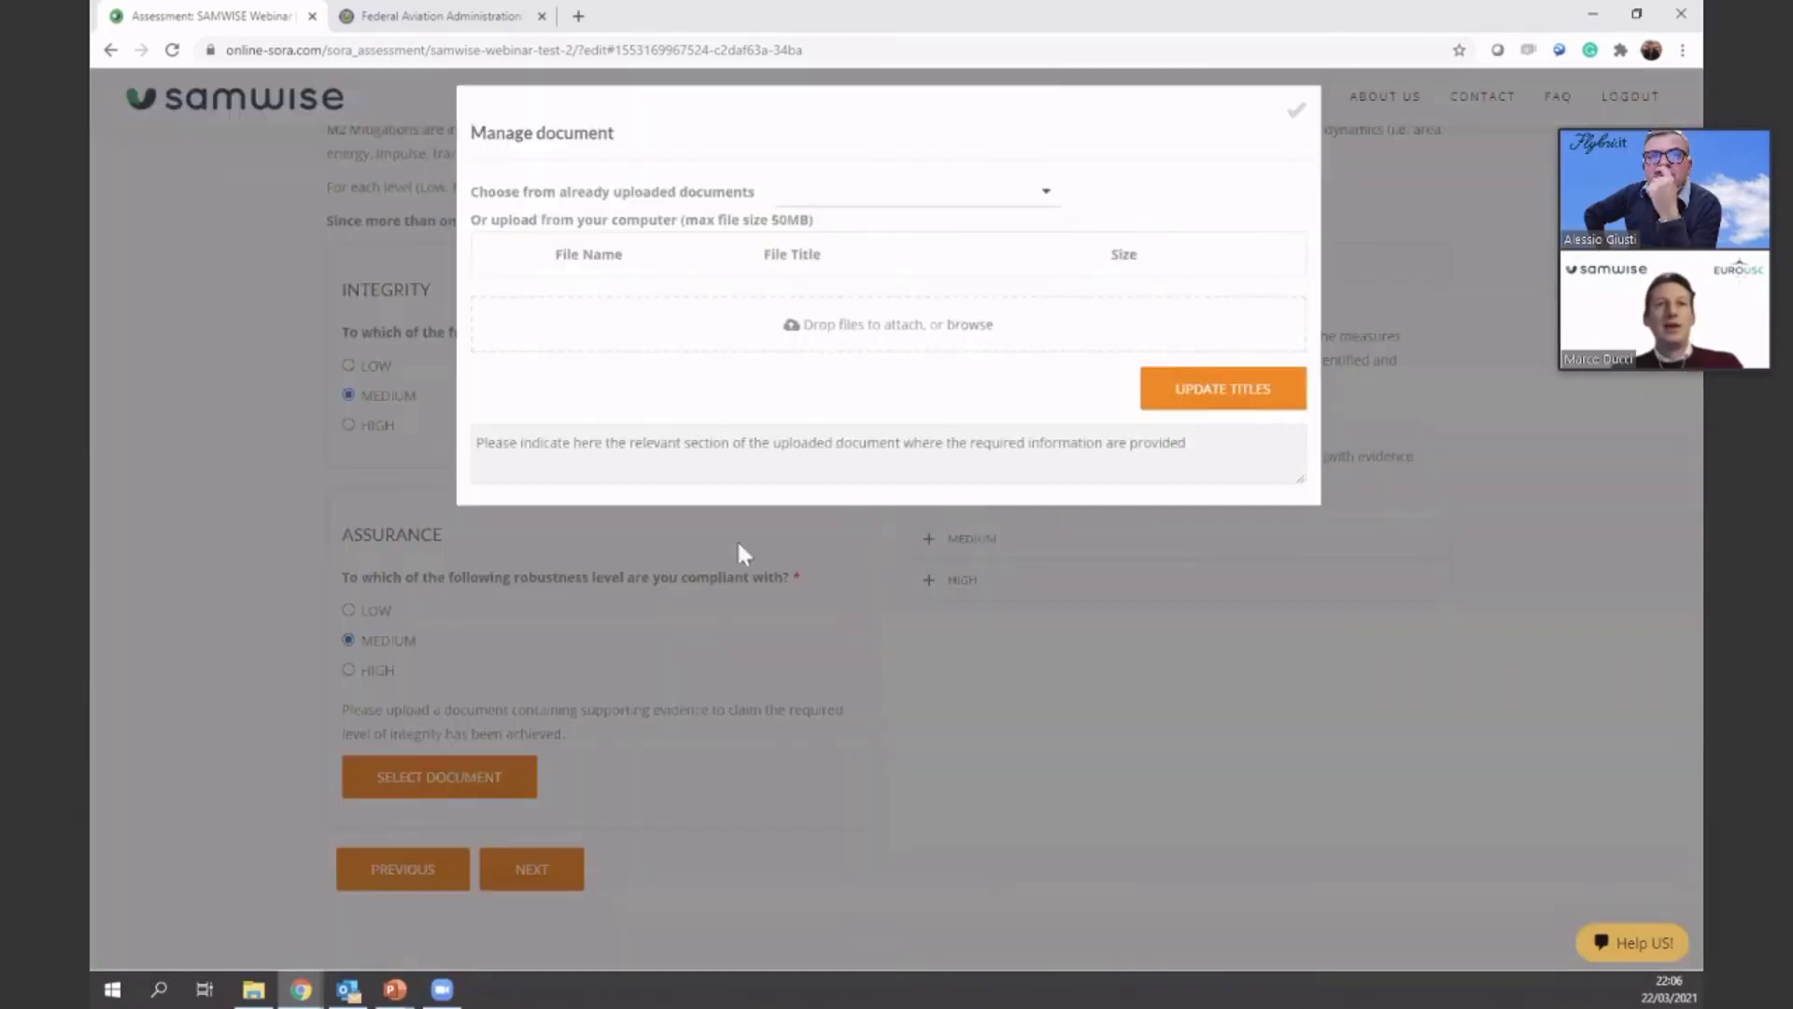
left_click(967, 210)
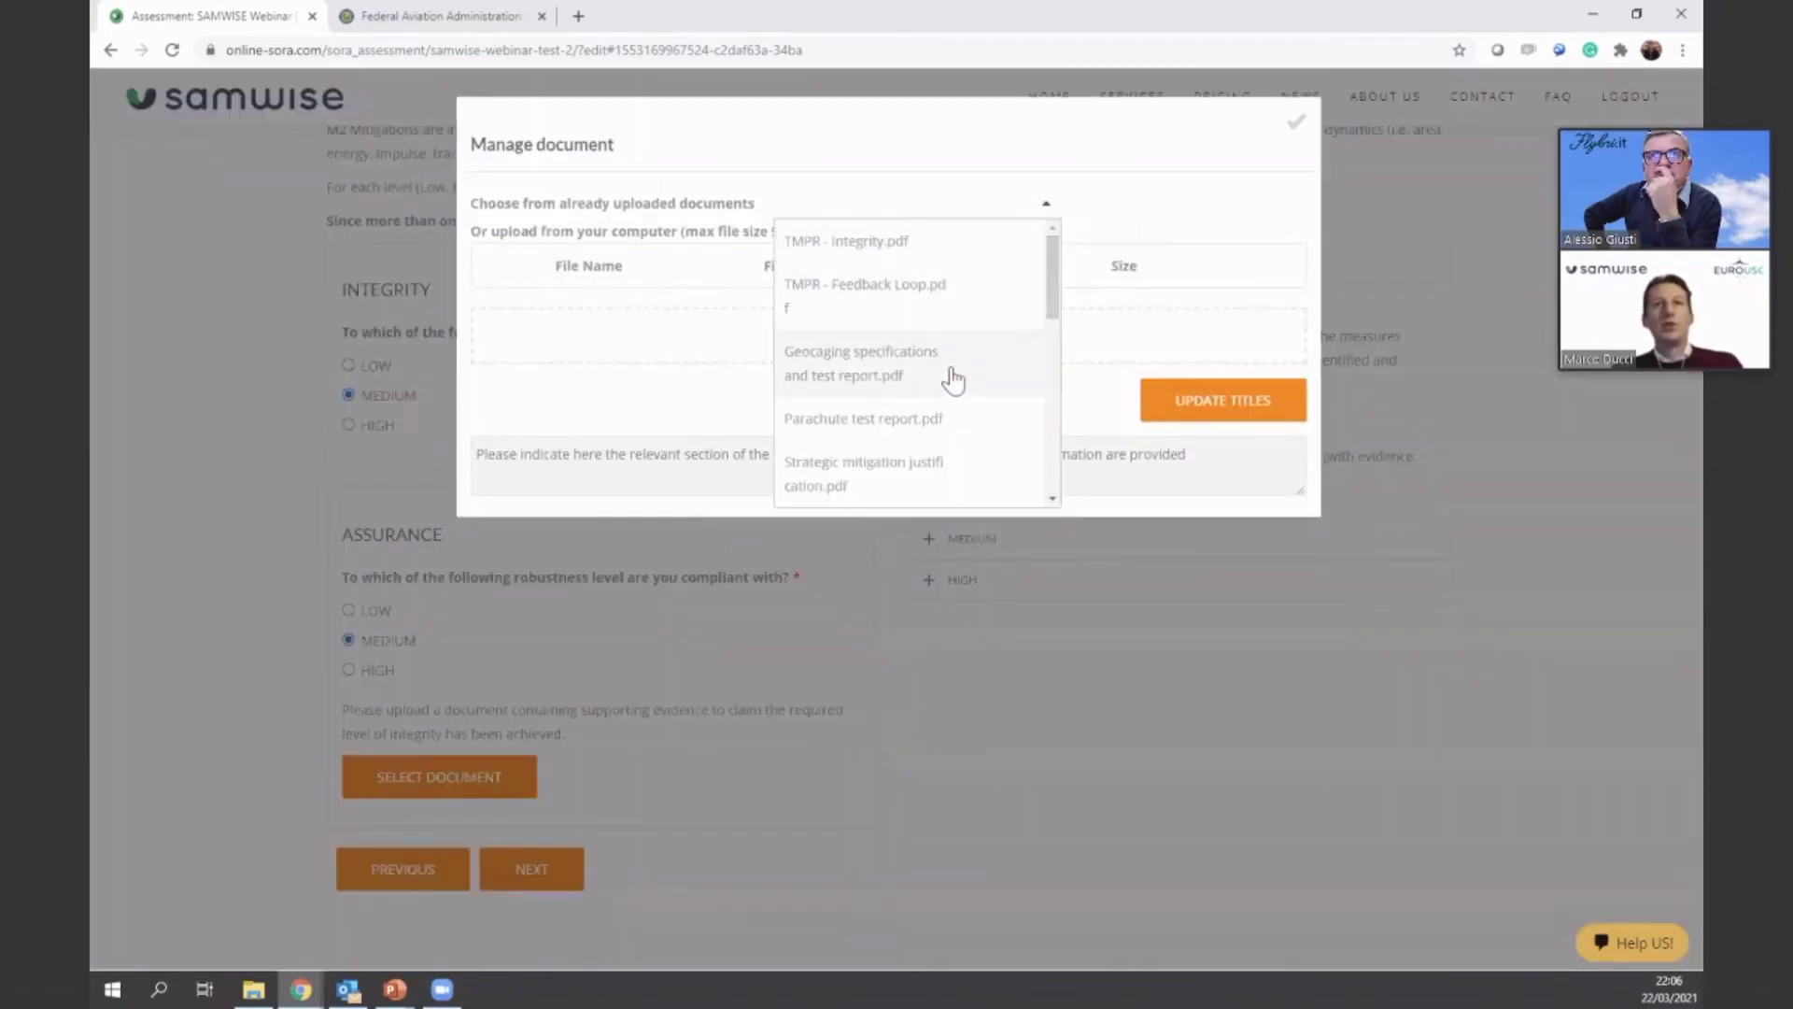
scroll(954, 383, "down", 3)
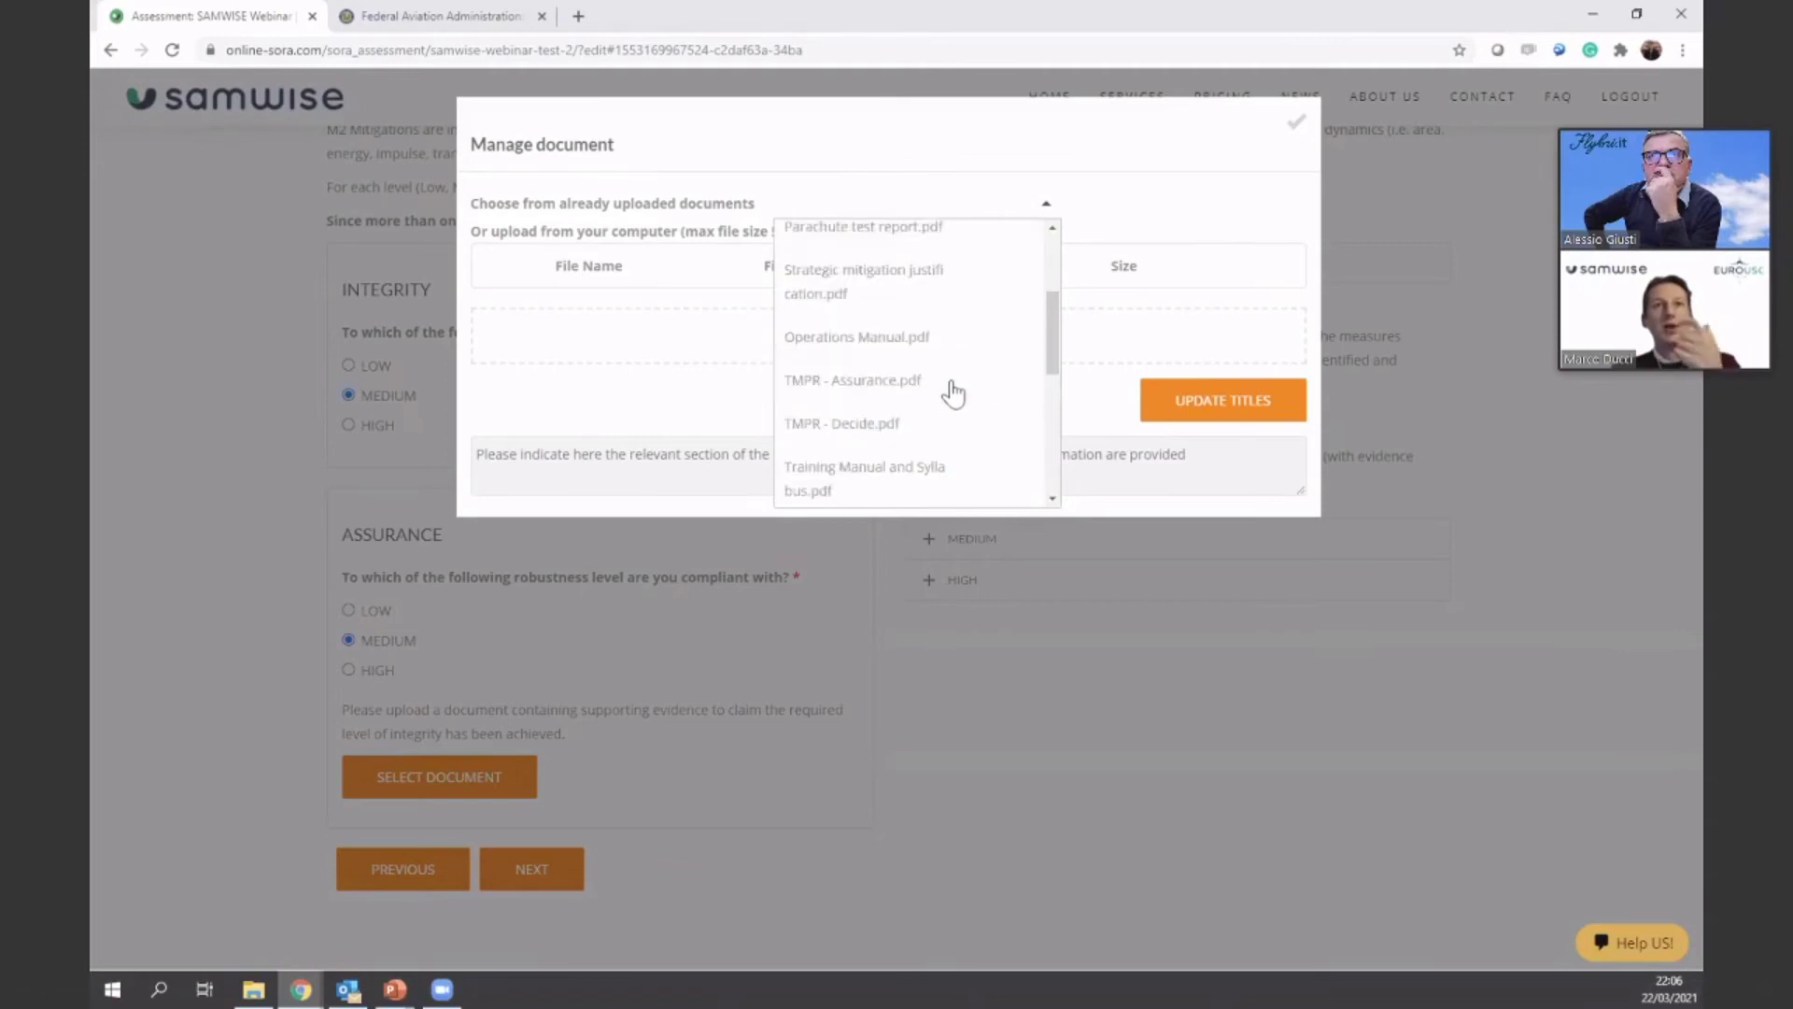
left_click(824, 389)
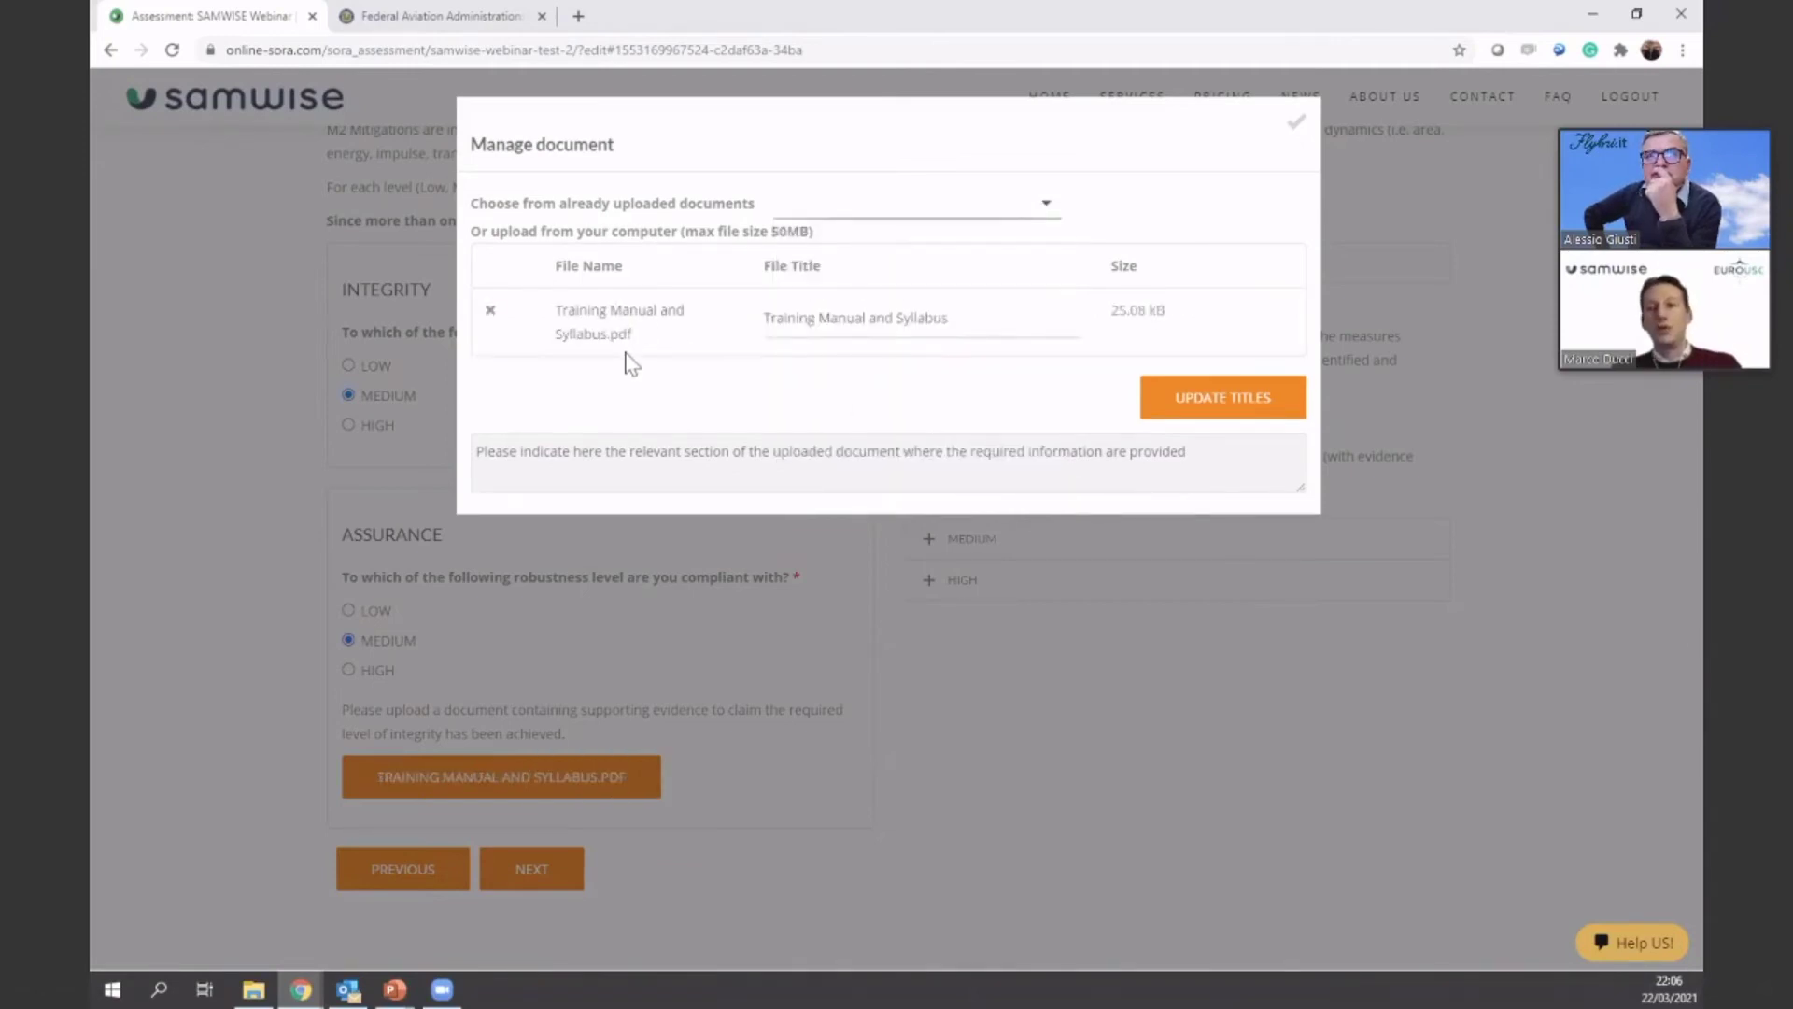
left_click(1298, 127)
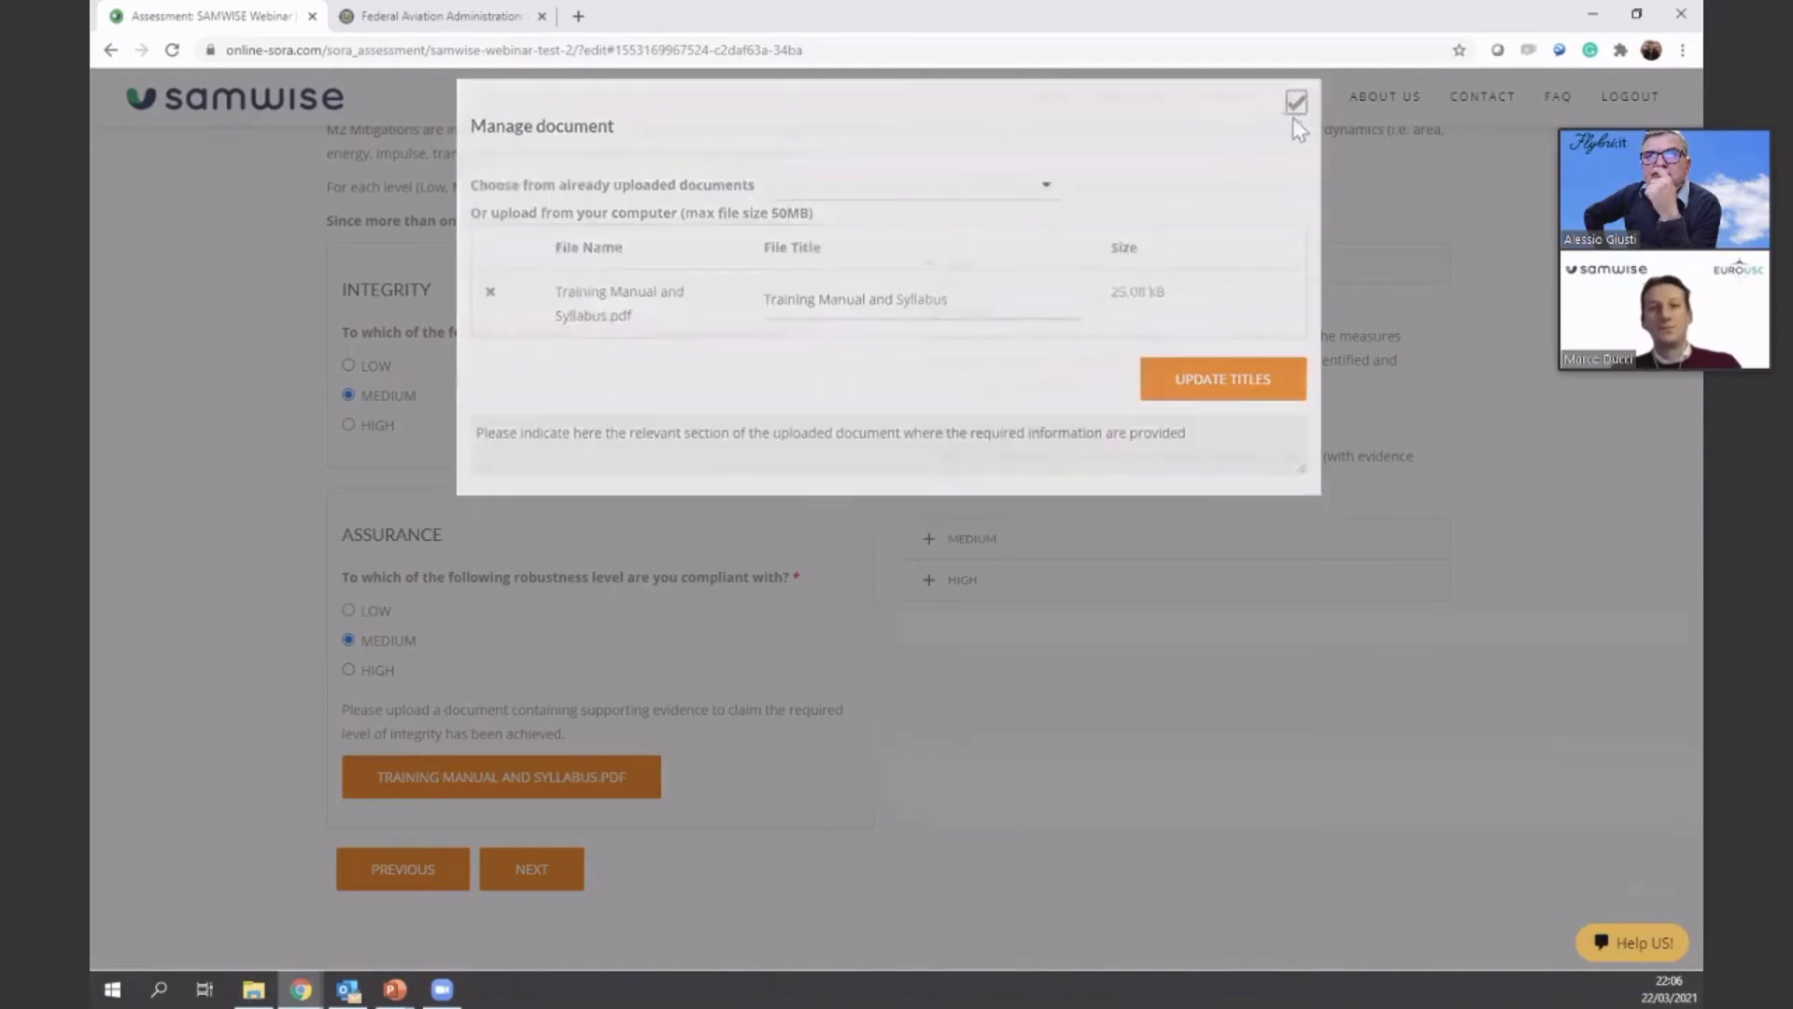
left_click(544, 873)
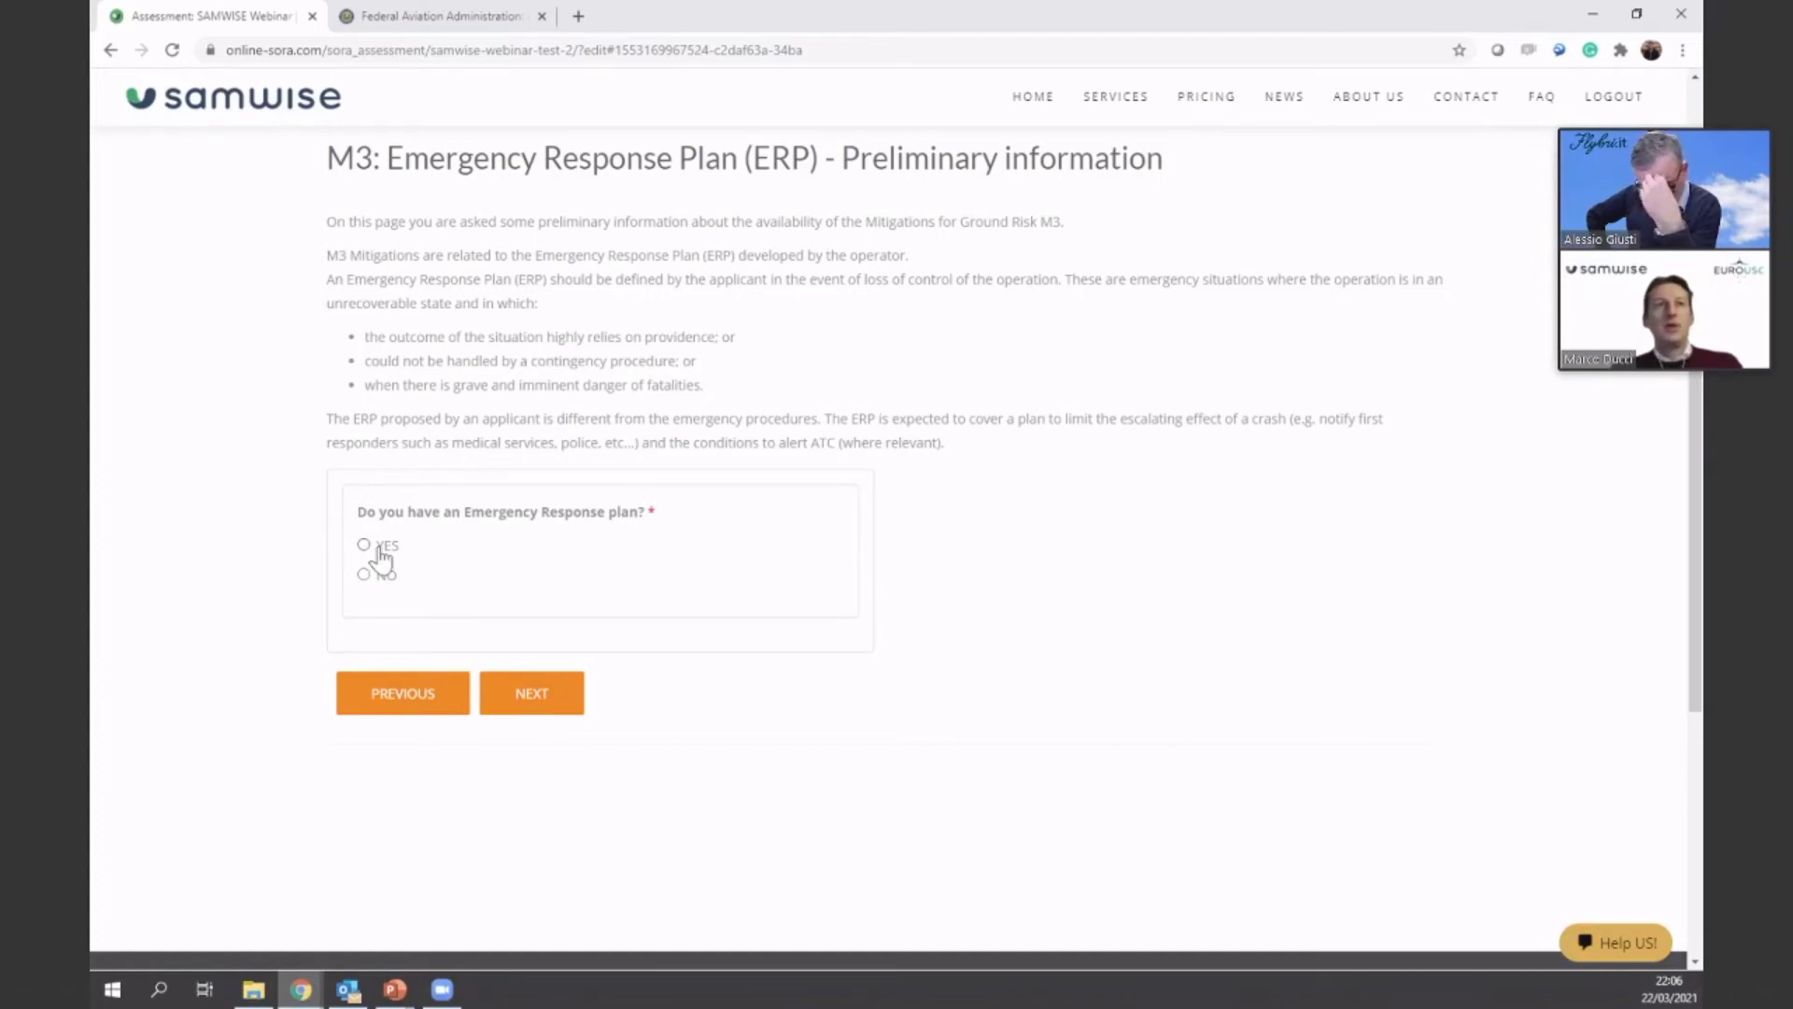
Declare that an Emergency Response Plan is available for M3, and set M3 Procedures integrity and assurance to Medium
left_click(531, 696)
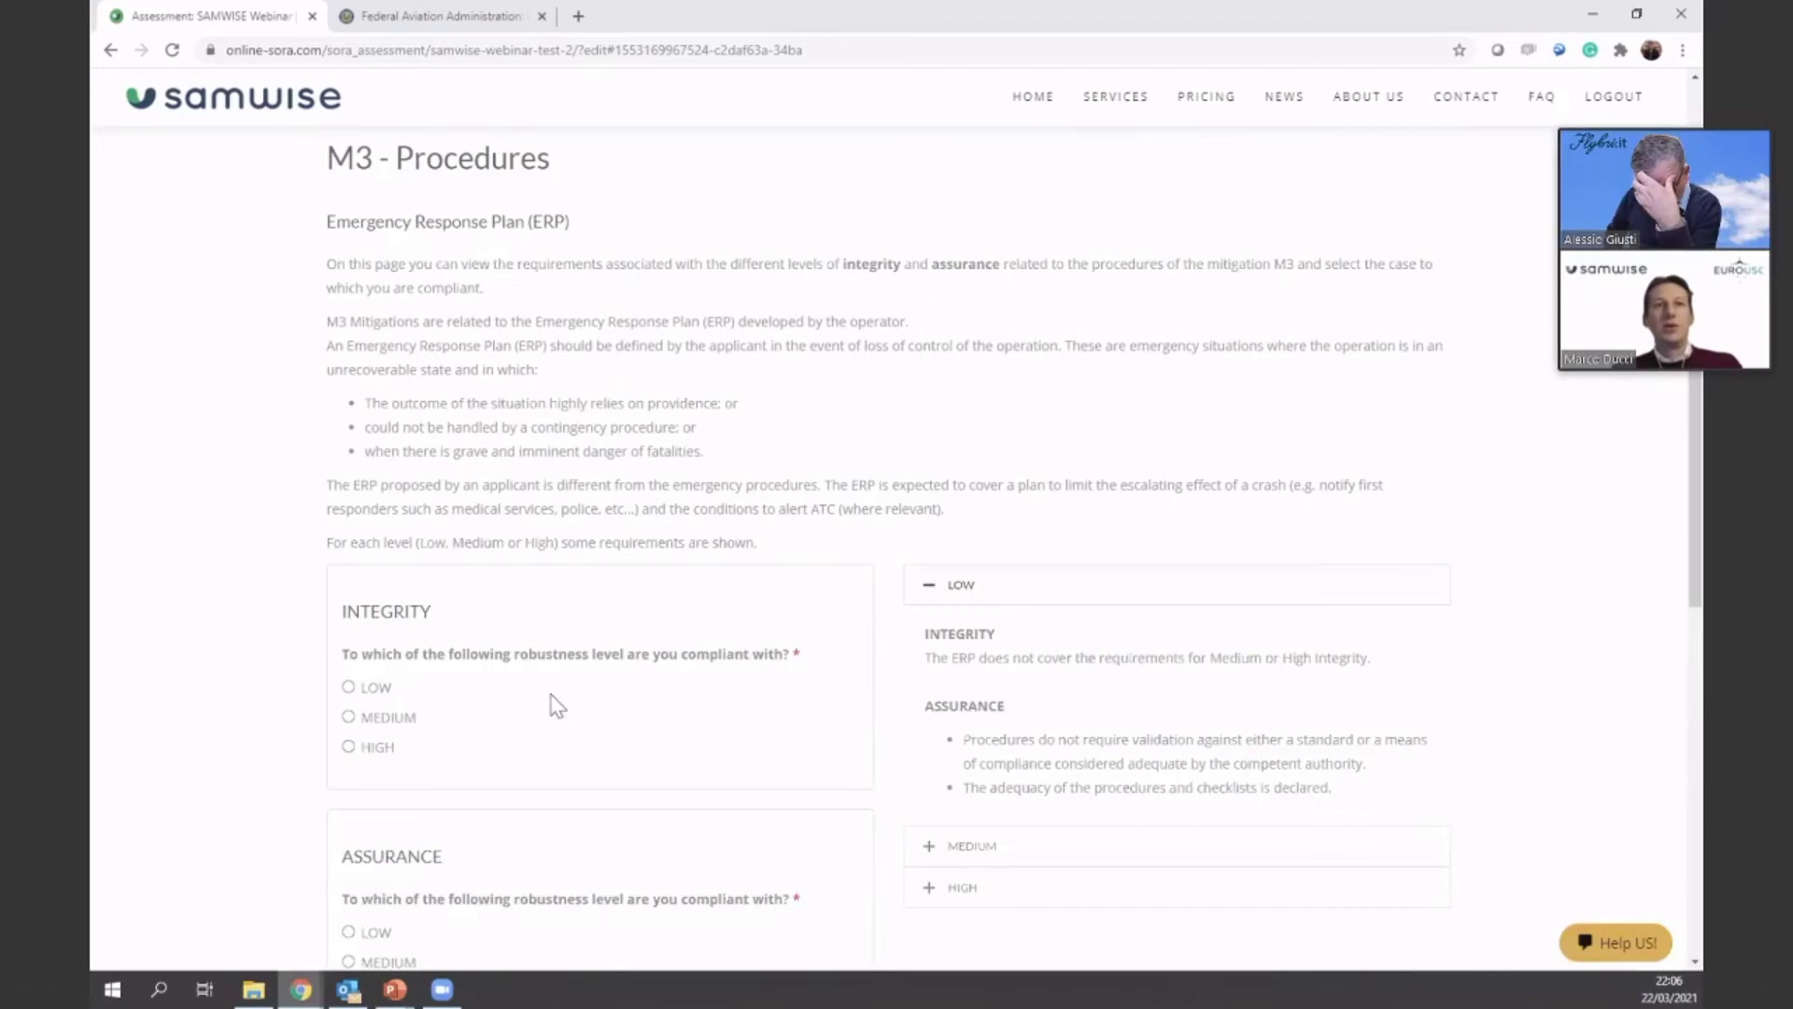
scroll(551, 701, "down", 2)
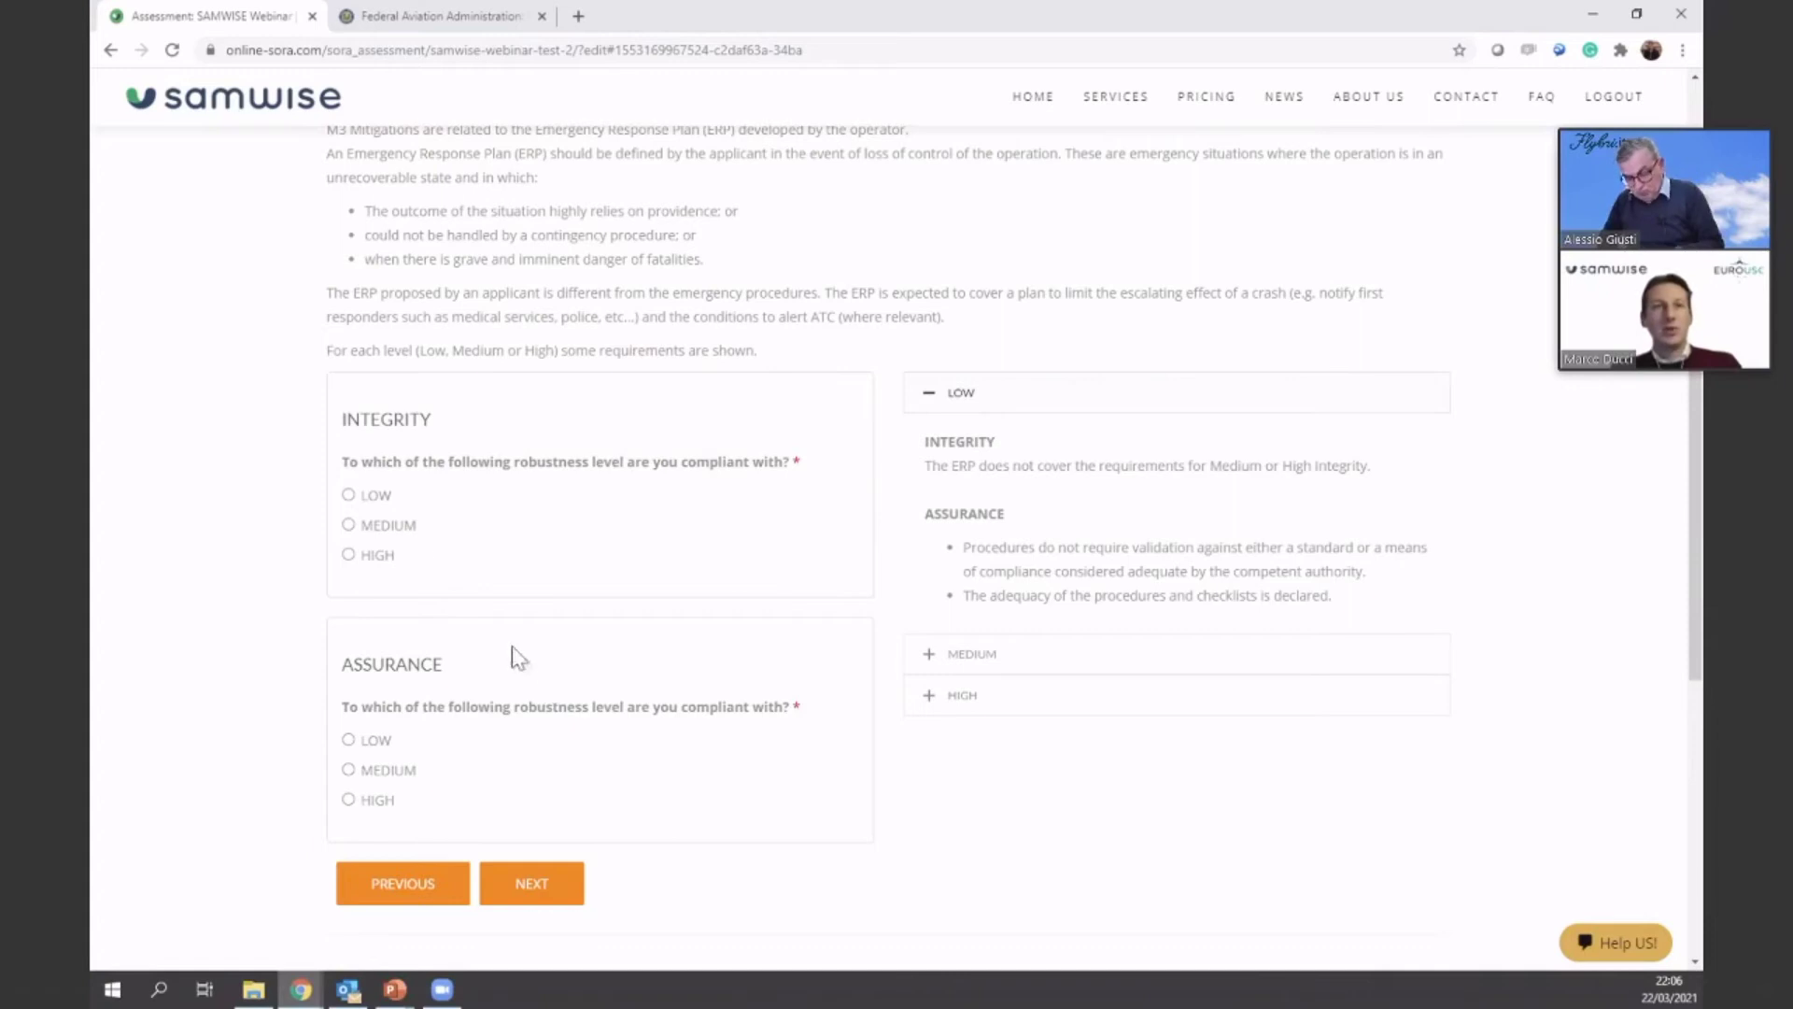
left_click(397, 530)
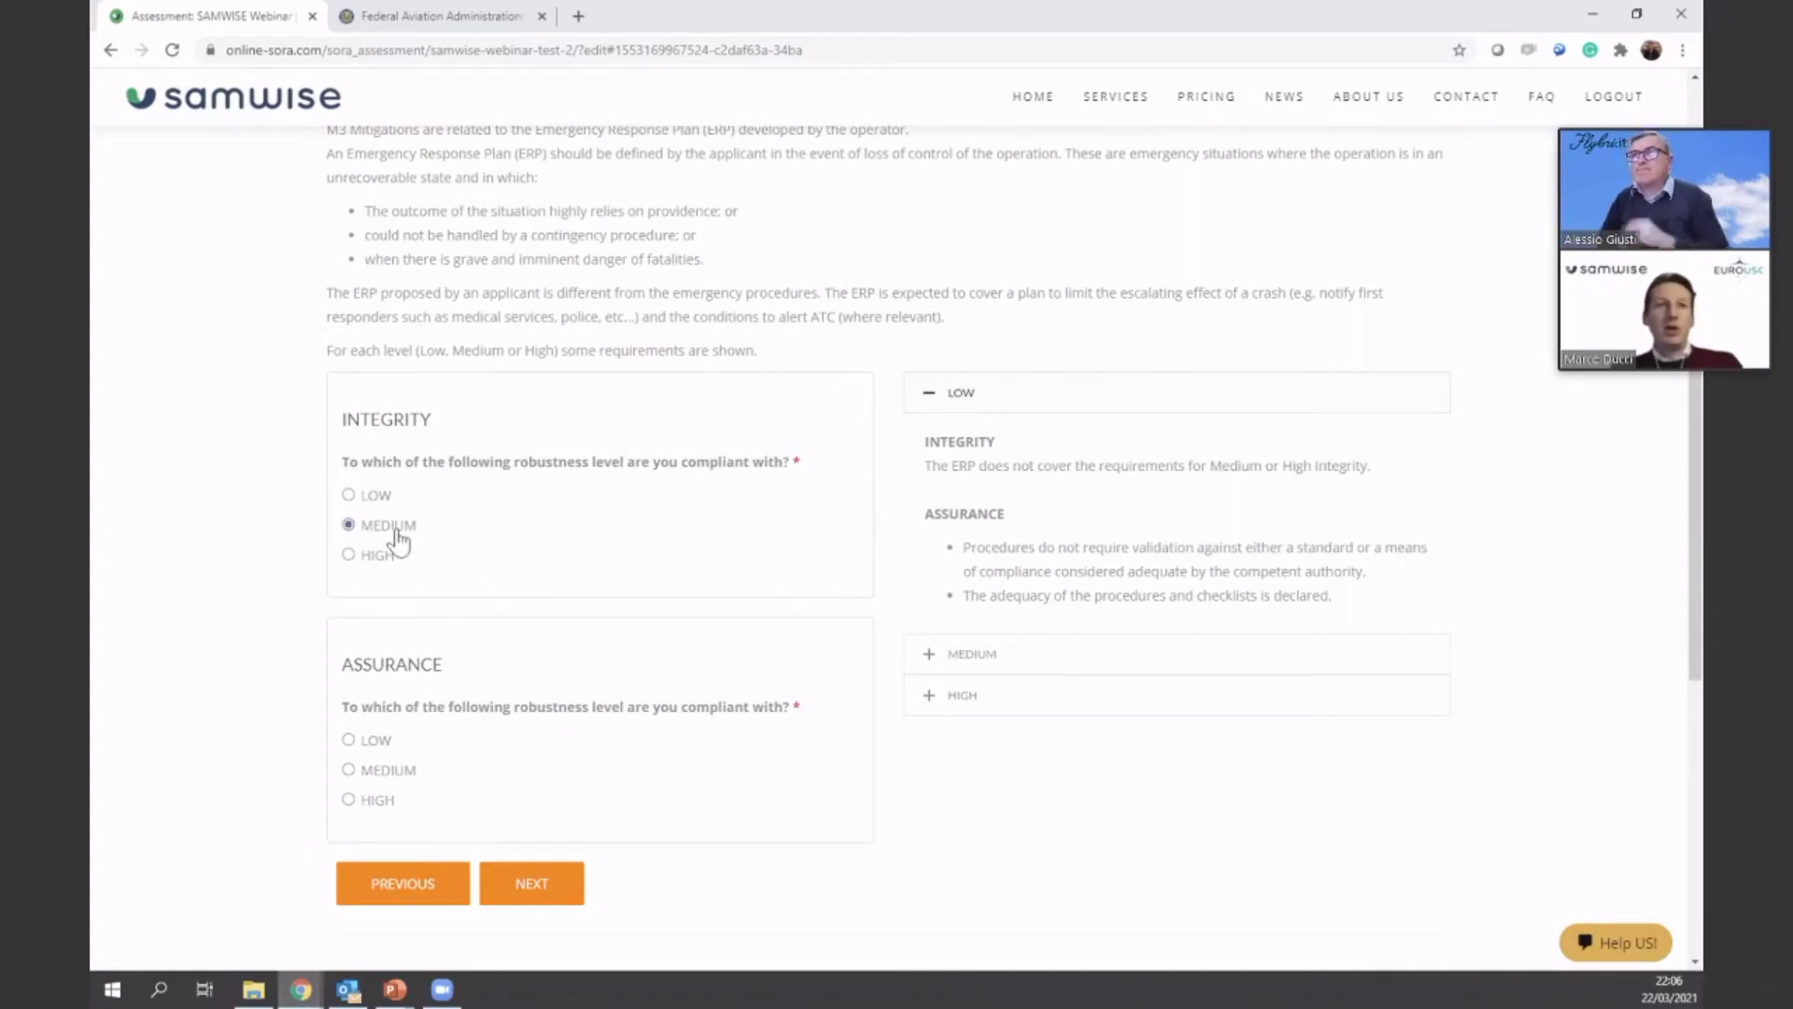
left_click(383, 772)
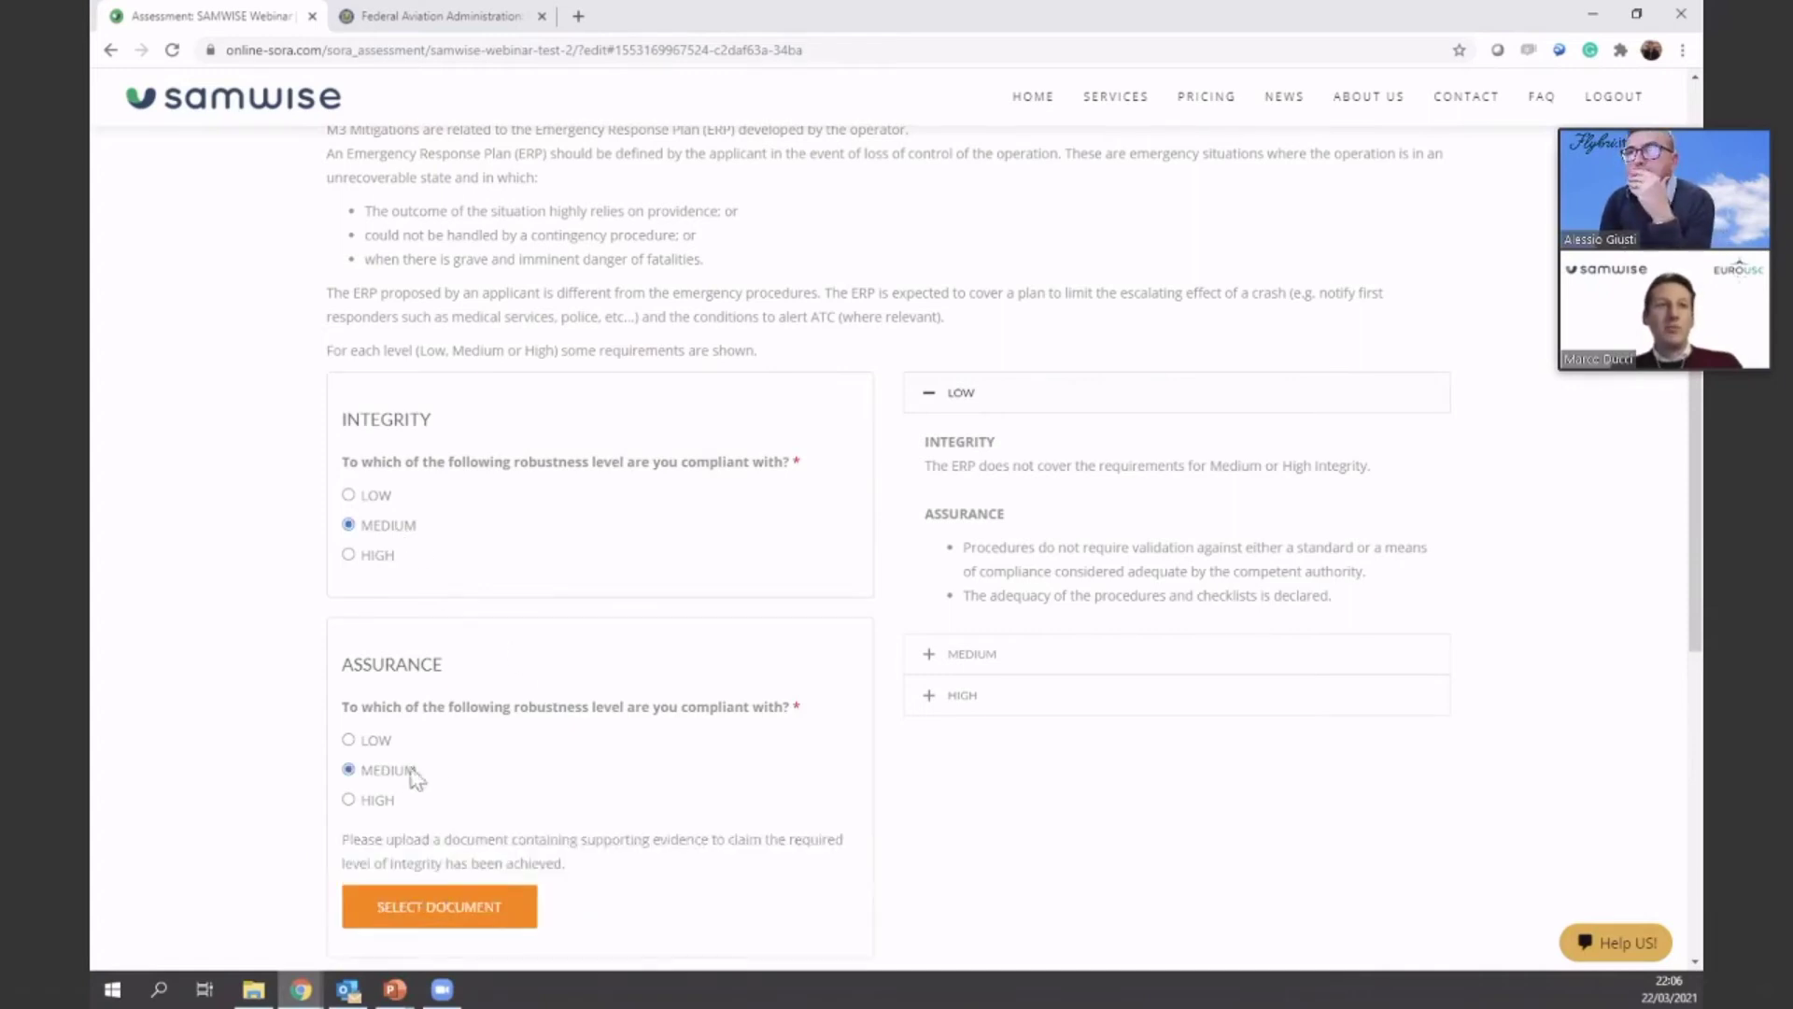
Attach the already uploaded Emeregency Response Plan.pdf as supporting evidence for M3 Procedures and submit the page
left_click(483, 911)
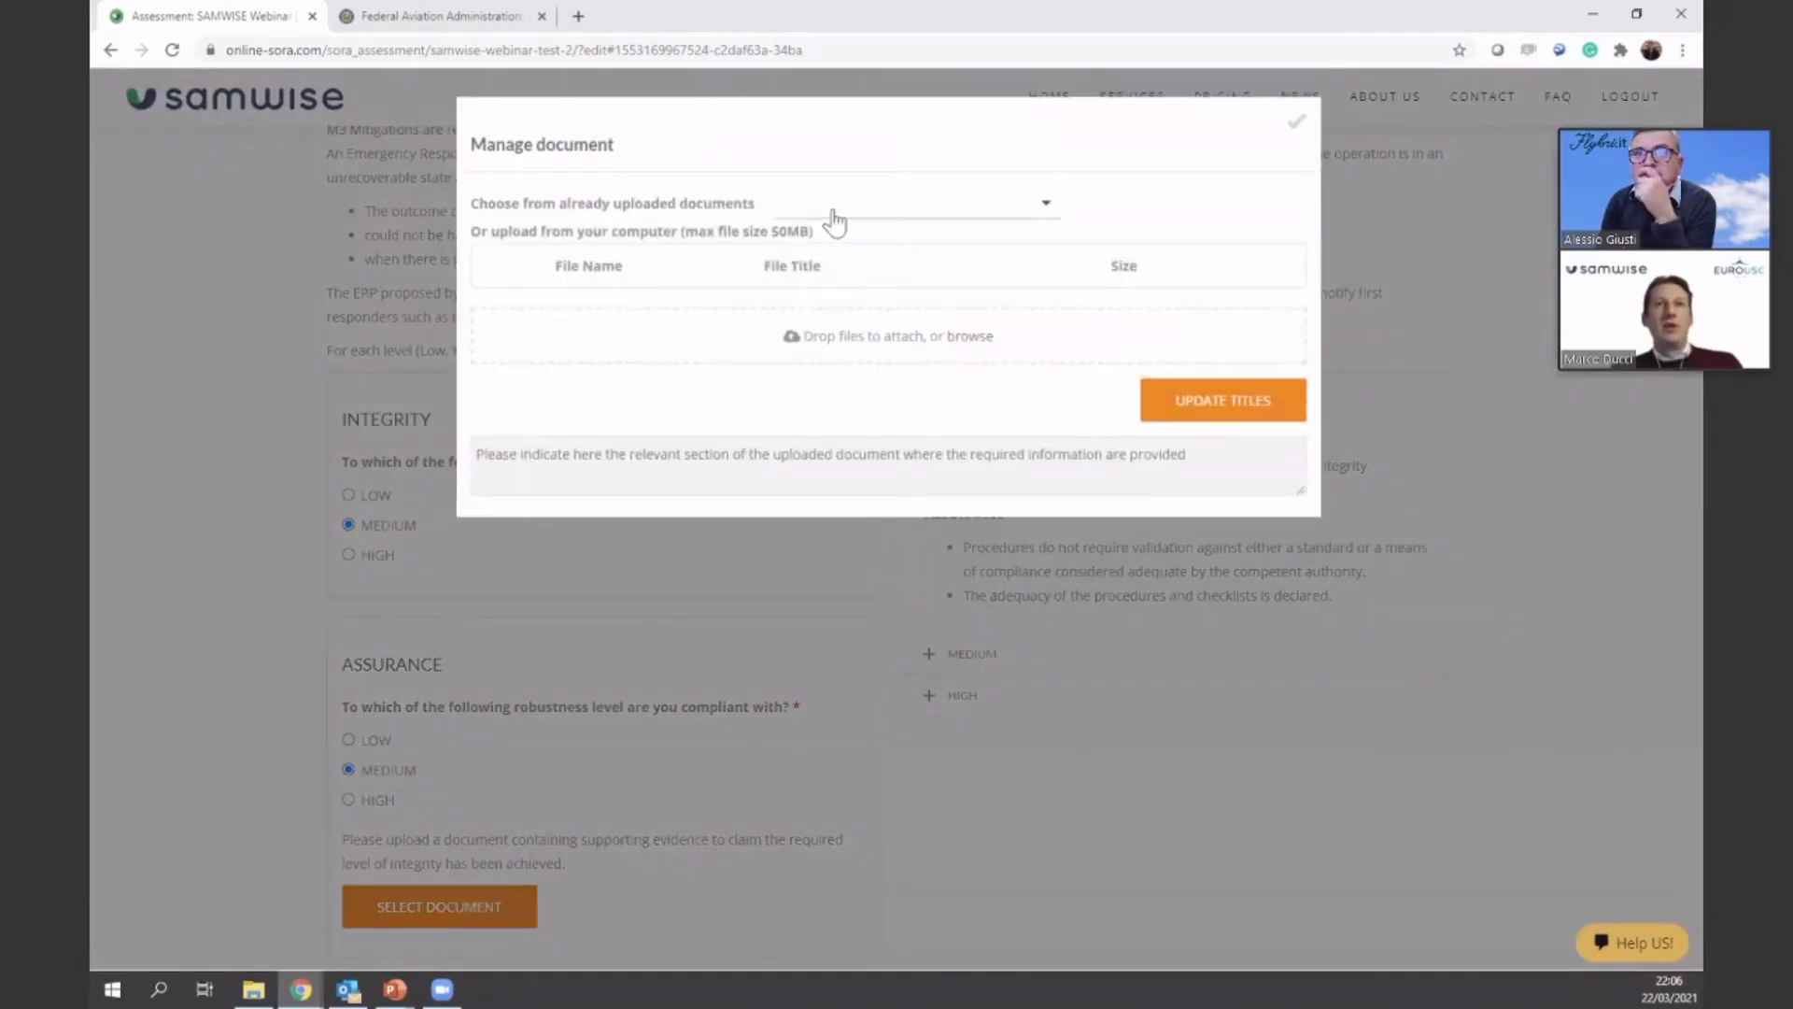
left_click(832, 215)
scroll(928, 436, "down", 2)
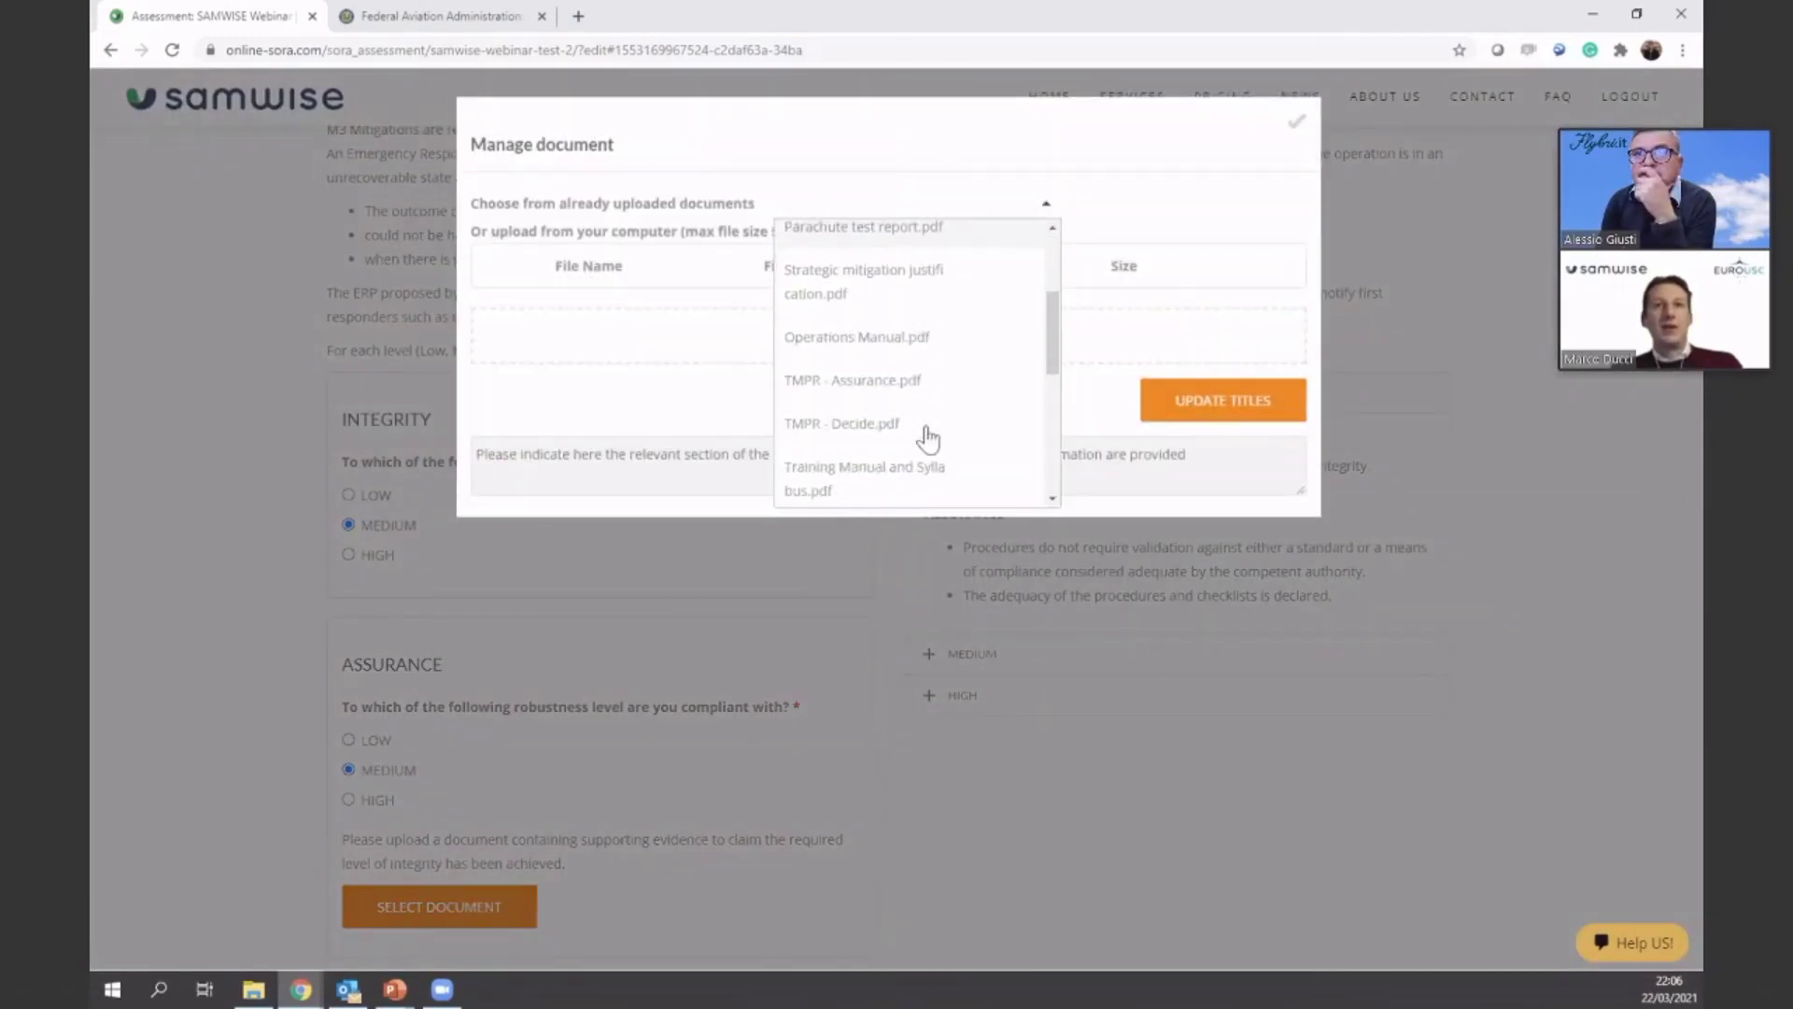
scroll(928, 437, "down", 3)
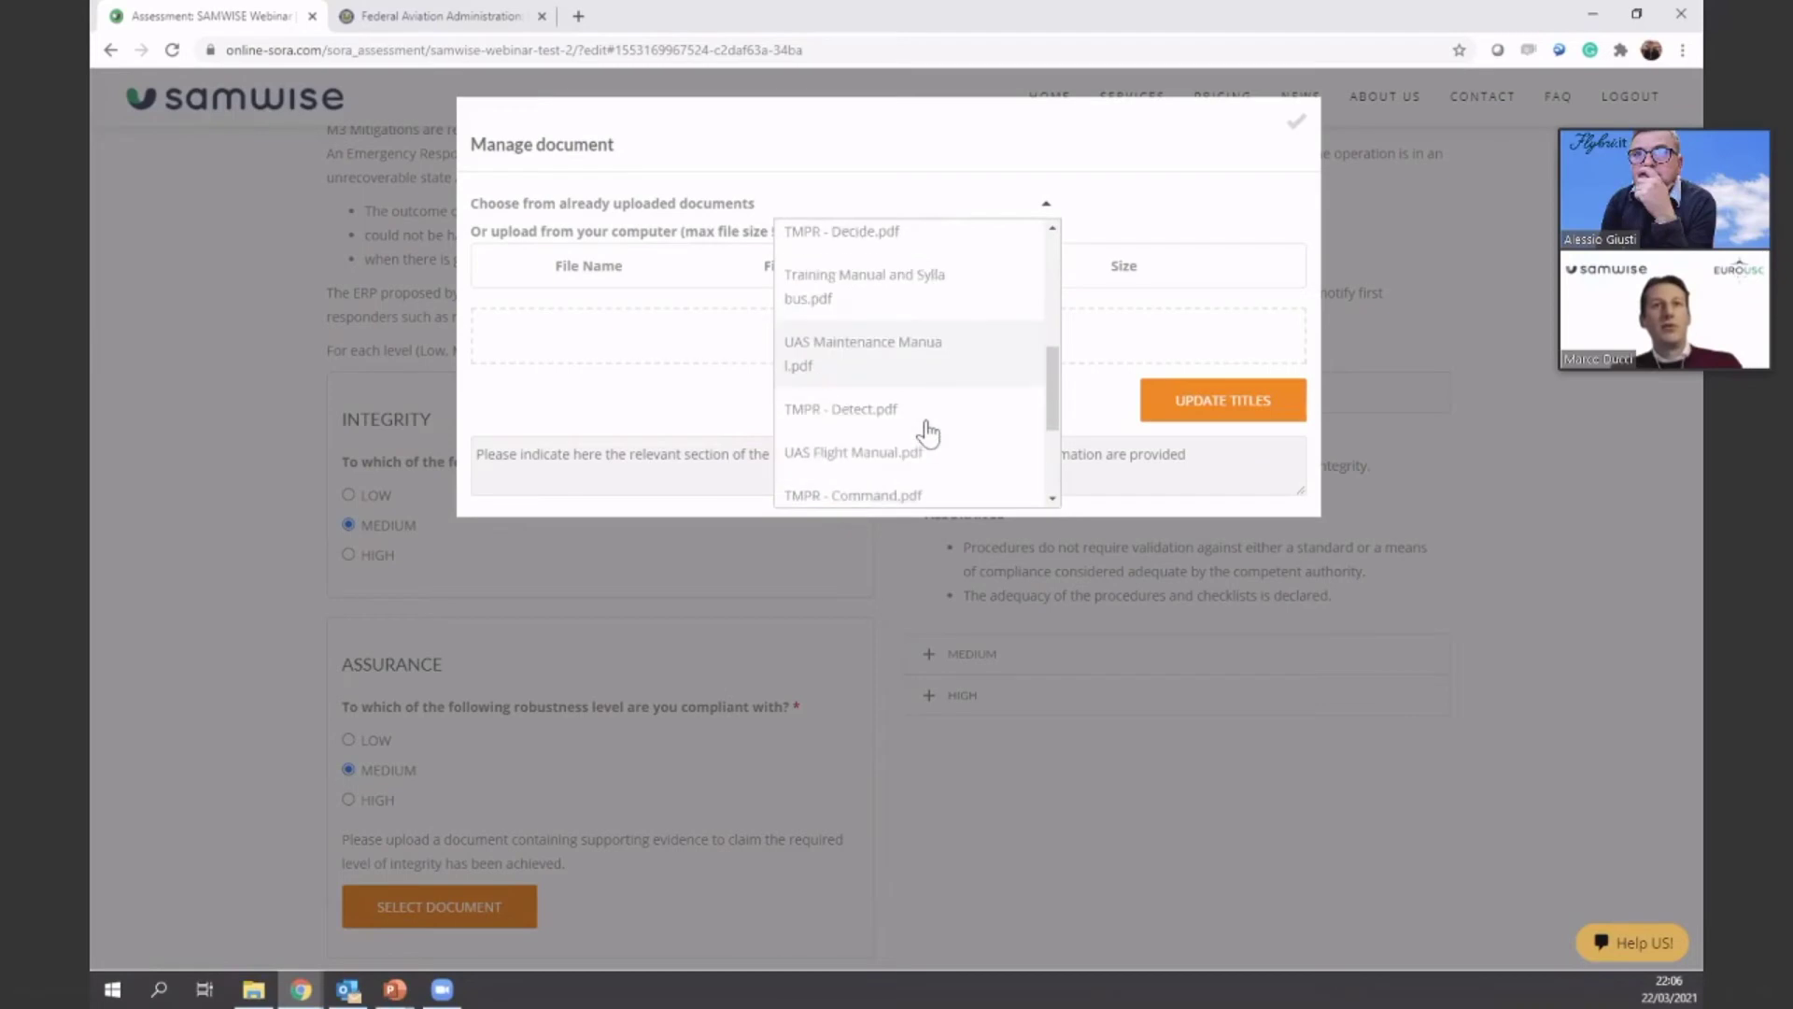
scroll(928, 436, "down", 1)
left_click(898, 344)
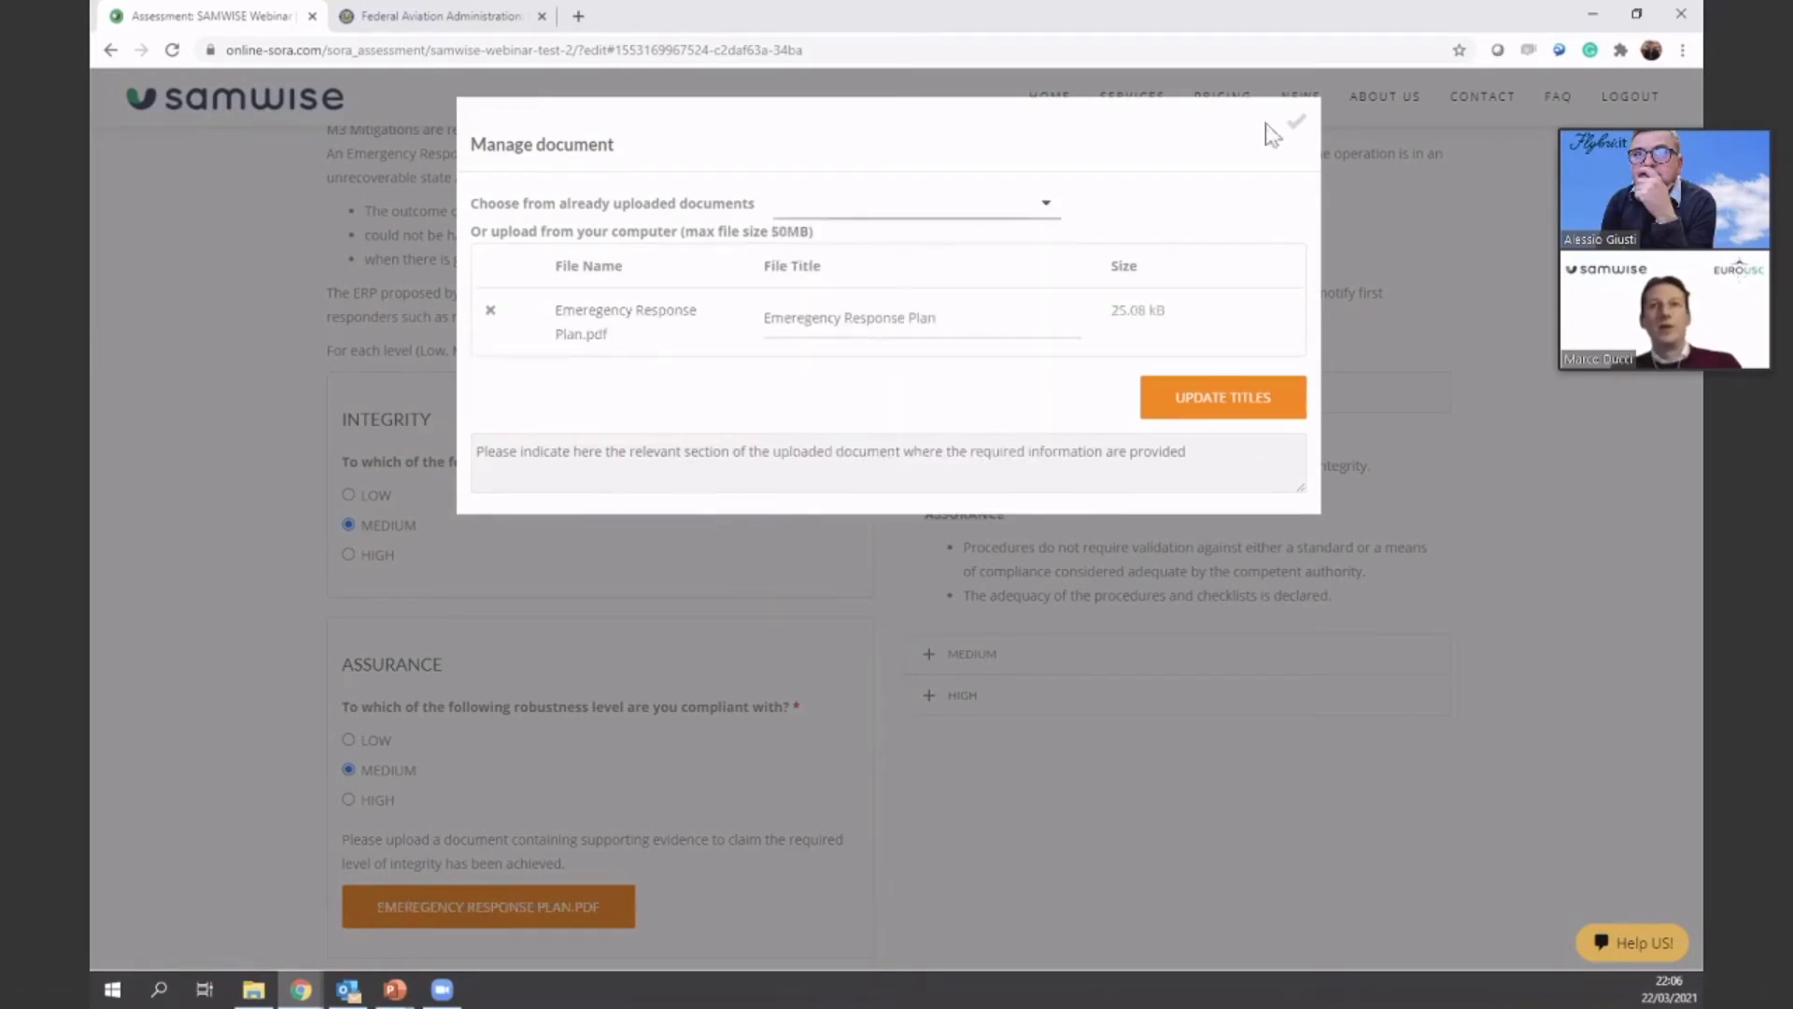
left_click(1294, 134)
scroll(697, 837, "down", 2)
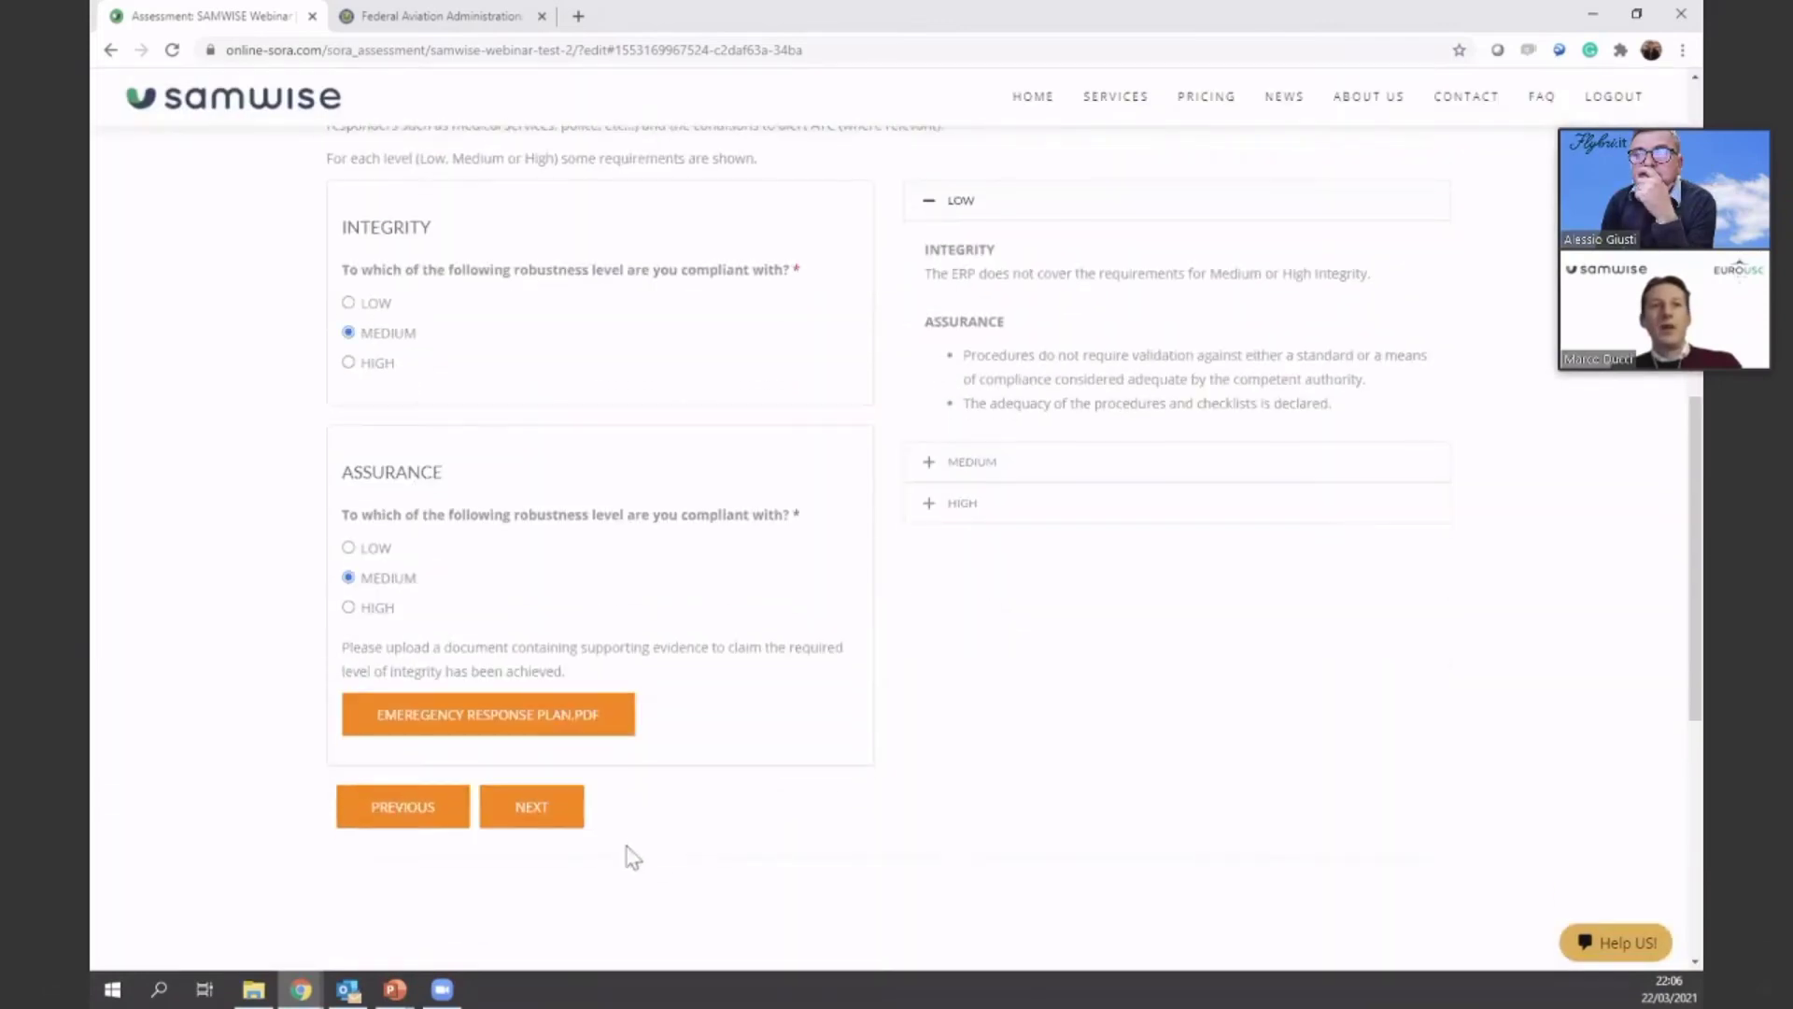
left_click(552, 820)
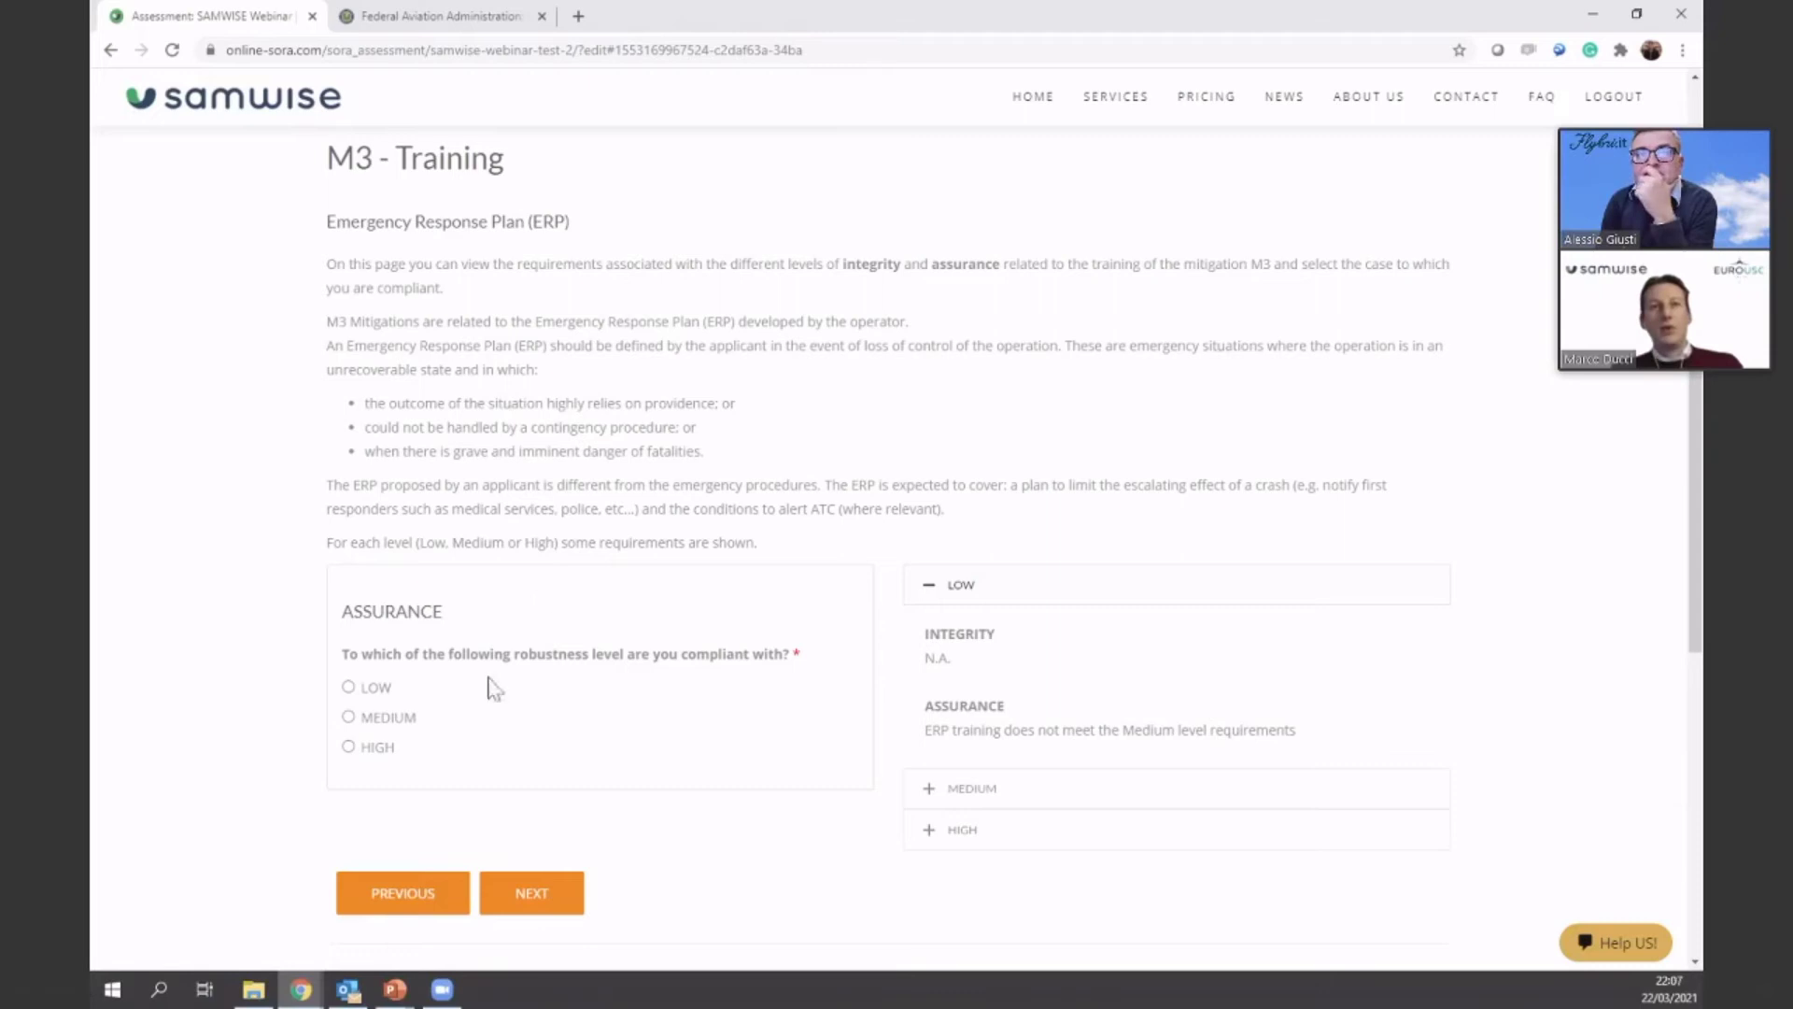
Set M3 Training assurance to Medium and attach the already uploaded Training Manual and Syllabus.pdf as supporting evidence
left_click(349, 689)
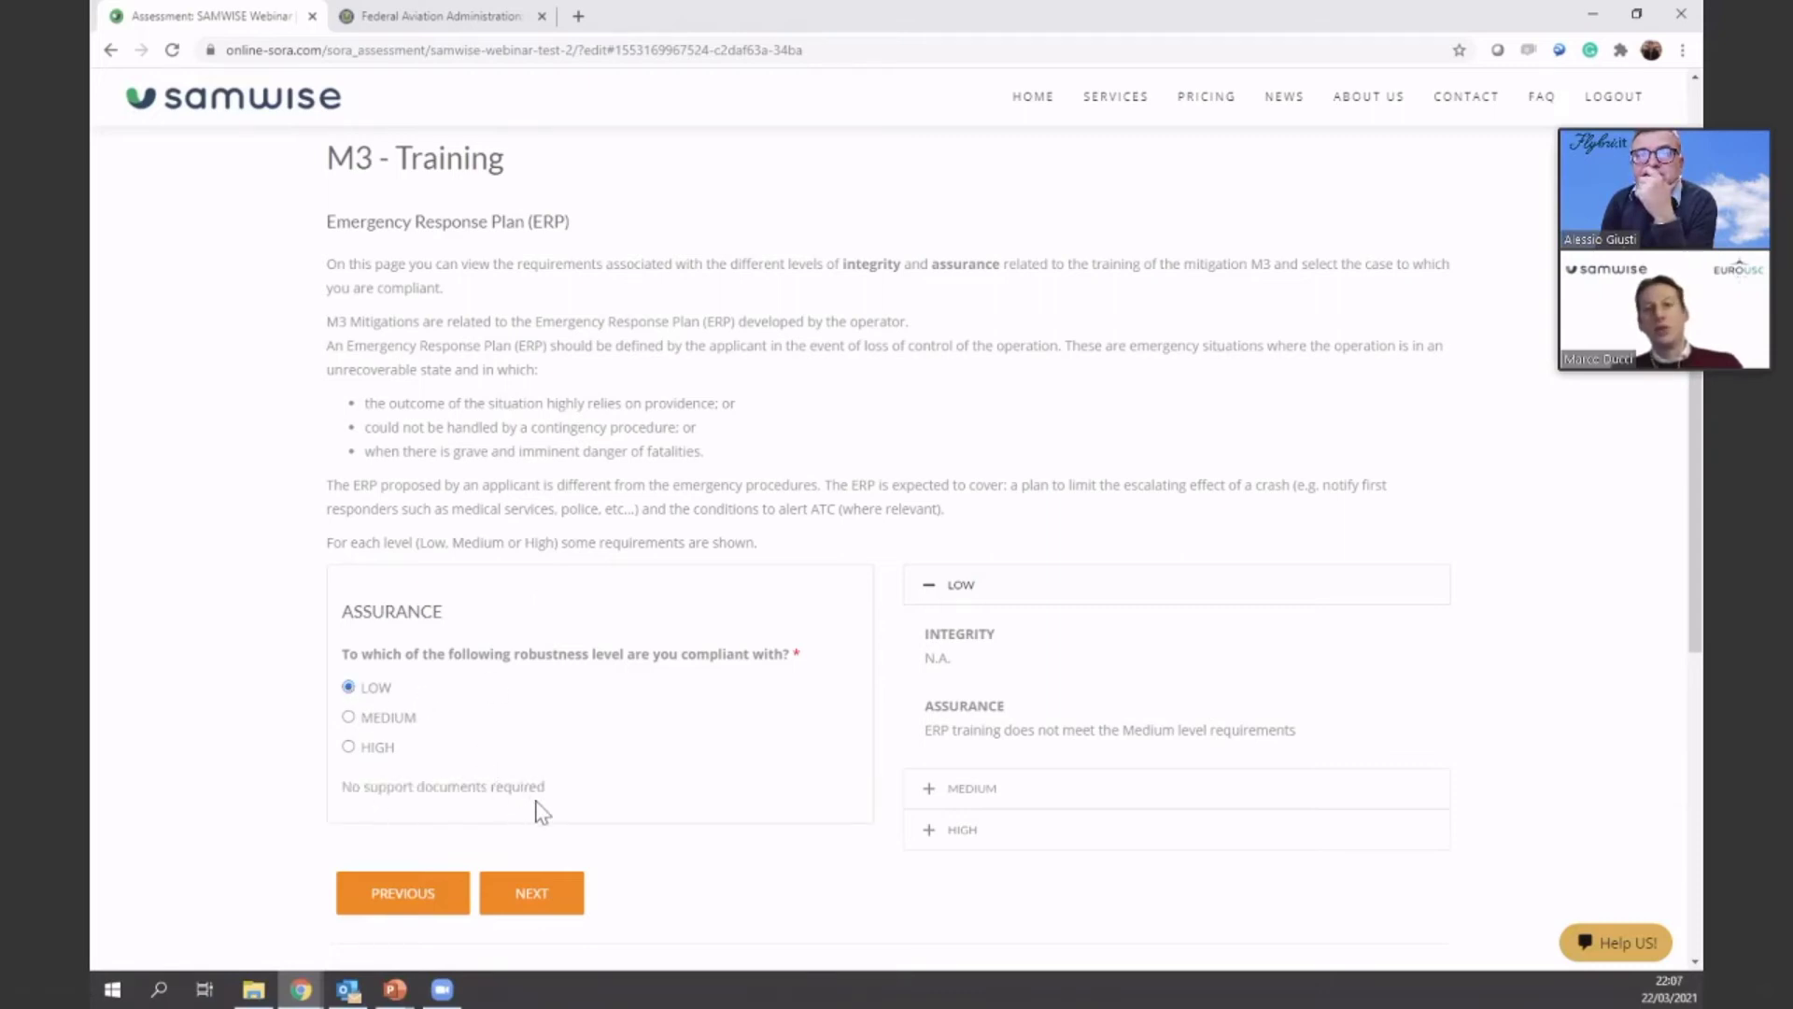
left_click(349, 717)
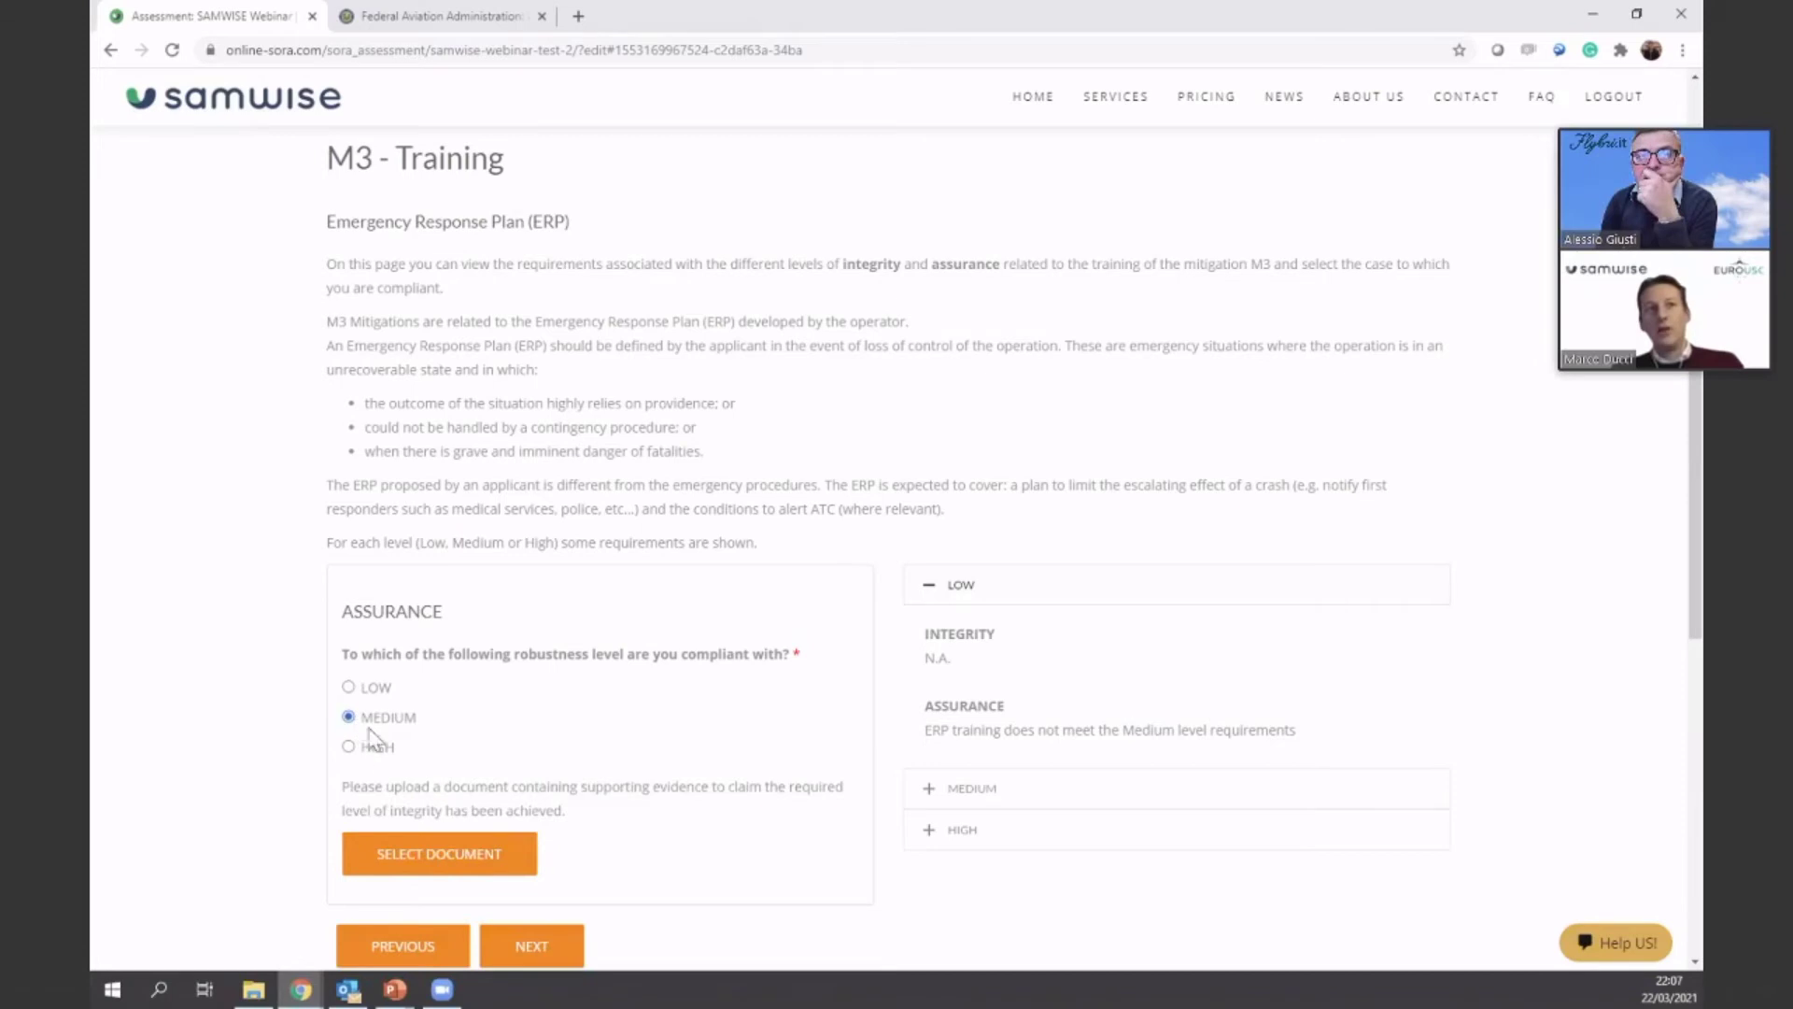
left_click(467, 864)
left_click(830, 216)
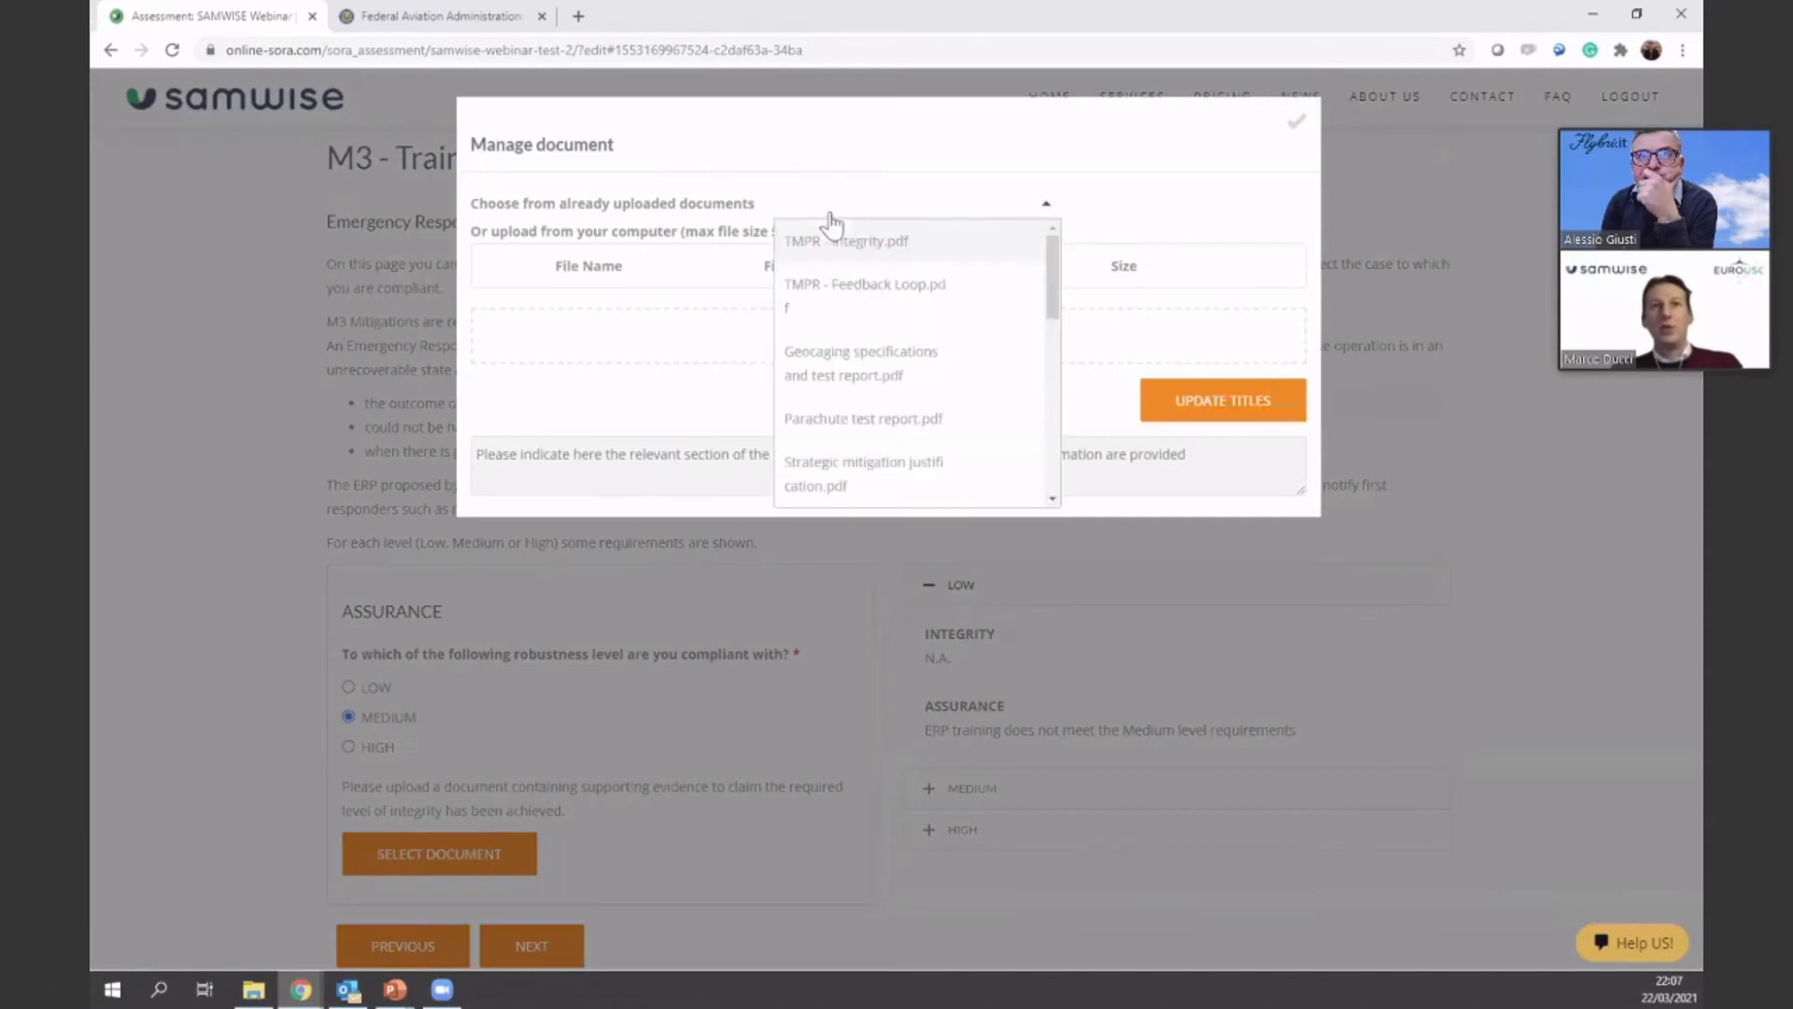
scroll(878, 402, "down", 3)
scroll(883, 416, "down", 5)
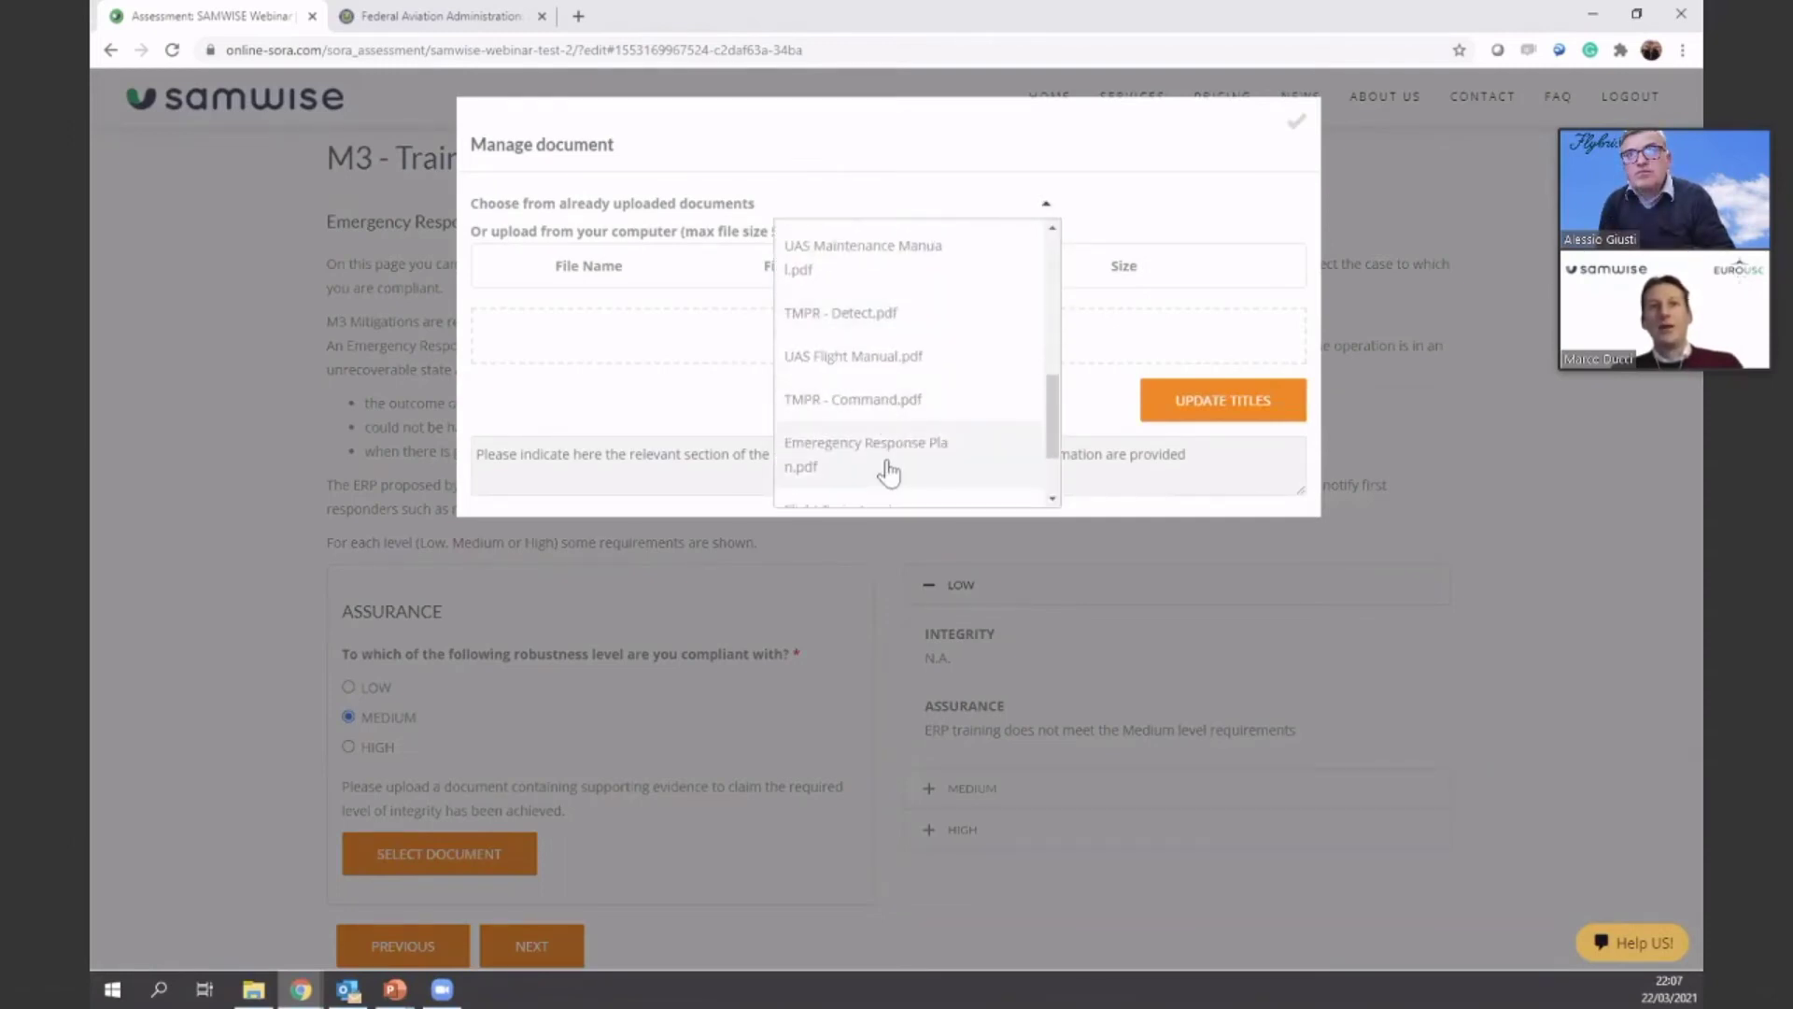
scroll(880, 456, "down", 3)
scroll(864, 429, "up", 6)
left_click(863, 431)
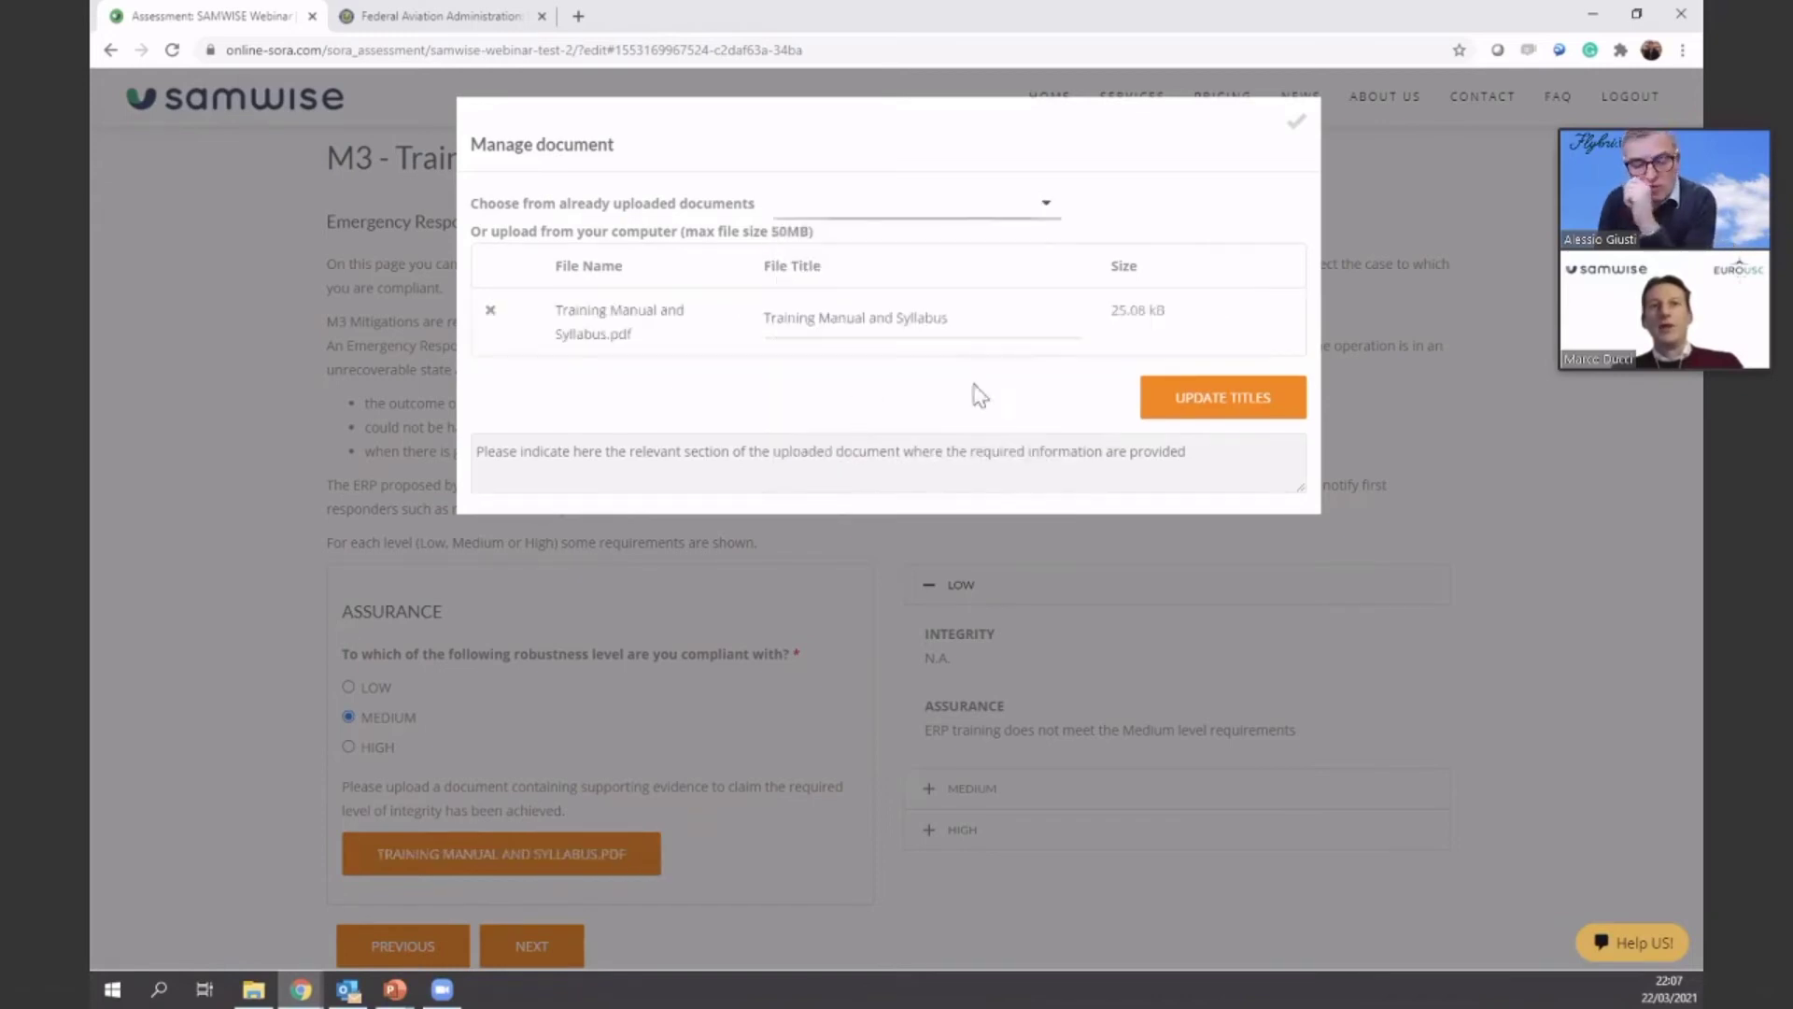
left_click(1295, 122)
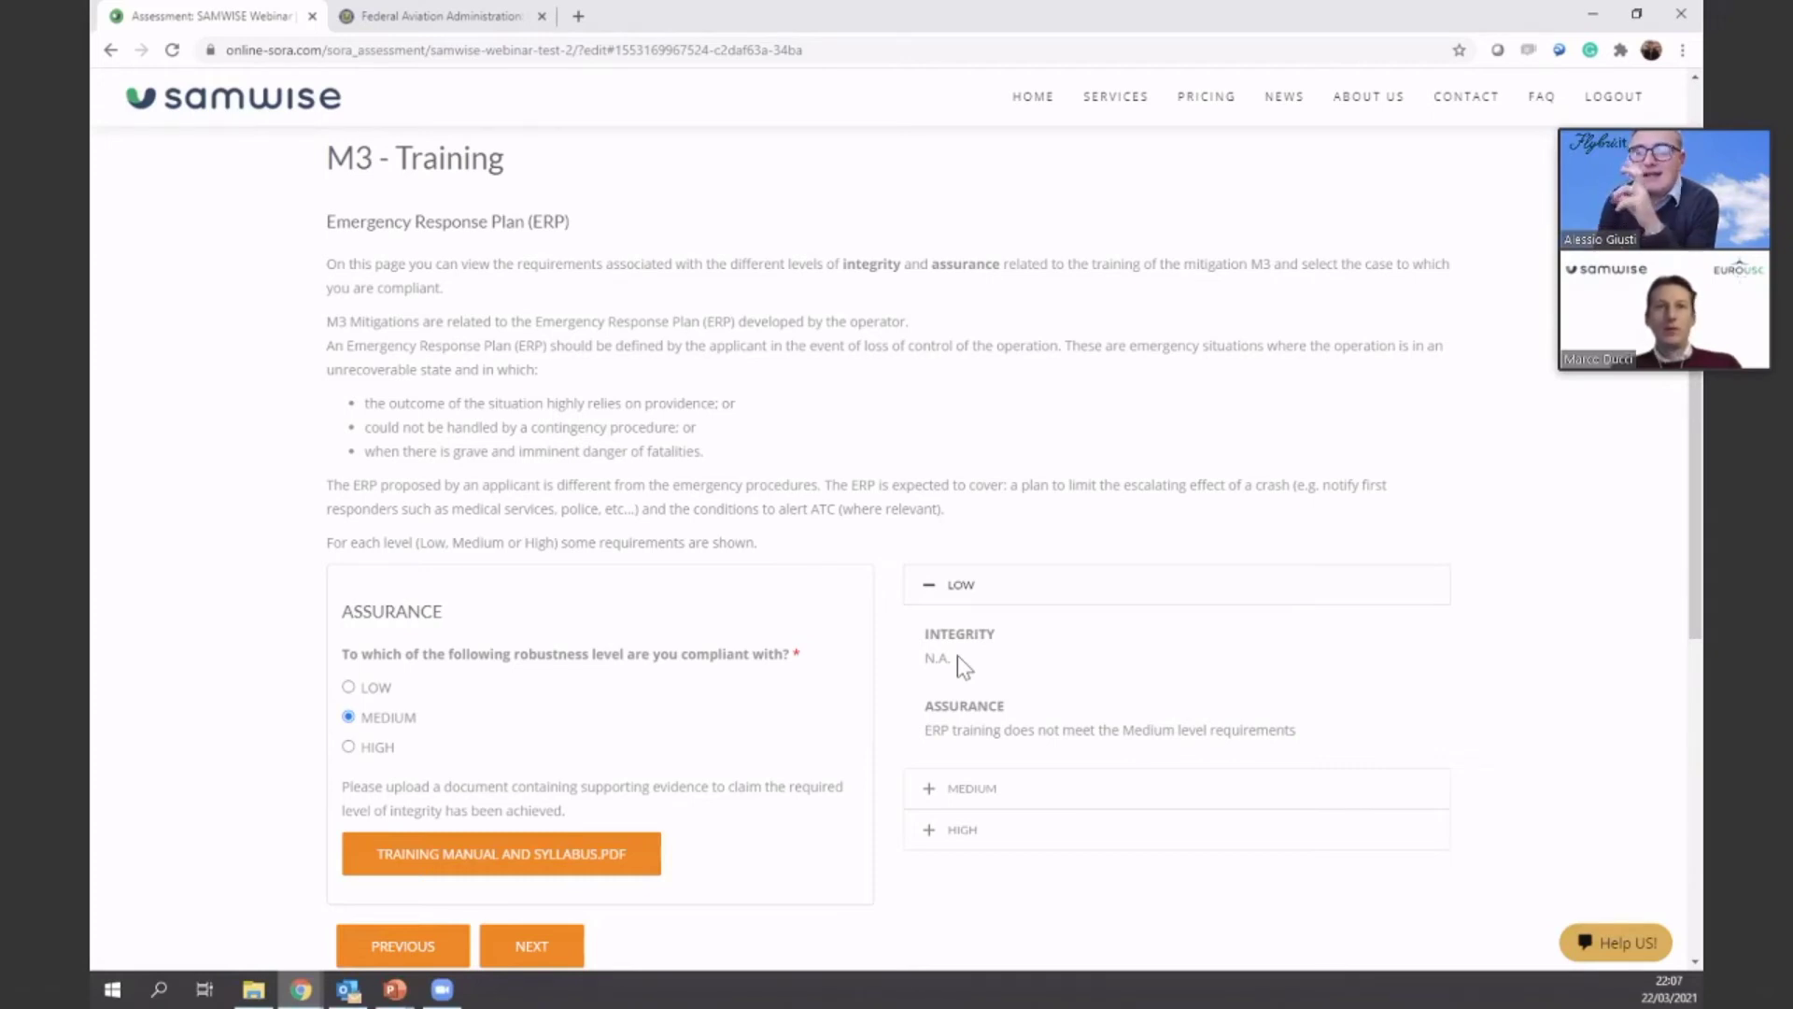
Display the Medium-level requirements for M3 Training, and submit the page to save the GRC Mitigation stage
scroll(957, 659, "down", 1)
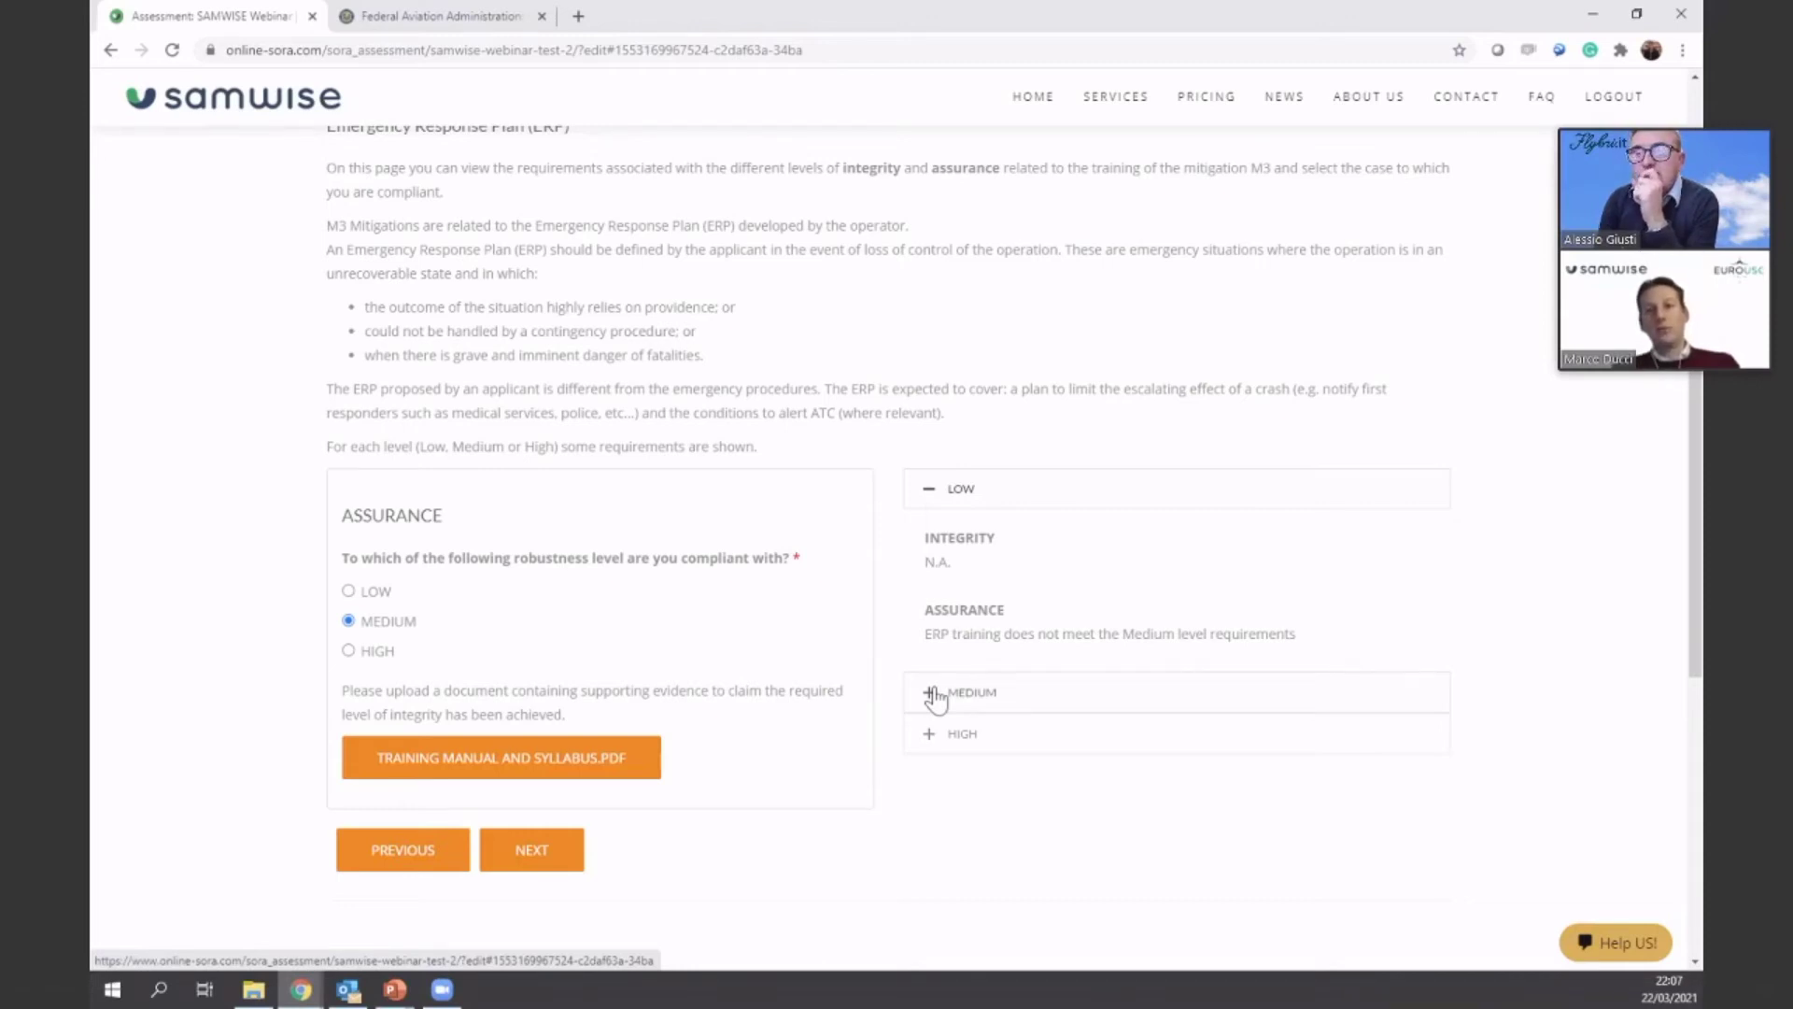
left_click(934, 694)
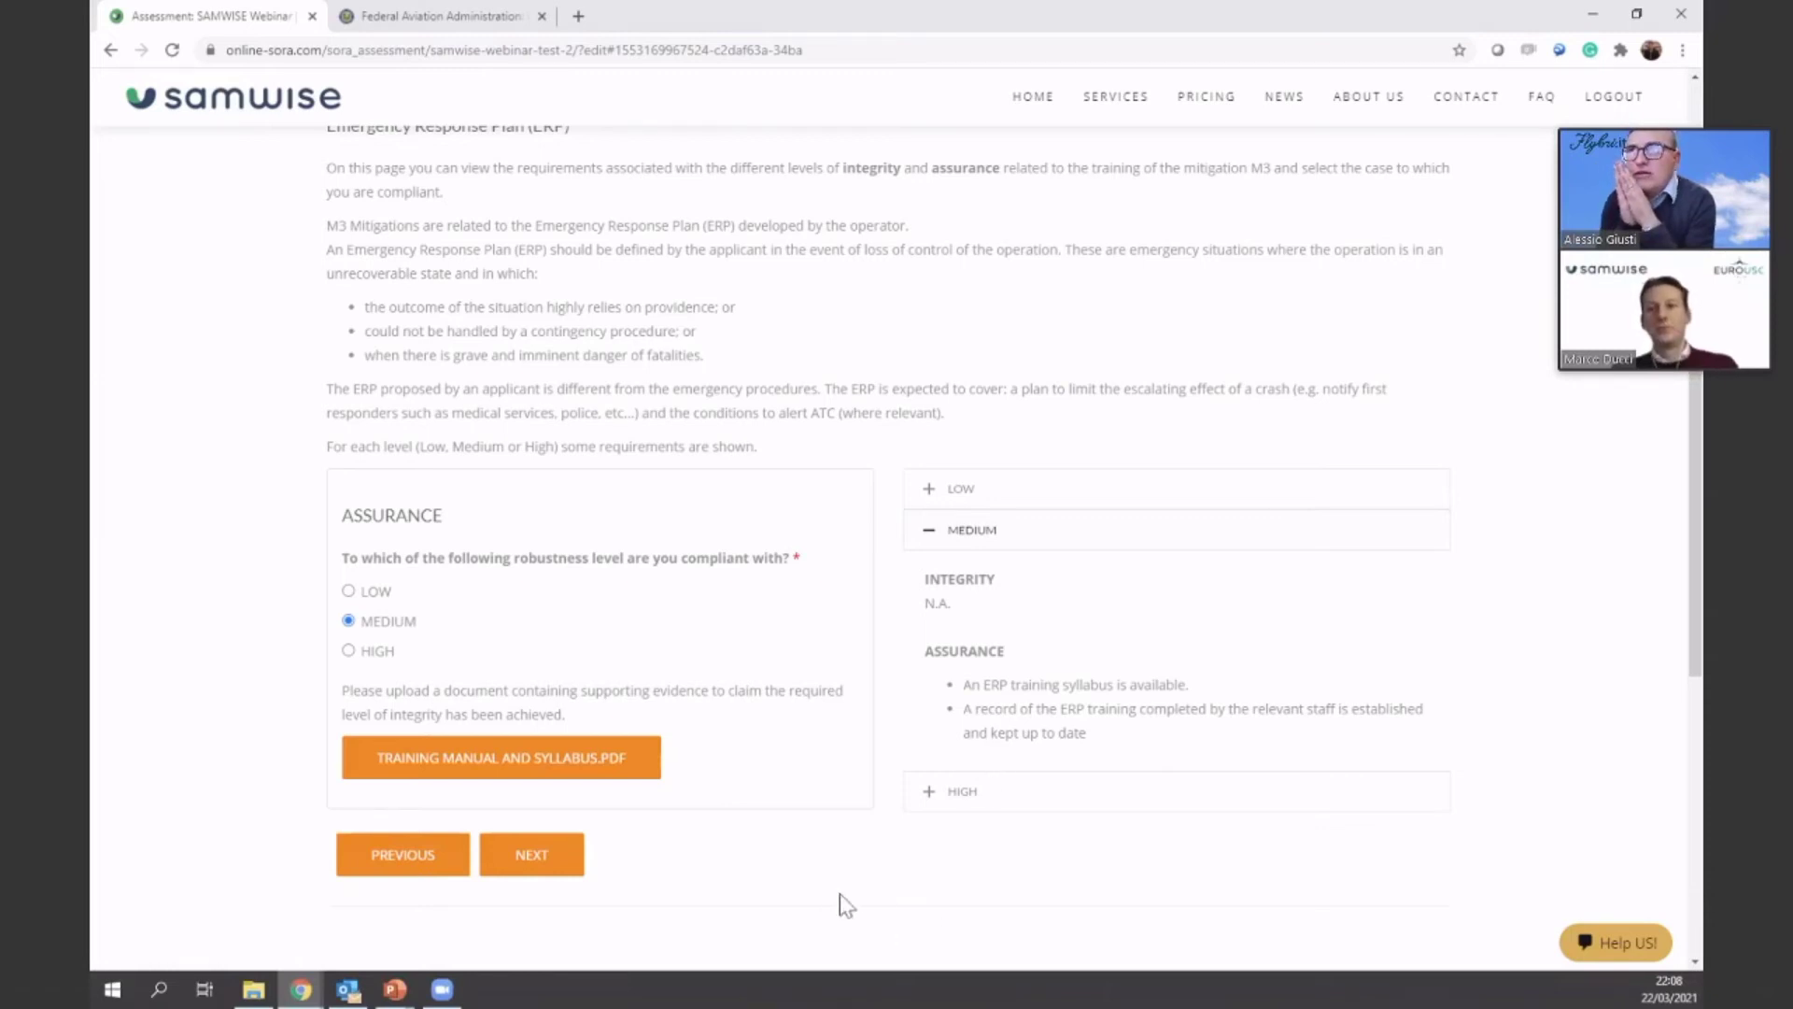
left_click(556, 858)
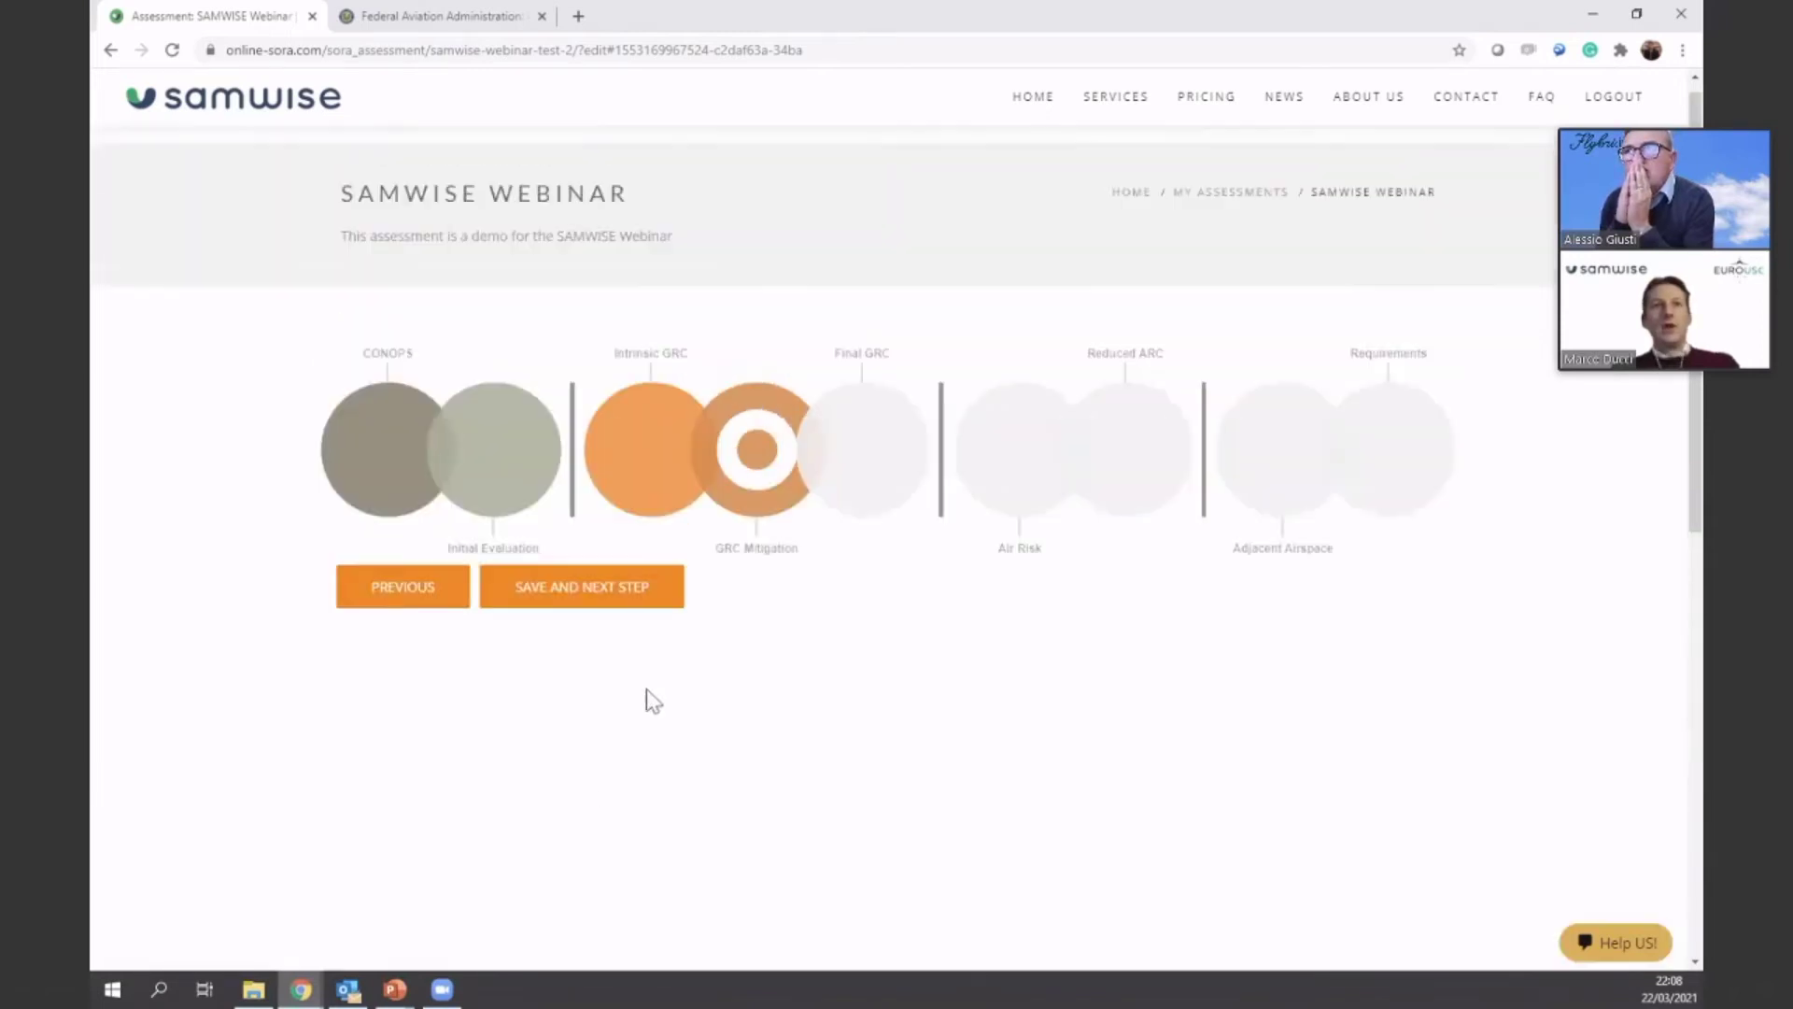
left_click(602, 617)
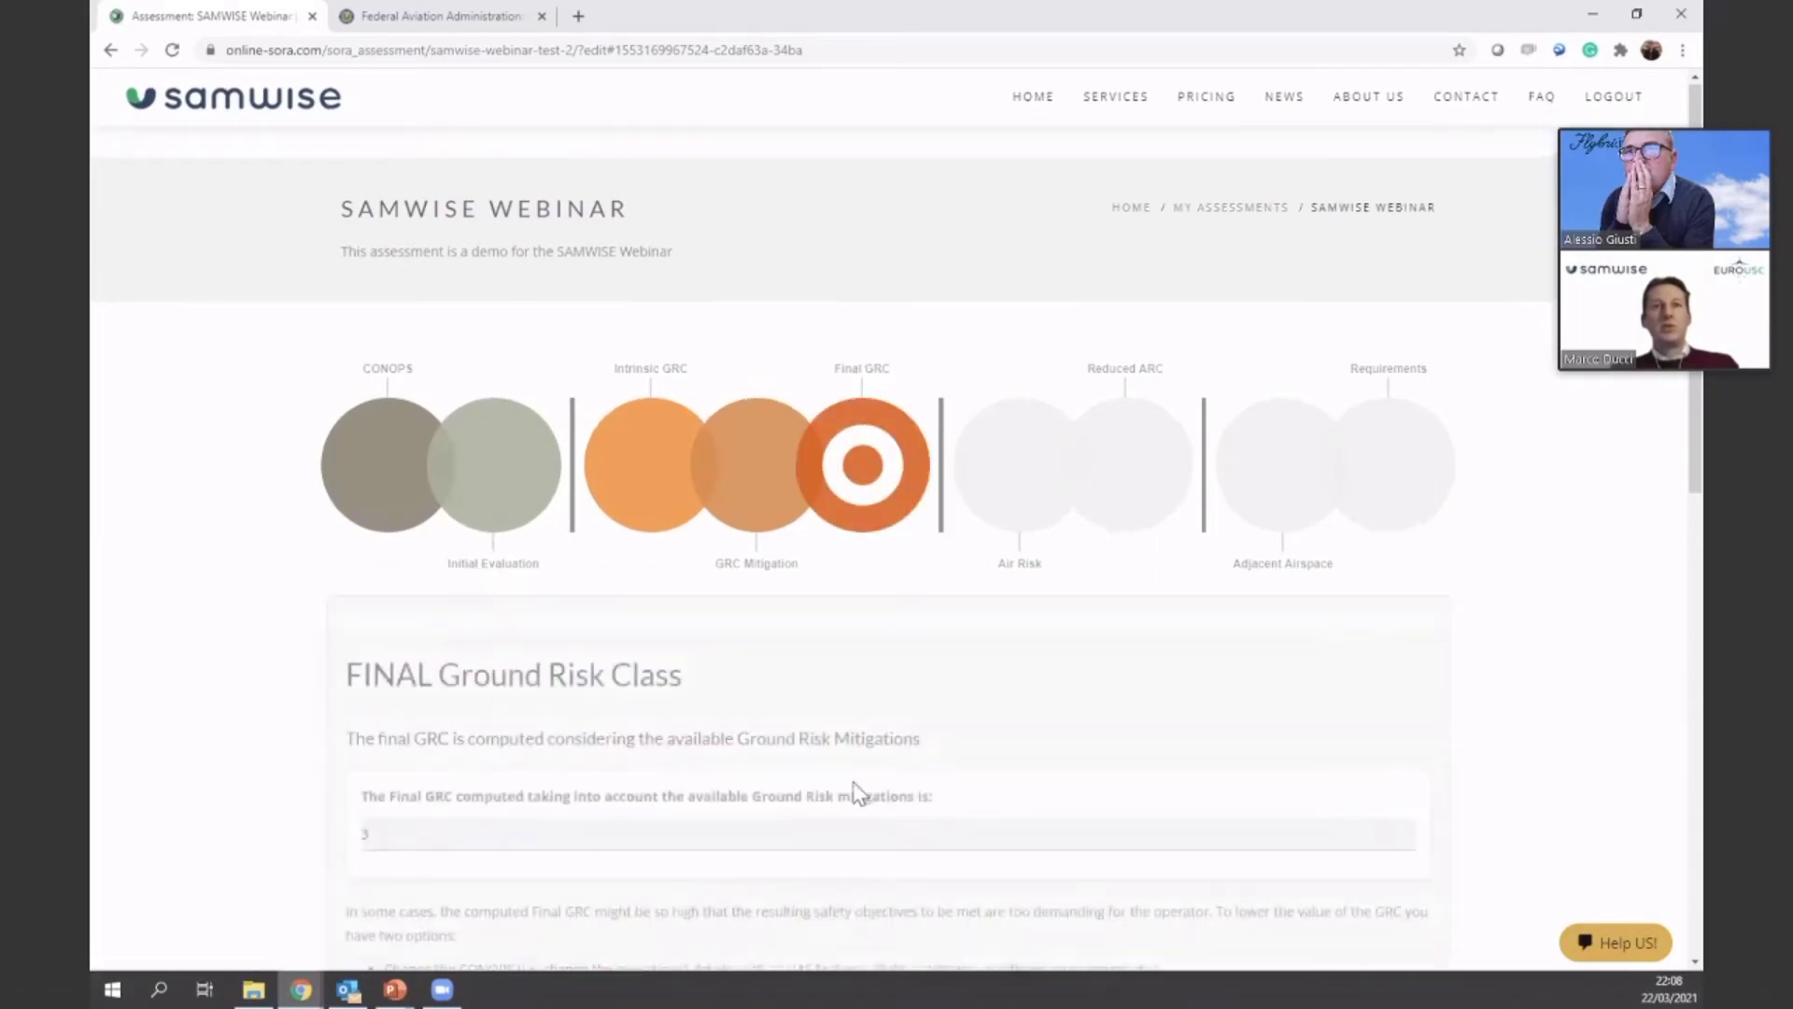
Save the Final Ground Risk Class stage and proceed past the Air Risk introduction to the Initial Air Risk Class determination
scroll(853, 791, "down", 1)
scroll(810, 772, "down", 1)
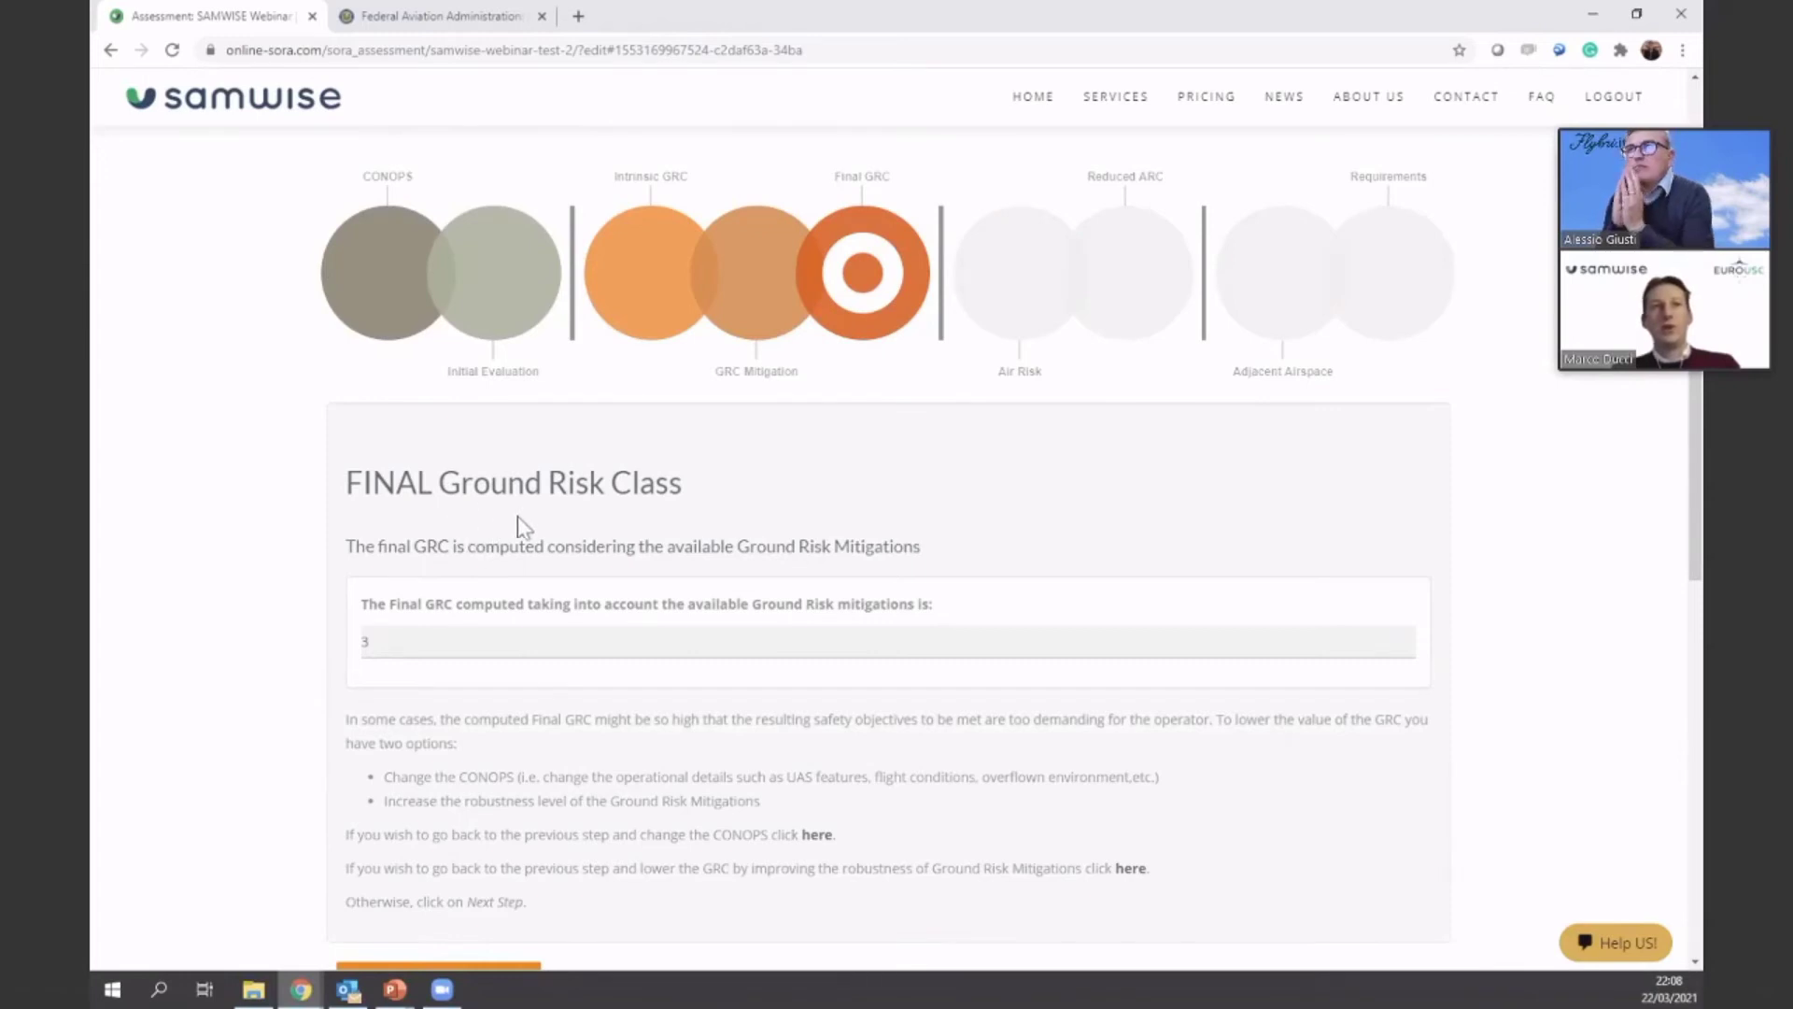
scroll(466, 546, "down", 1)
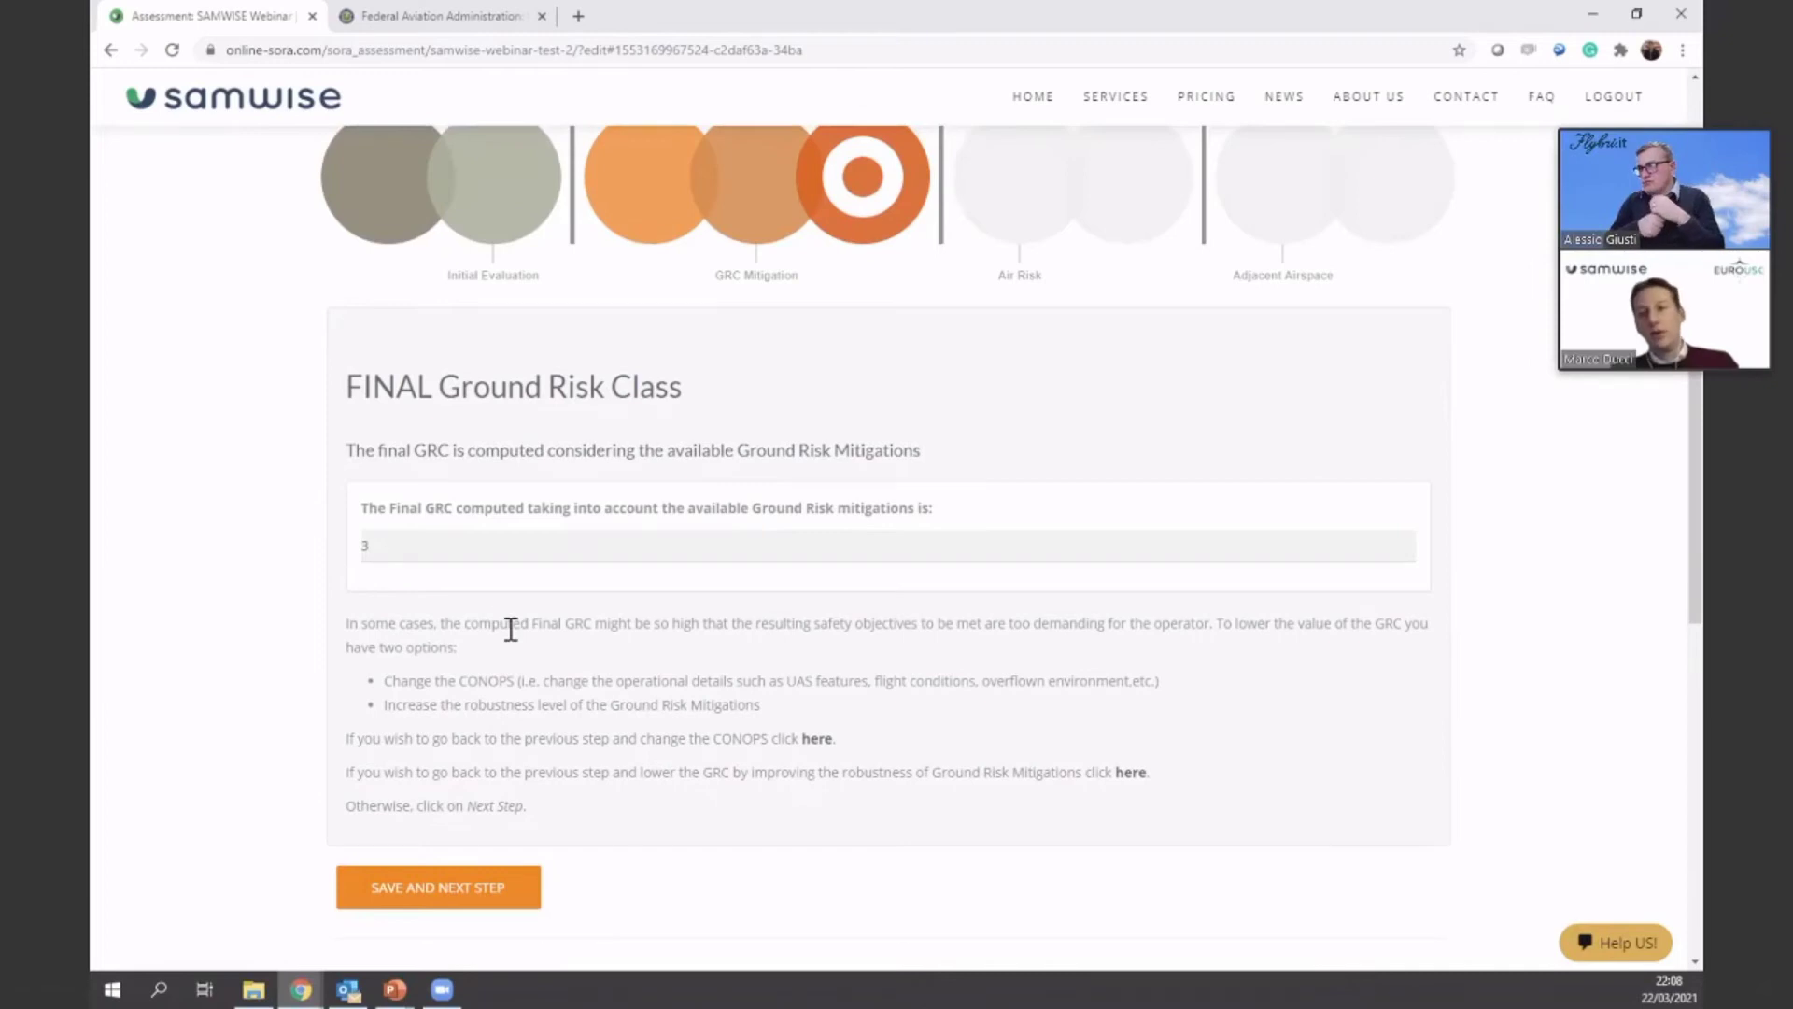
scroll(505, 635, "down", 1)
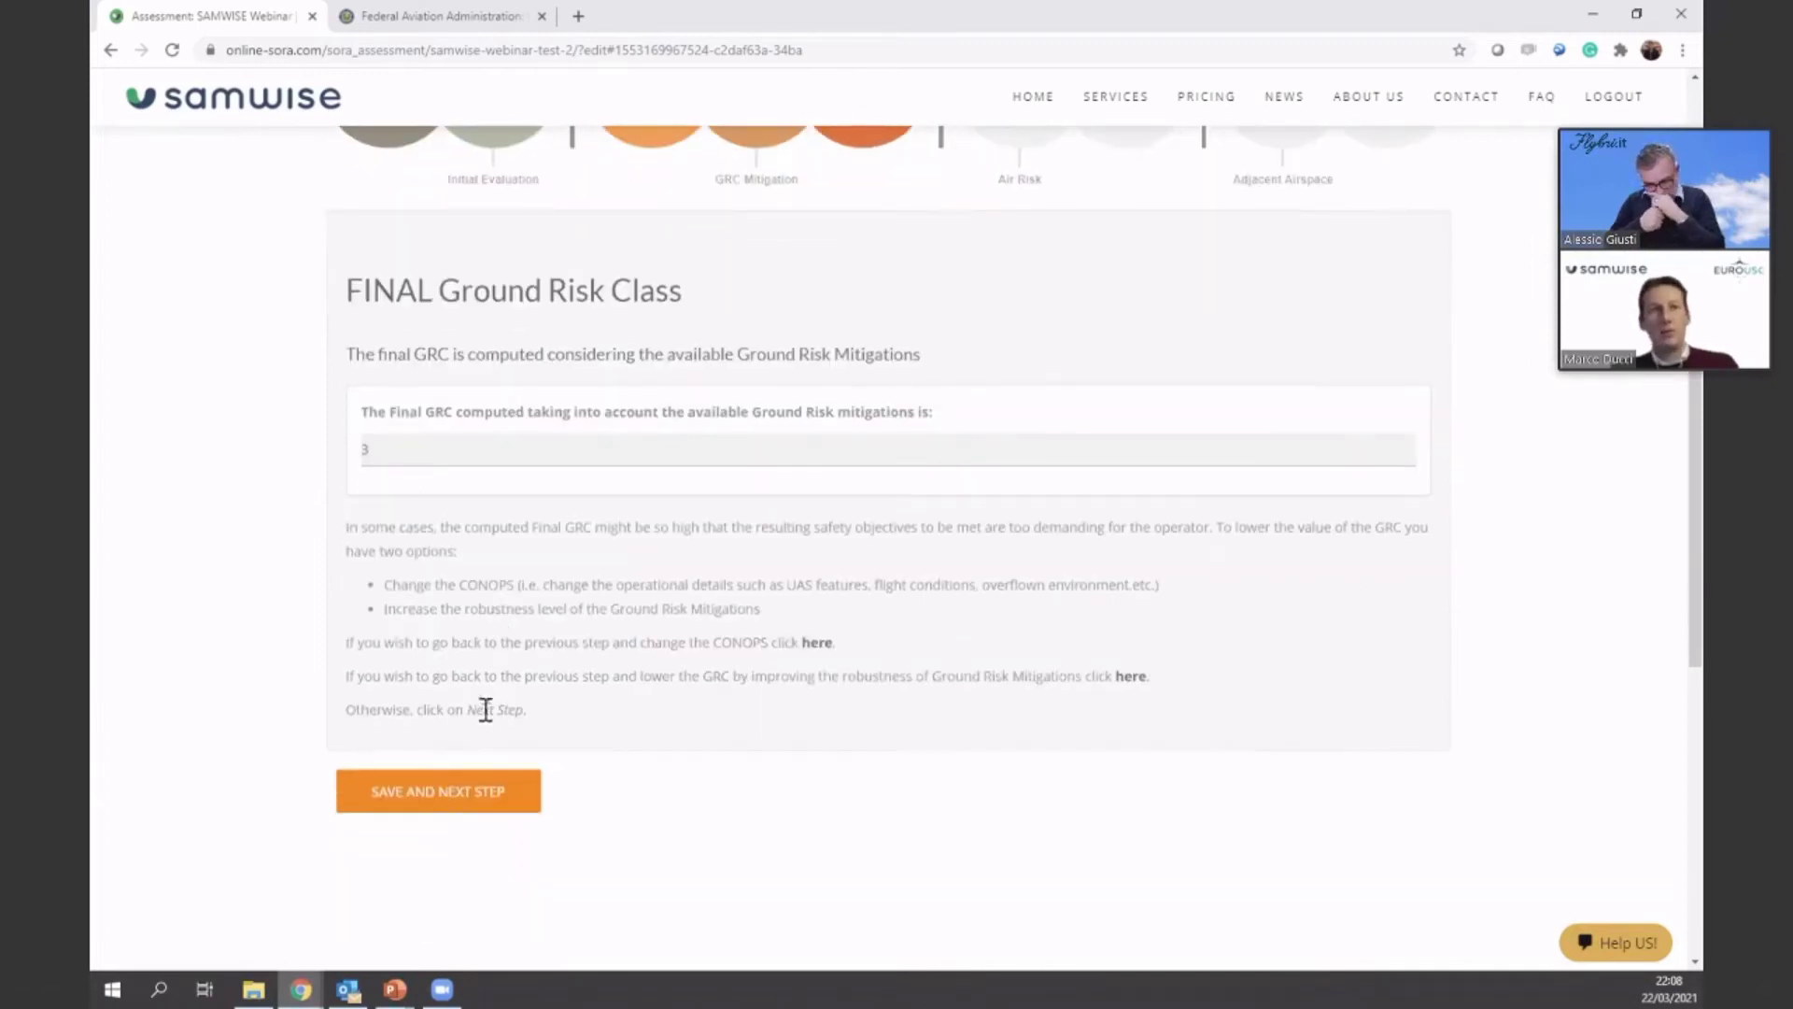
left_click(458, 801)
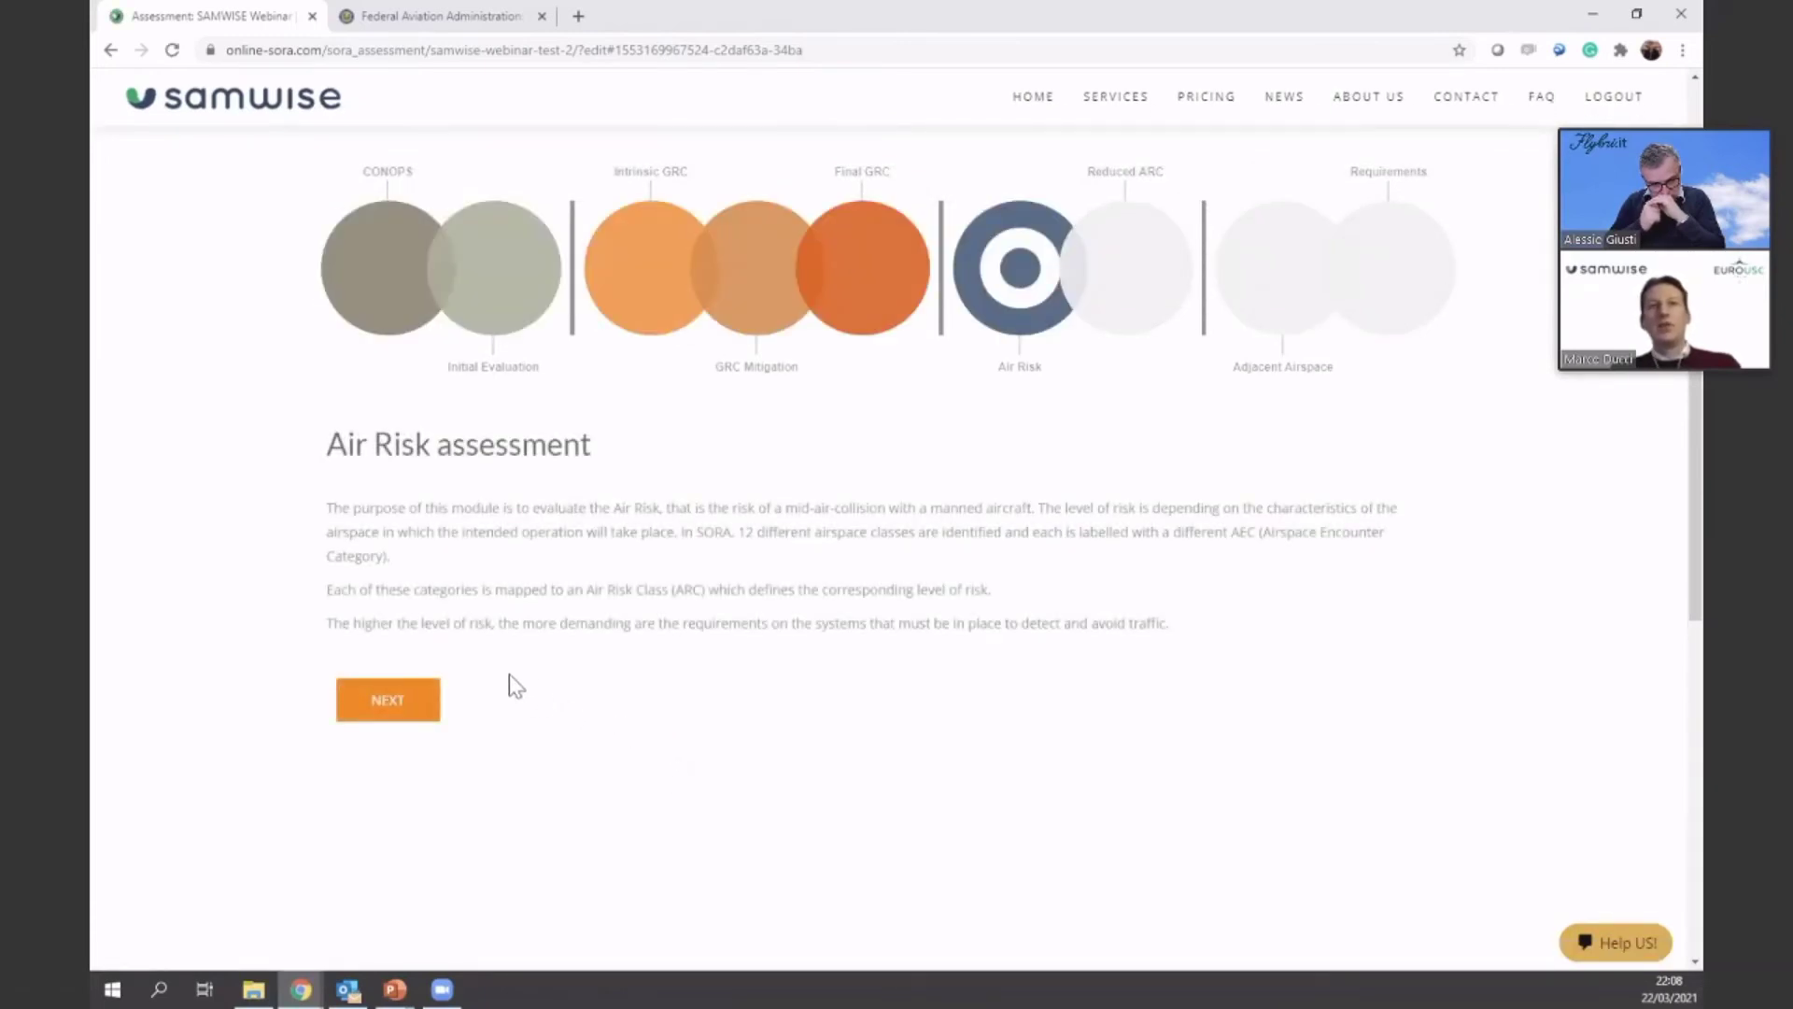
left_click(402, 717)
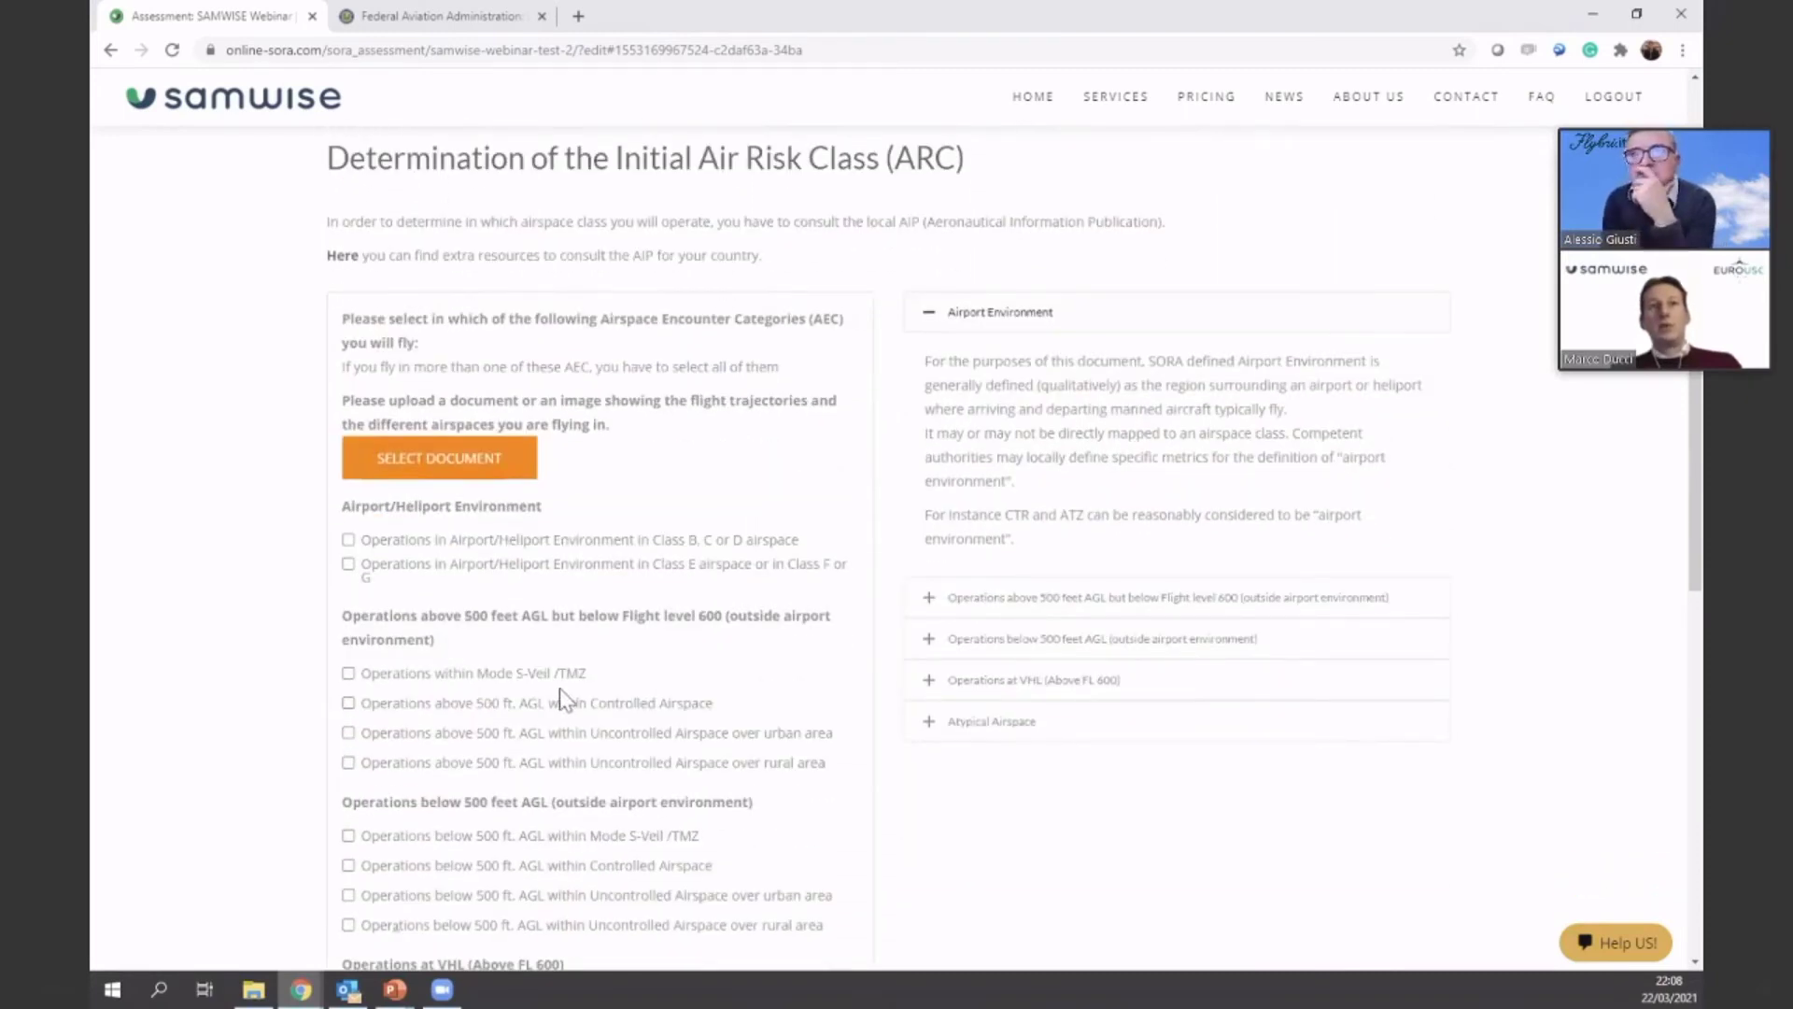